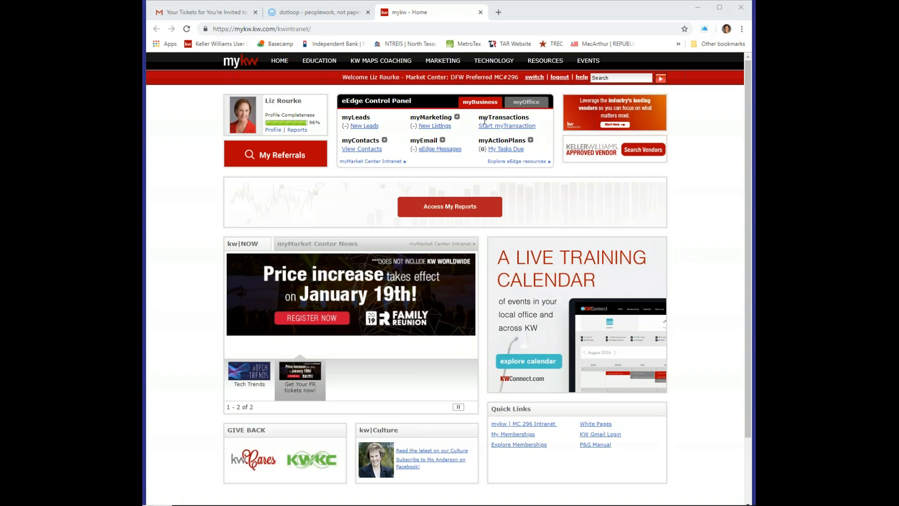
Open the myTransactions Loops page from the eEdge Control Panel
{"action": "left_click", "coordinate": [517, 127]}
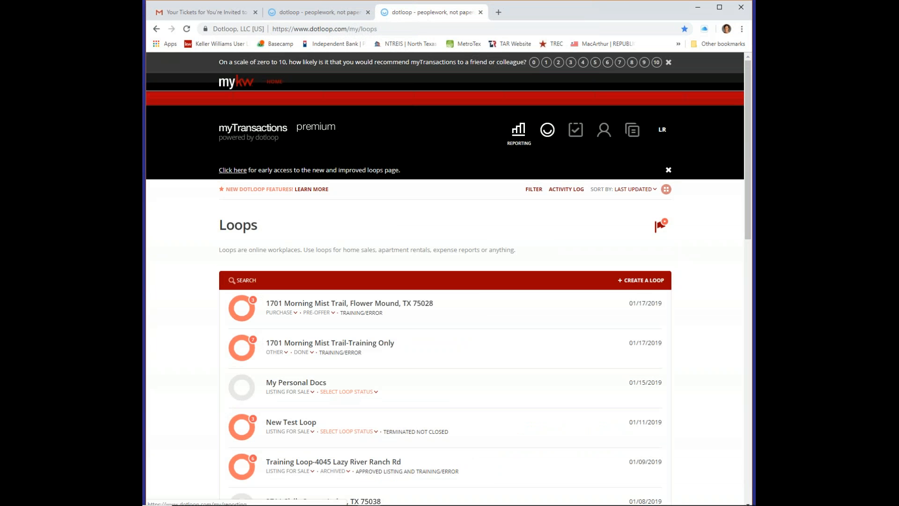
{"action": "scroll", "coordinate": [534, 233], "scroll_direction": "down", "scroll_amount": 6}
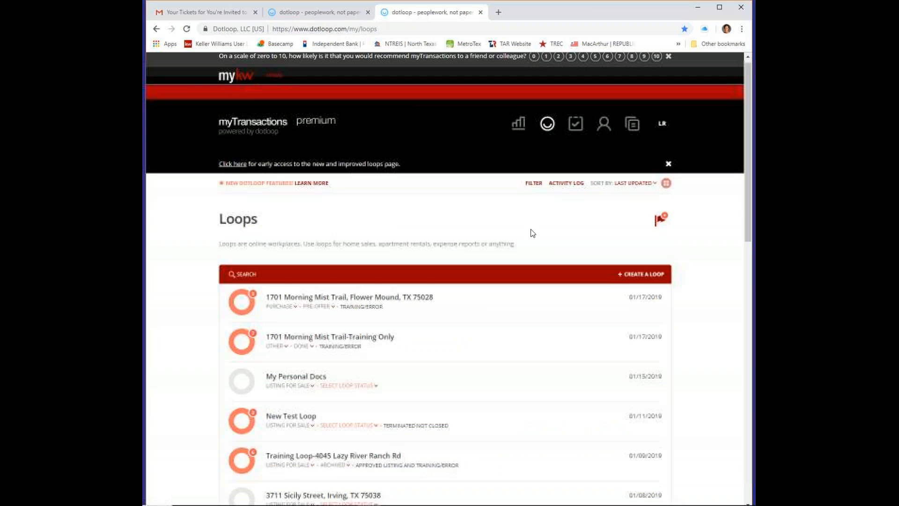
{"action": "scroll", "coordinate": [534, 233], "scroll_direction": "down", "scroll_amount": 8}
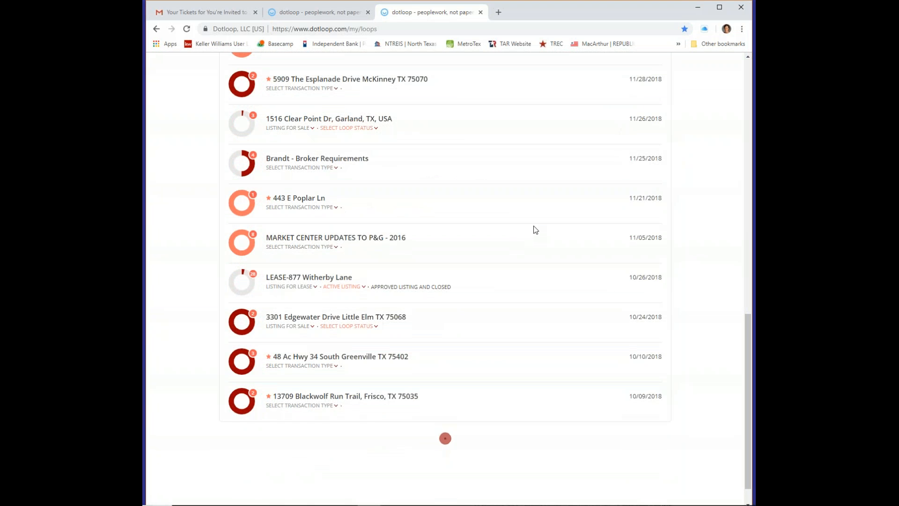
{"action": "scroll", "coordinate": [537, 233], "scroll_direction": "up", "scroll_amount": 7}
{"action": "scroll", "coordinate": [537, 233], "scroll_direction": "up", "scroll_amount": 7}
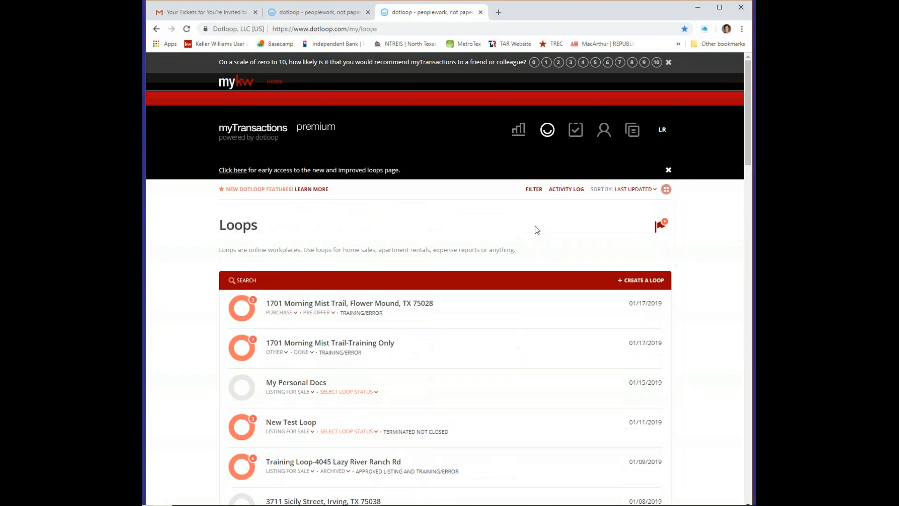
Switch the Loops page to the grid view of circular loop tiles
{"action": "left_click", "coordinate": [666, 190]}
{"action": "scroll", "coordinate": [687, 263], "scroll_direction": "down", "scroll_amount": 7}
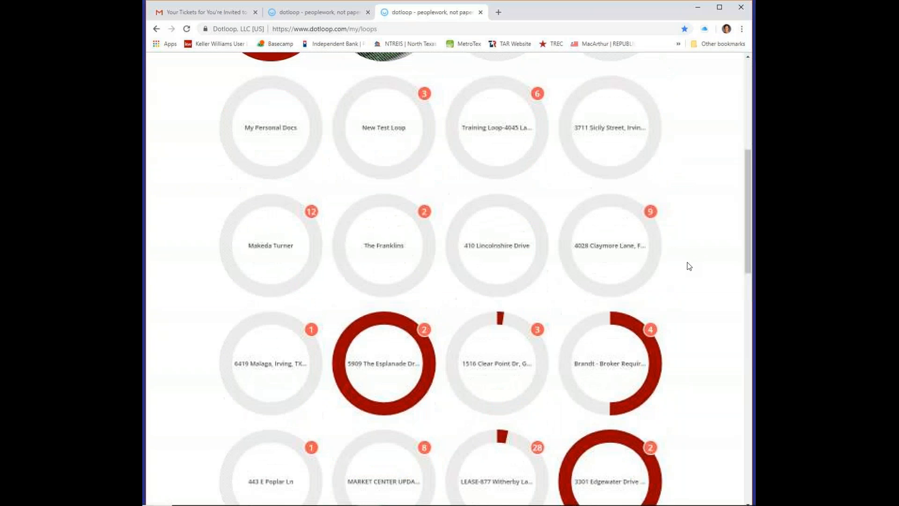
{"action": "scroll", "coordinate": [694, 256], "scroll_direction": "down", "scroll_amount": 13}
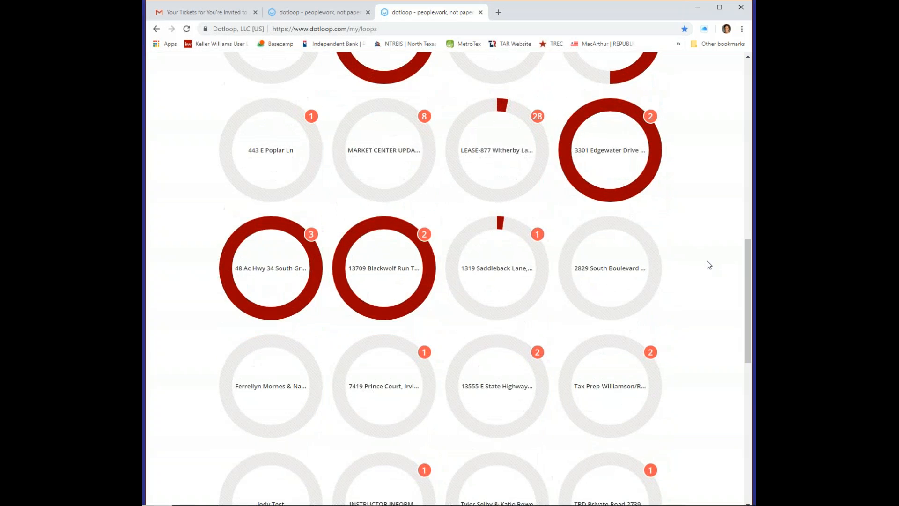
{"action": "scroll", "coordinate": [711, 263], "scroll_direction": "up", "scroll_amount": 20}
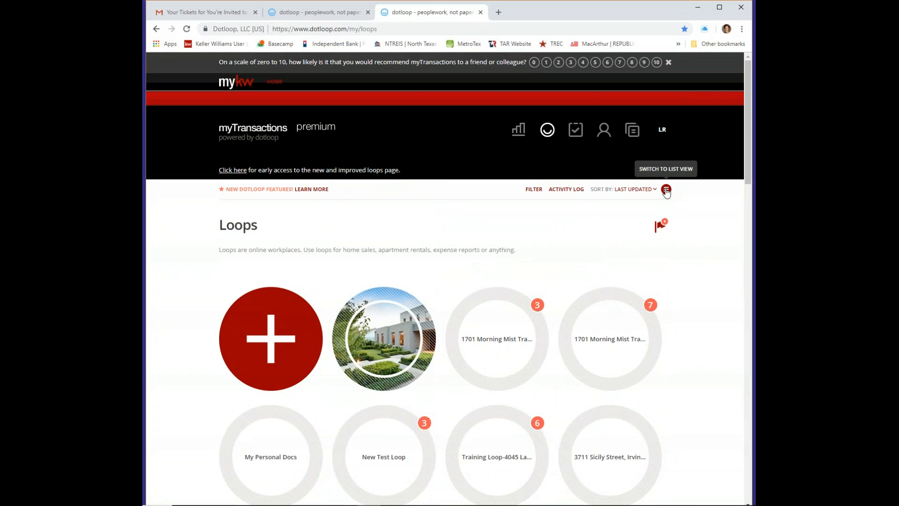
Try the new loops page, allow notifications, dismiss the survey, then return to the classic loop list
{"action": "left_click", "coordinate": [239, 172]}
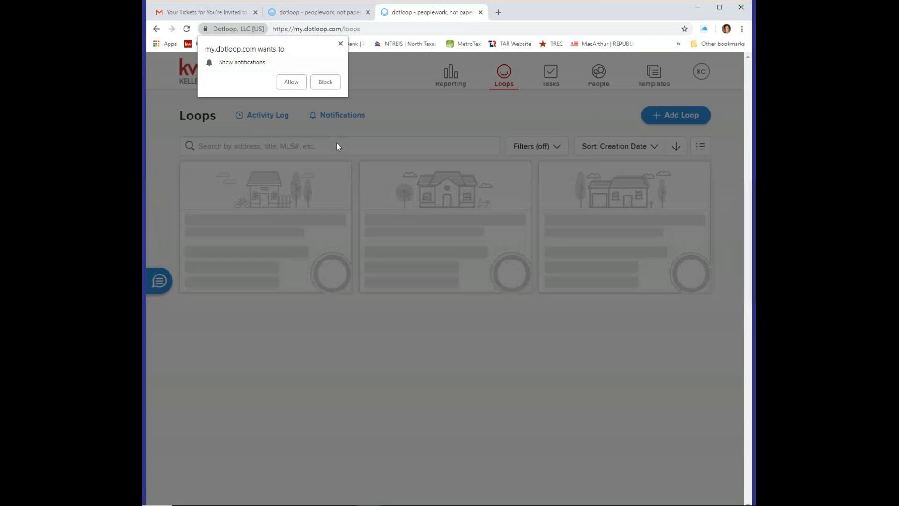
{"action": "left_click", "coordinate": [291, 83]}
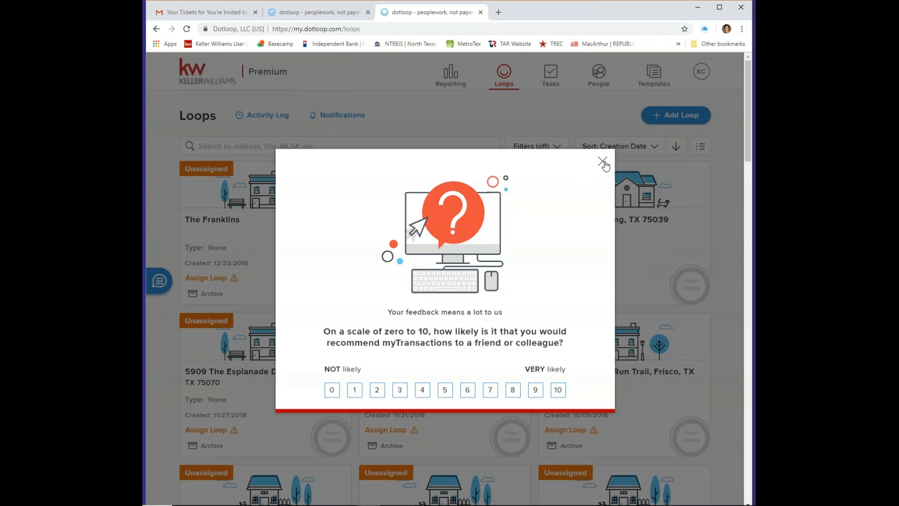
{"action": "left_click", "coordinate": [602, 162]}
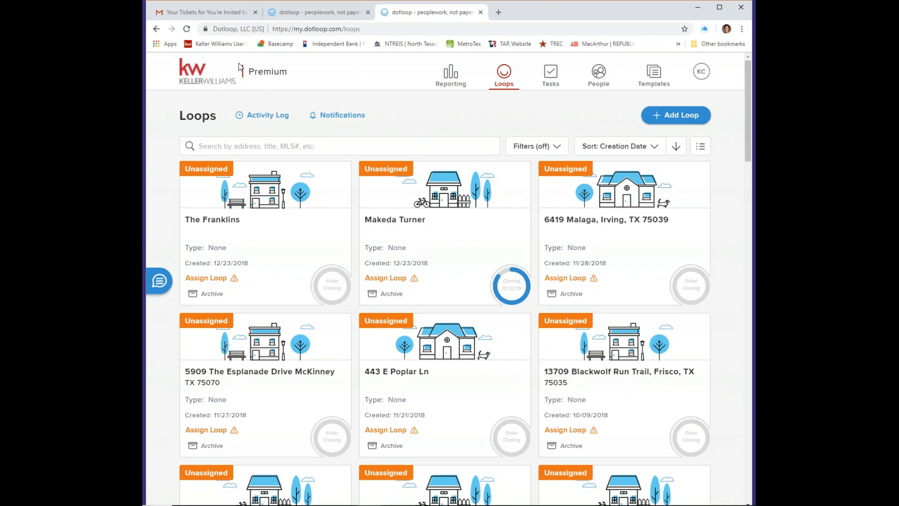
{"action": "left_click", "coordinate": [157, 32]}
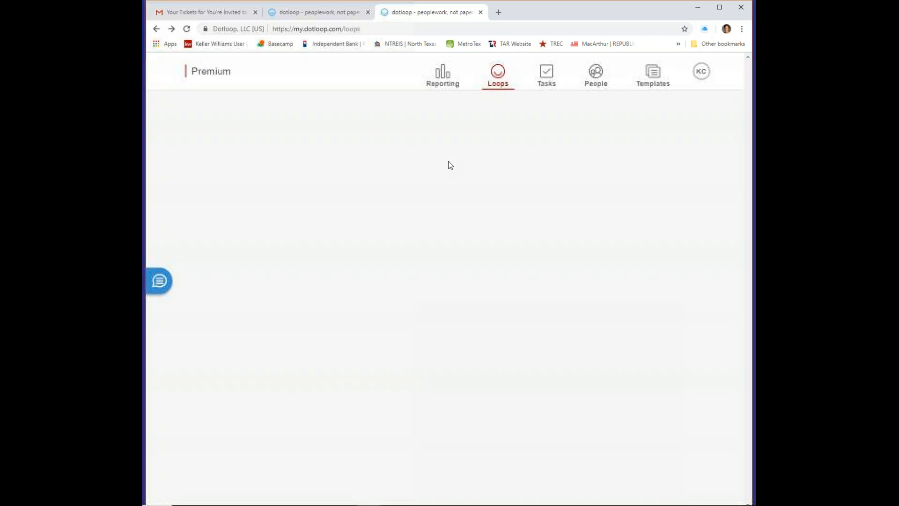
{"action": "left_click", "coordinate": [308, 13]}
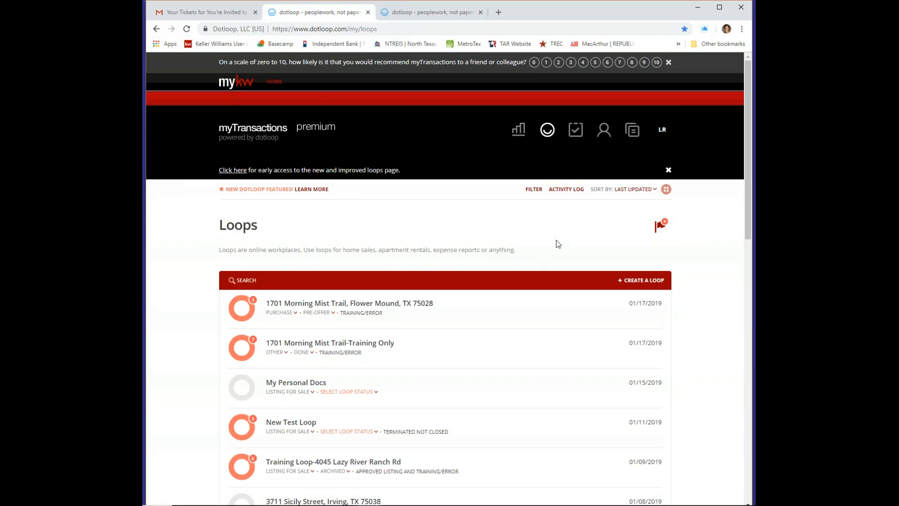
{"action": "scroll", "coordinate": [559, 267], "scroll_direction": "down", "scroll_amount": 3}
{"action": "scroll", "coordinate": [560, 267], "scroll_direction": "up", "scroll_amount": 3}
{"action": "left_click", "coordinate": [359, 304]}
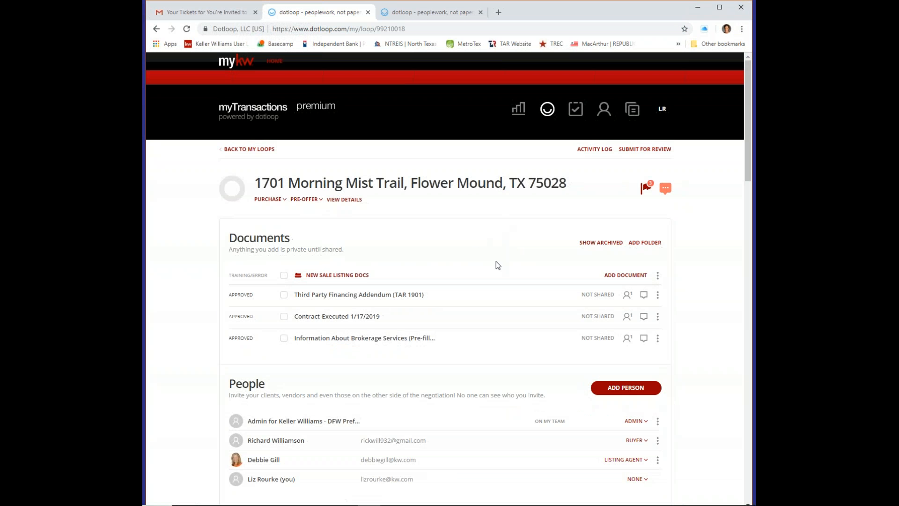
{"action": "scroll", "coordinate": [495, 265], "scroll_direction": "down", "scroll_amount": 3}
{"action": "scroll", "coordinate": [493, 253], "scroll_direction": "up", "scroll_amount": 2}
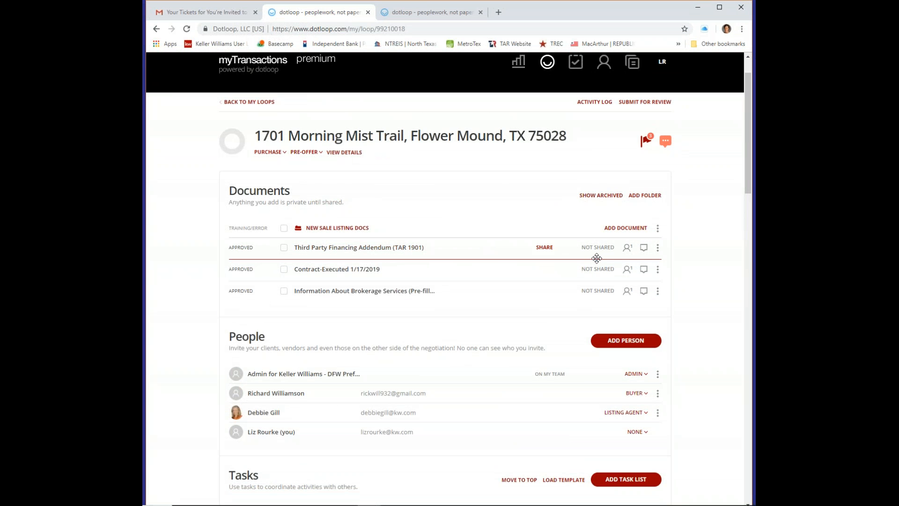
Archive the Third Party Financing Addendum and the executed contract, then go back to My Loops
{"action": "left_click", "coordinate": [658, 248]}
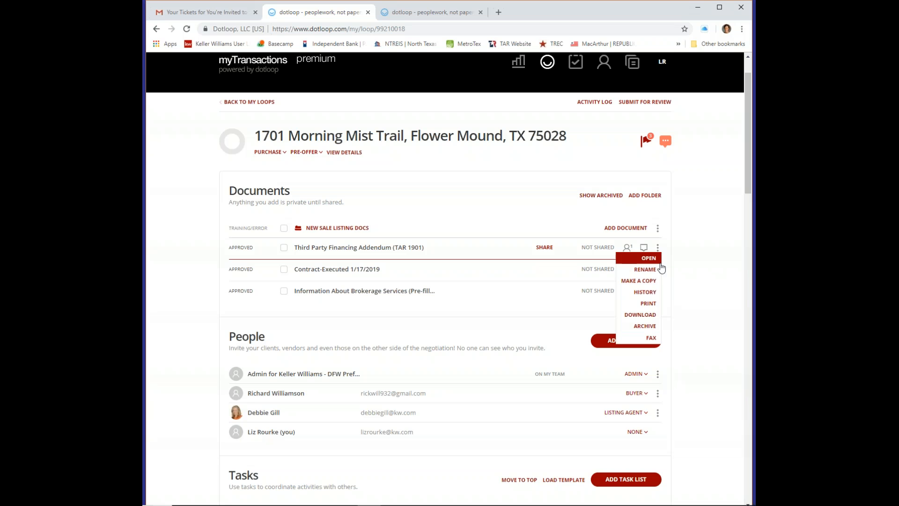
{"action": "left_click", "coordinate": [655, 327]}
{"action": "left_click", "coordinate": [657, 248]}
{"action": "left_click", "coordinate": [655, 326]}
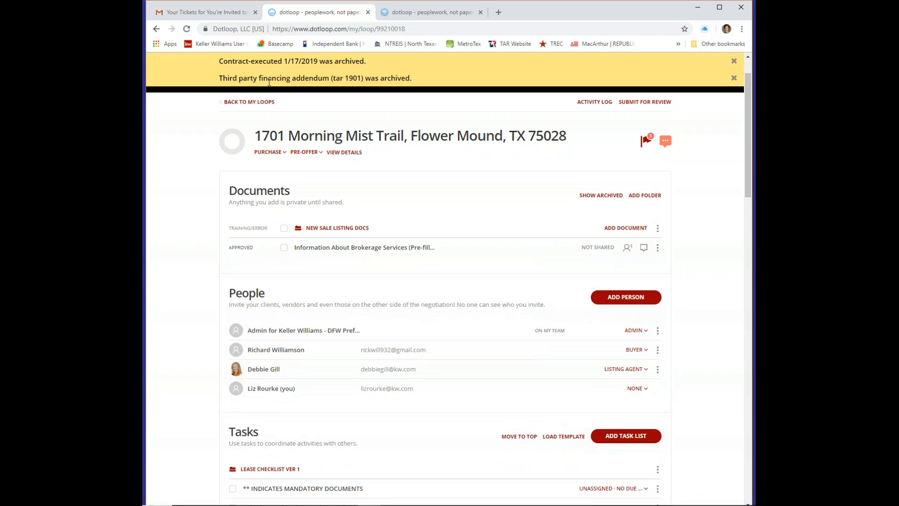
{"action": "left_click", "coordinate": [255, 103]}
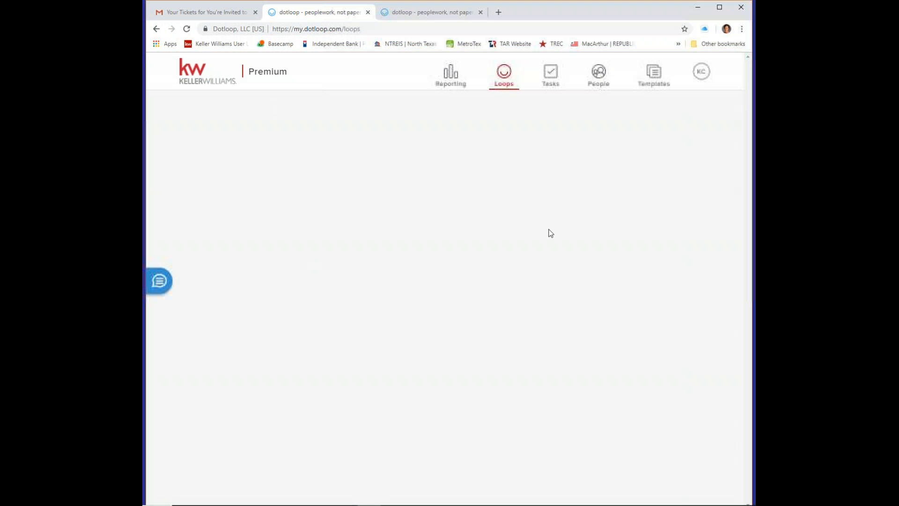
Leave the new-style loops tab and return to the classic Loops list tab
{"action": "left_click", "coordinate": [419, 13]}
{"action": "left_click", "coordinate": [346, 14]}
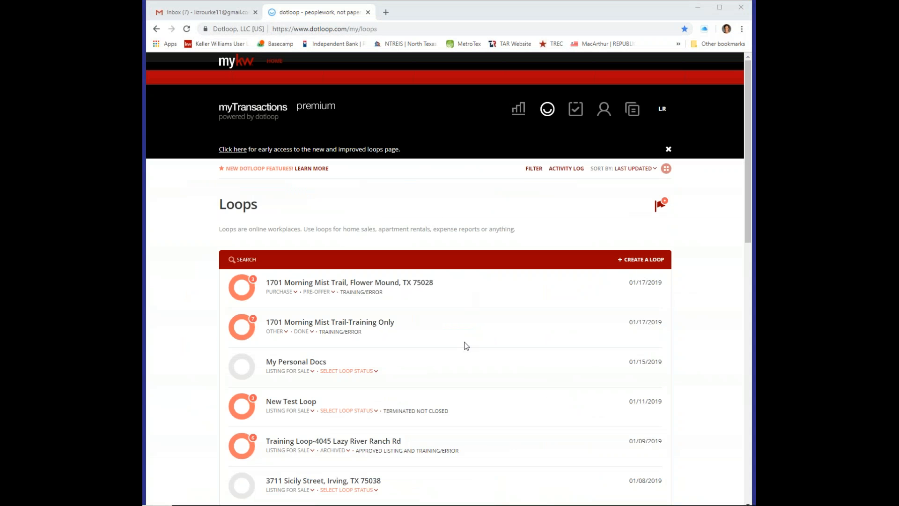
Create a loop named with the buyer client's name, using the Buying Contract template
{"action": "left_click", "coordinate": [645, 260]}
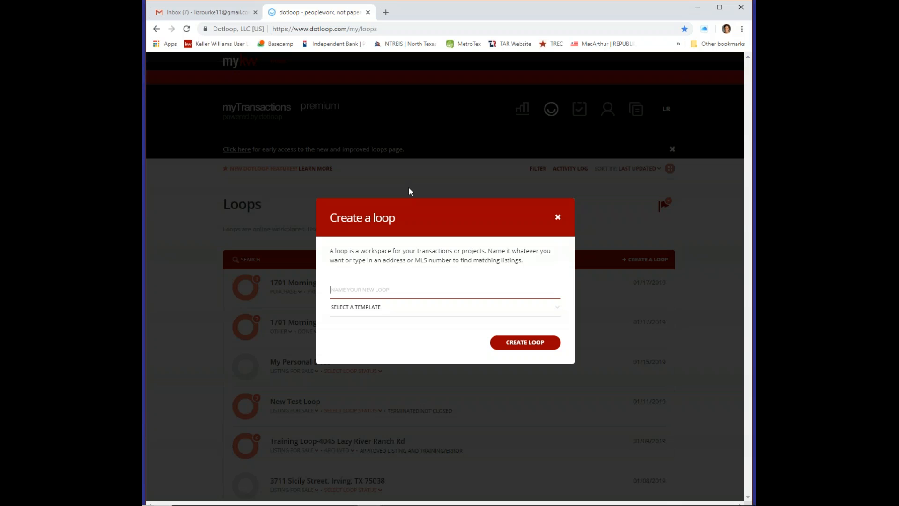
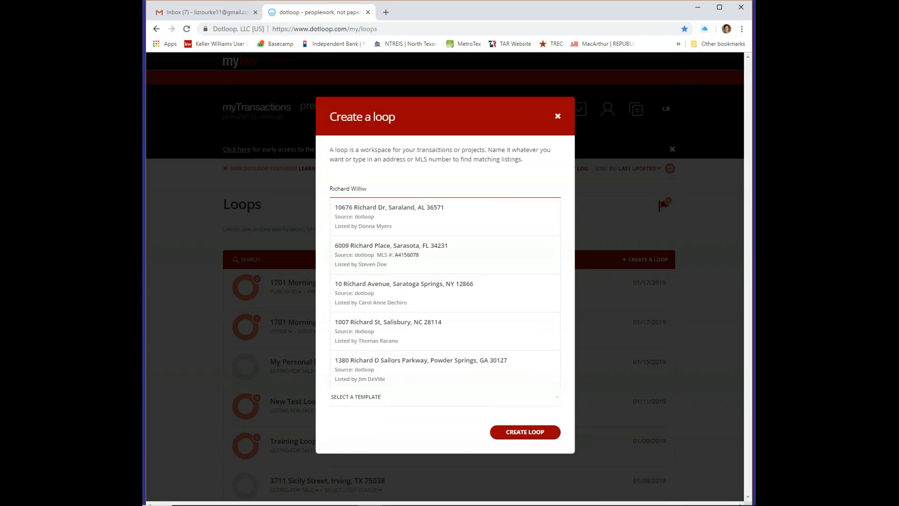
{"action": "key", "text": "BackSpace"}
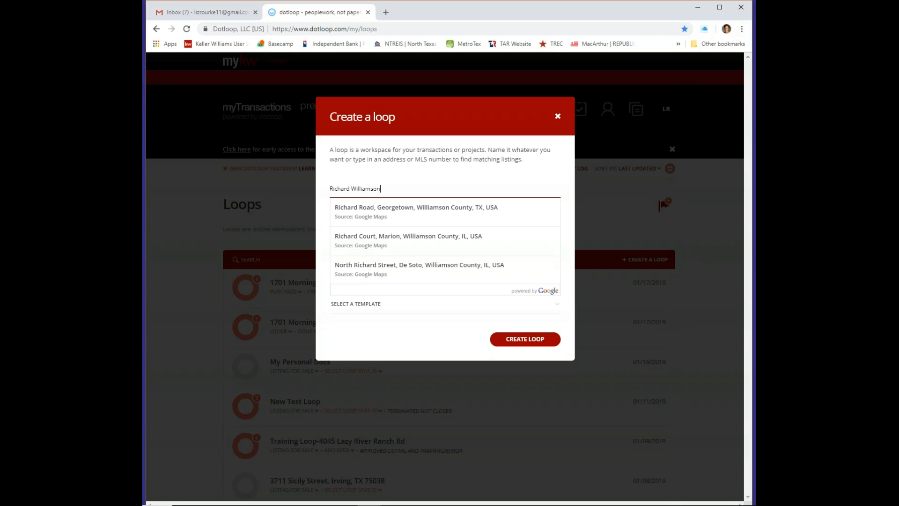
{"action": "left_click", "coordinate": [356, 305]}
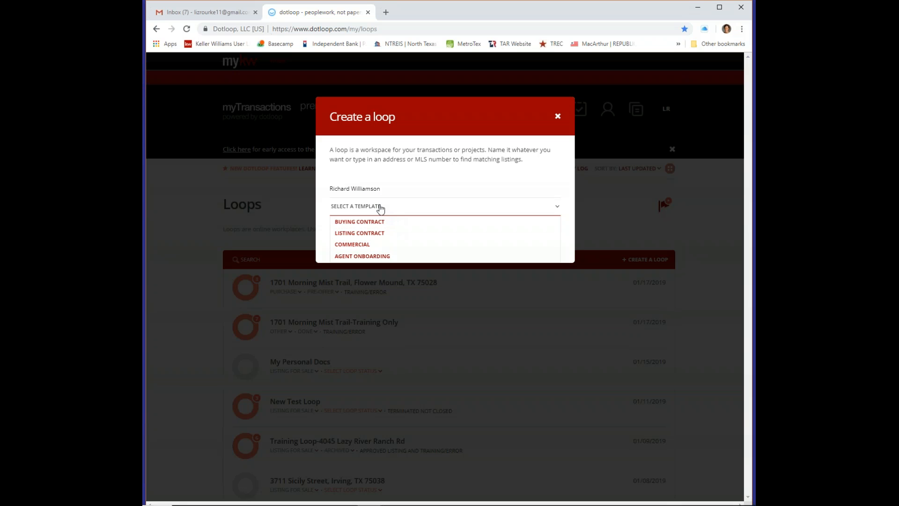
{"action": "left_click", "coordinate": [398, 223]}
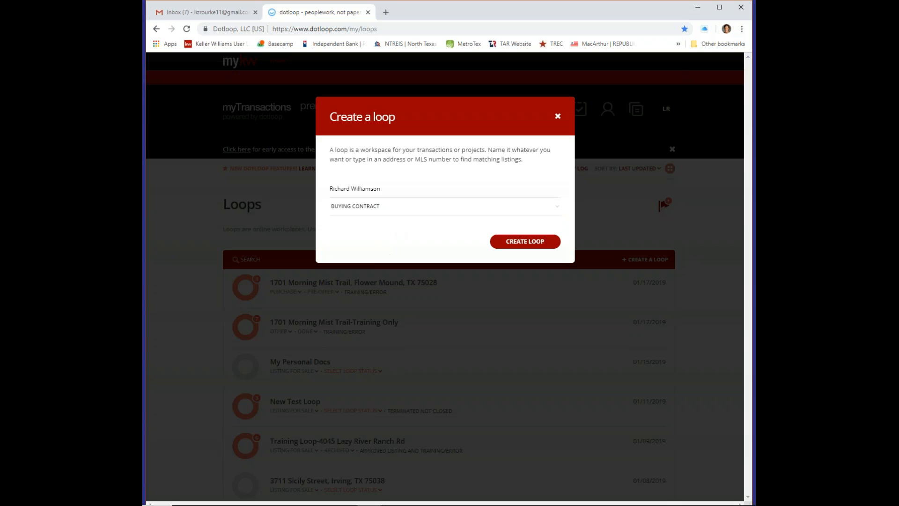
{"action": "left_click", "coordinate": [531, 242]}
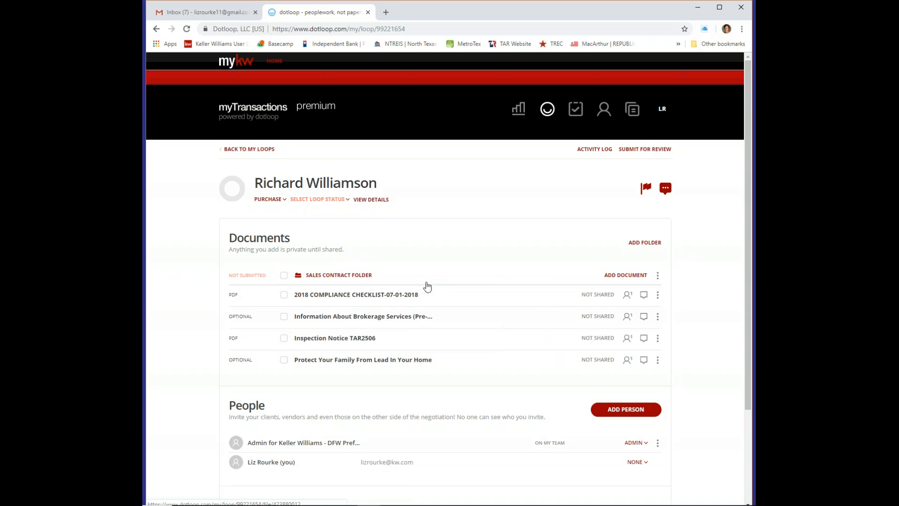
{"action": "left_click", "coordinate": [400, 298]}
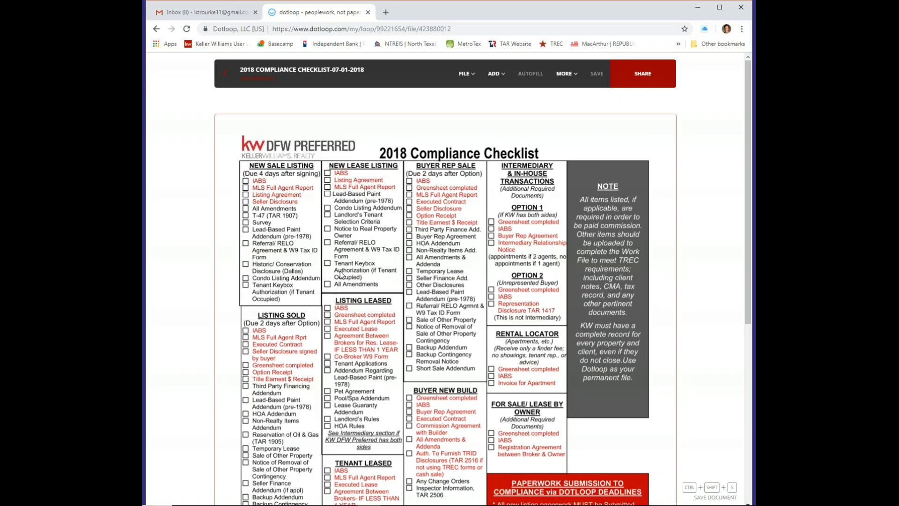
{"action": "scroll", "coordinate": [343, 272], "scroll_direction": "down", "scroll_amount": 4}
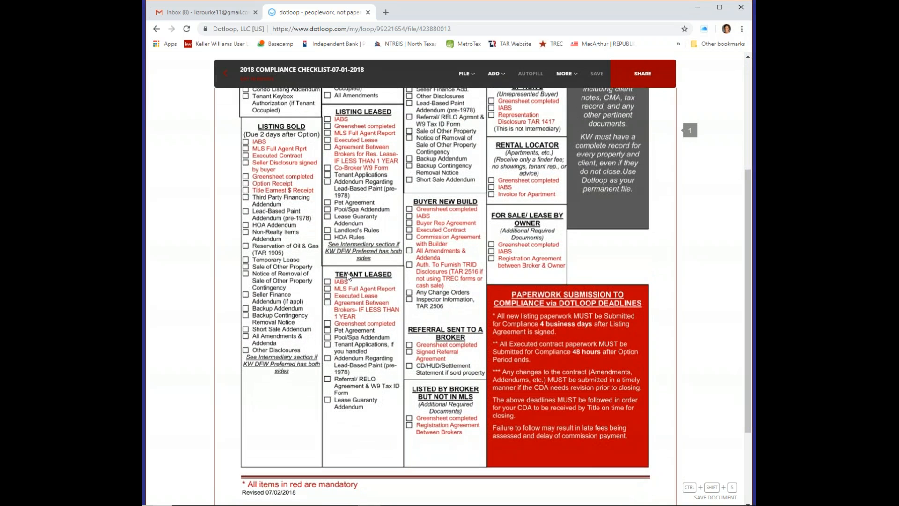
{"action": "scroll", "coordinate": [347, 276], "scroll_direction": "up", "scroll_amount": 4}
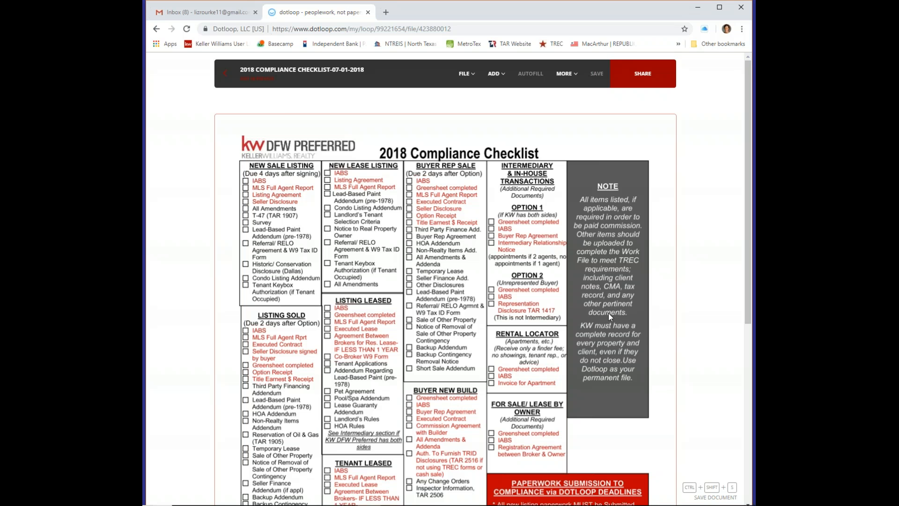
{"action": "left_click", "coordinate": [225, 77]}
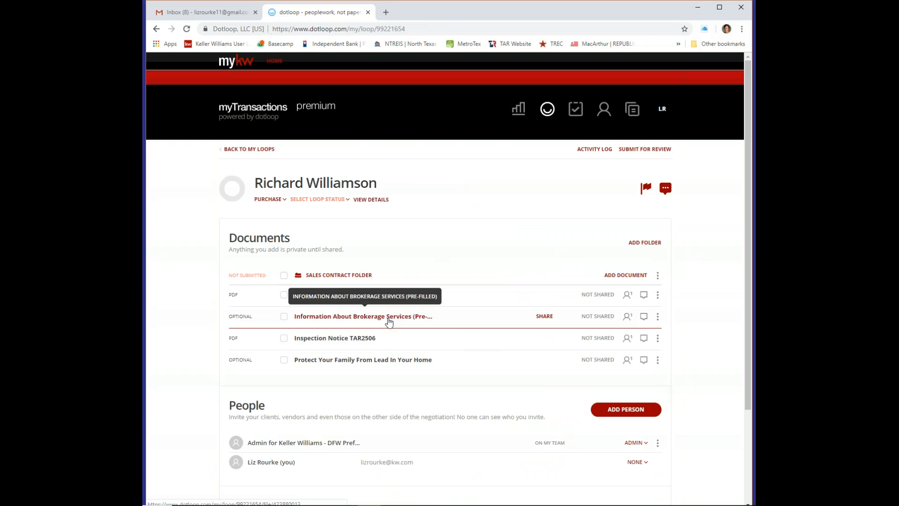
Open the brokerage services document and add a new person with contact details as Buyer 1
{"action": "left_click", "coordinate": [398, 285]}
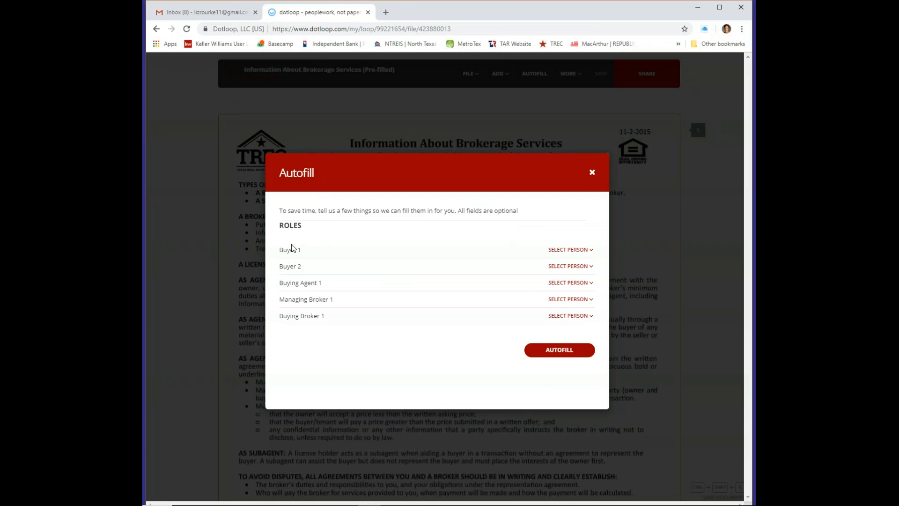
{"action": "left_click", "coordinate": [564, 250]}
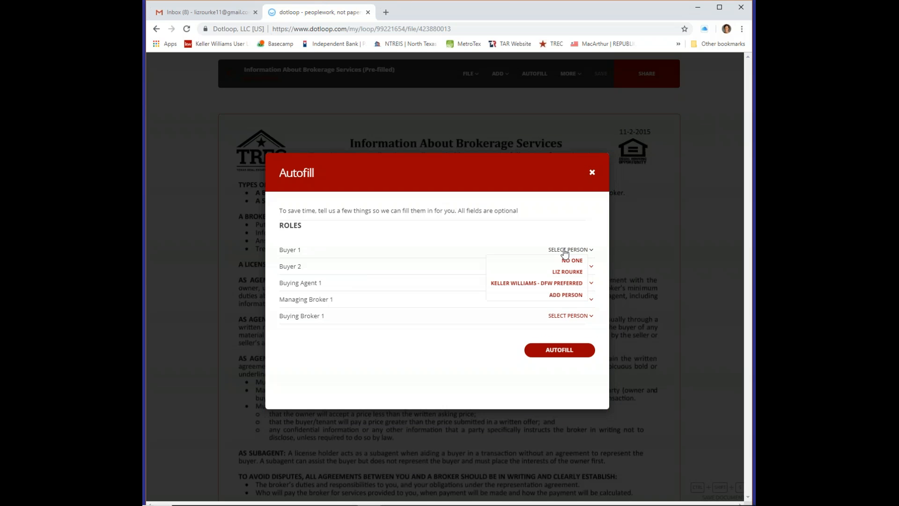
{"action": "left_click", "coordinate": [568, 296]}
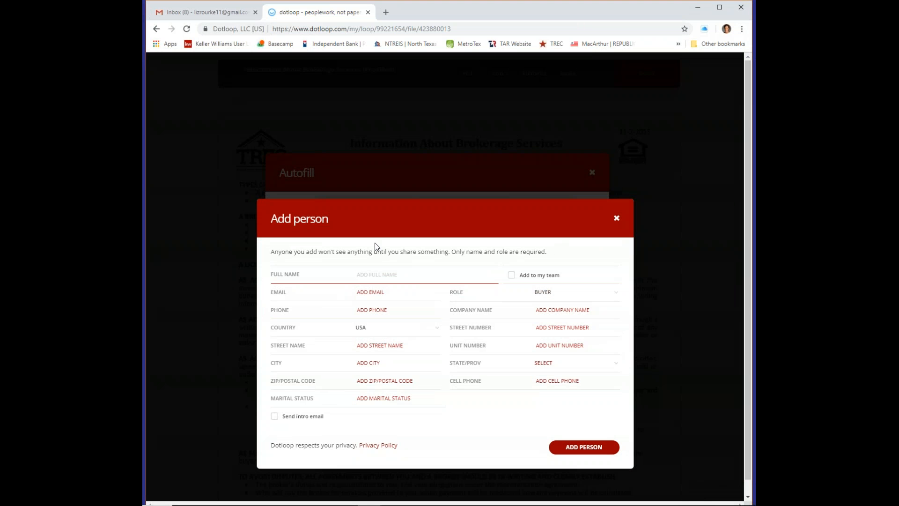
{"action": "left_click", "coordinate": [370, 294]}
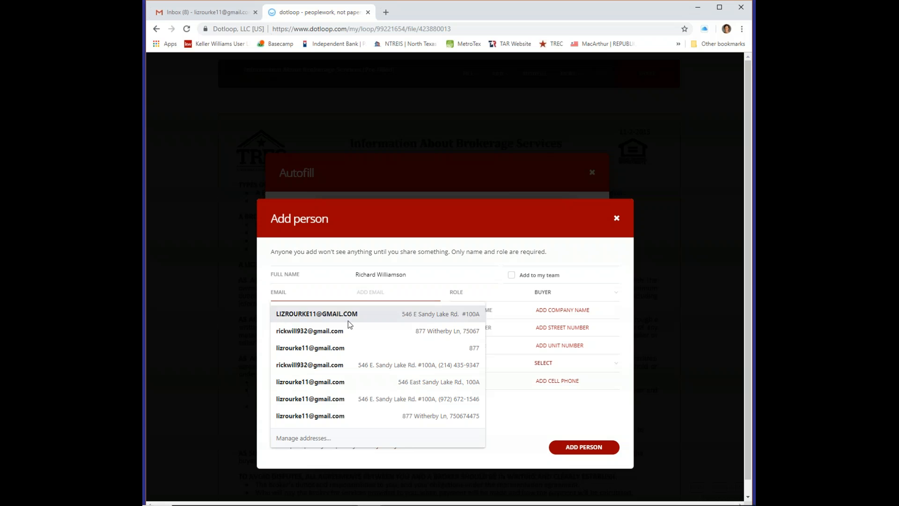
{"action": "left_click", "coordinate": [326, 332]}
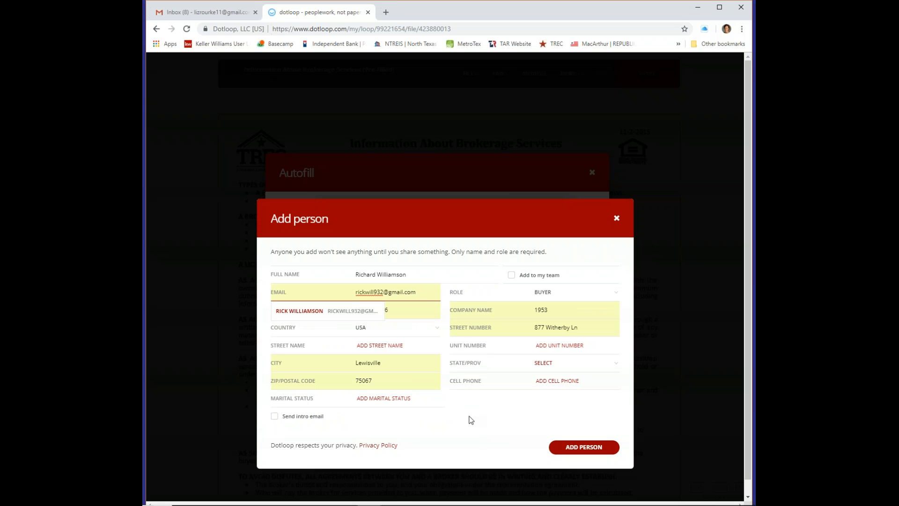
{"action": "left_click", "coordinate": [579, 443]}
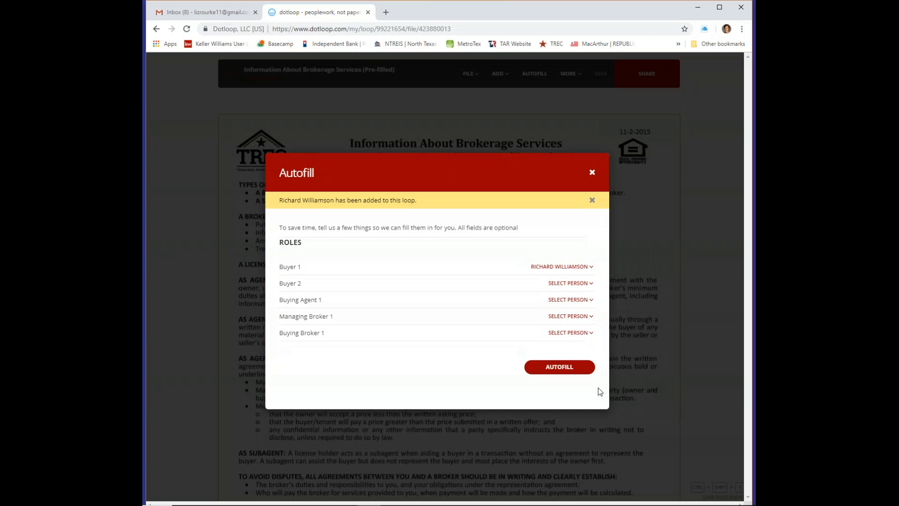
Assign the agent as Buying Agent 1, Keller Williams - DFW Preferred as Buying Broker 1, no Managing Broker, and autofill
{"action": "left_click", "coordinate": [580, 301]}
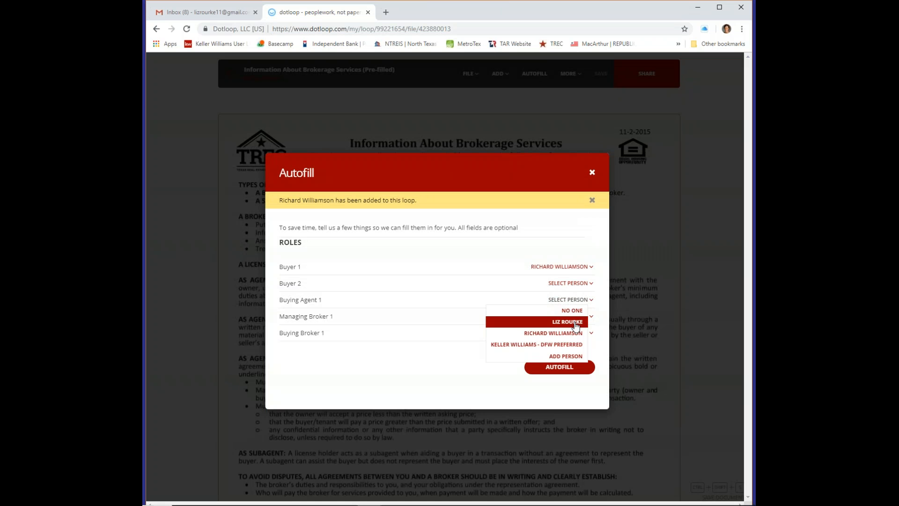
{"action": "left_click", "coordinate": [576, 322]}
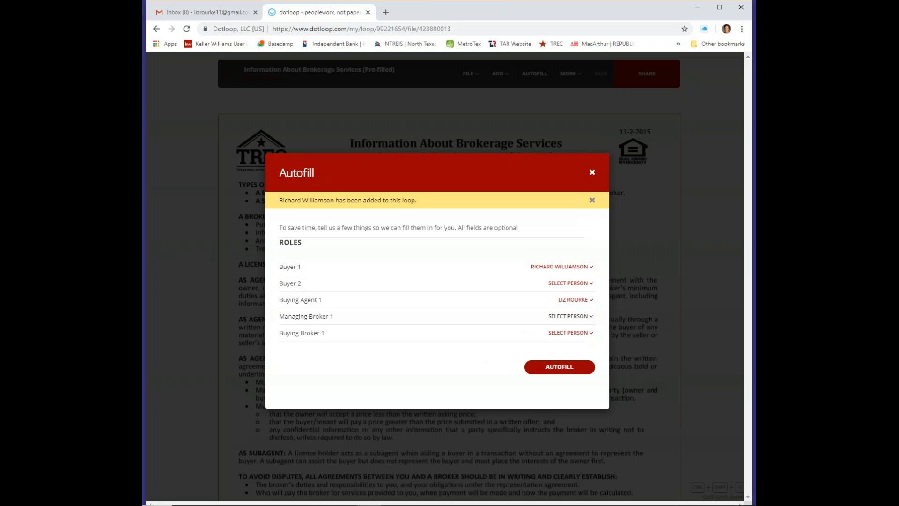
{"action": "left_click", "coordinate": [576, 321]}
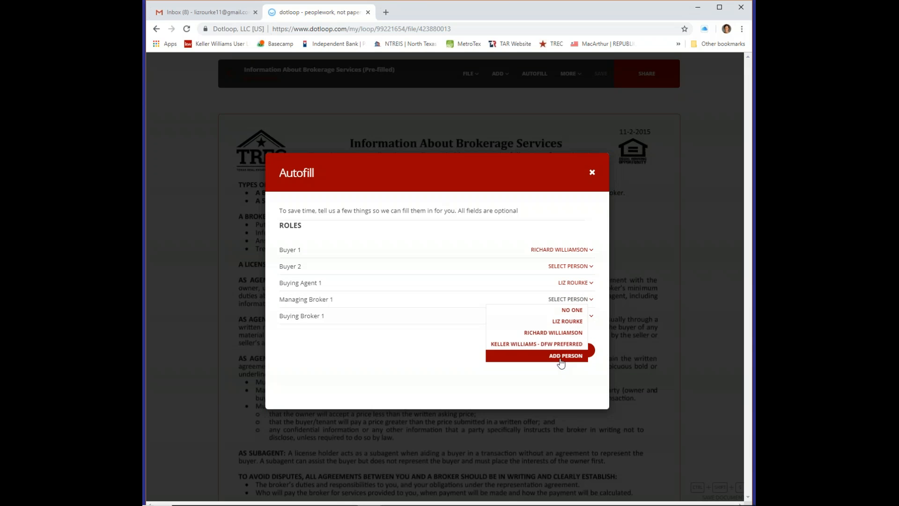
{"action": "left_click", "coordinate": [556, 345]}
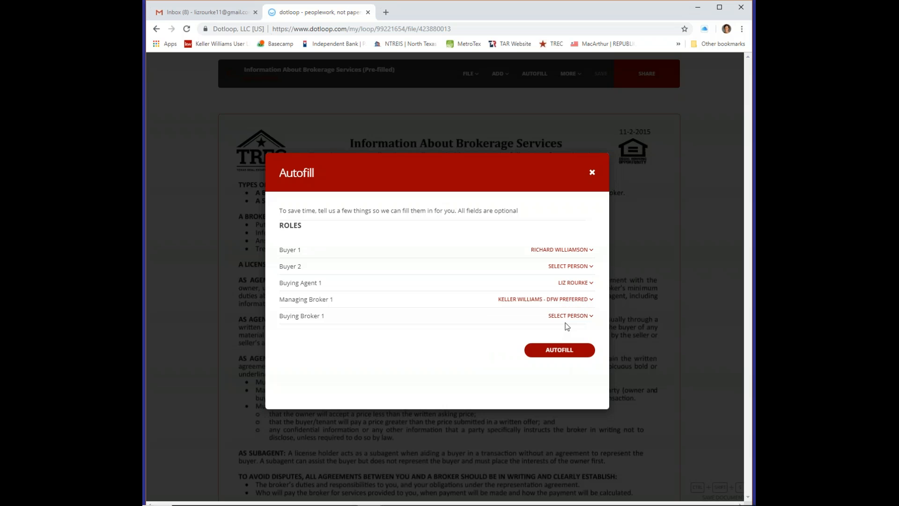
{"action": "left_click", "coordinate": [570, 317]}
{"action": "left_click", "coordinate": [561, 361]}
{"action": "left_click", "coordinate": [568, 299]}
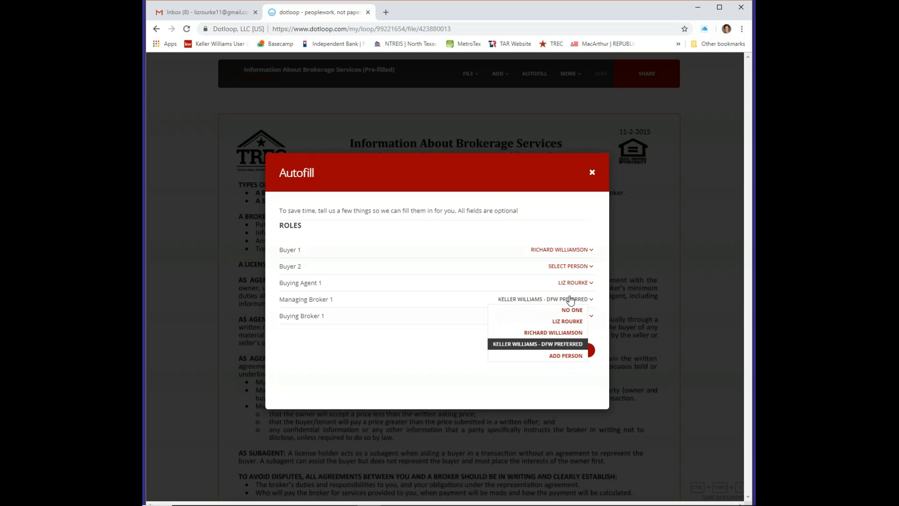
{"action": "left_click", "coordinate": [574, 311]}
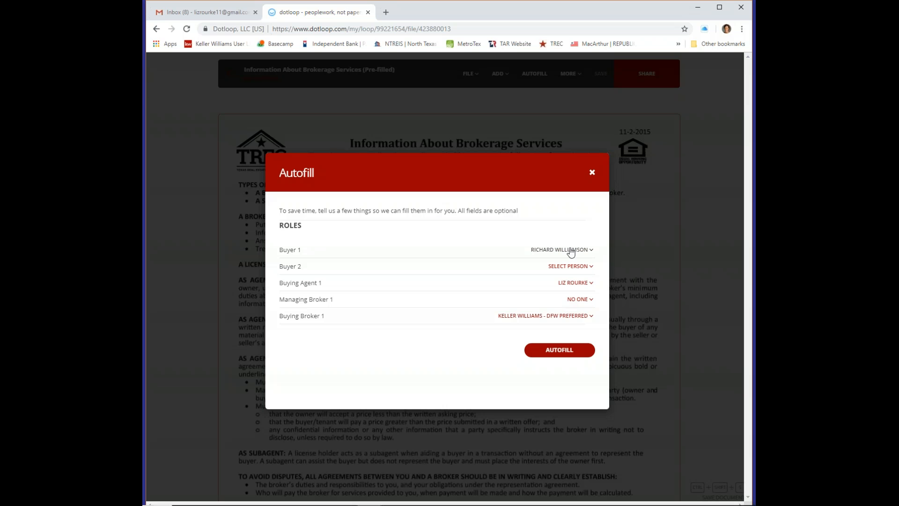
{"action": "left_click", "coordinate": [568, 352]}
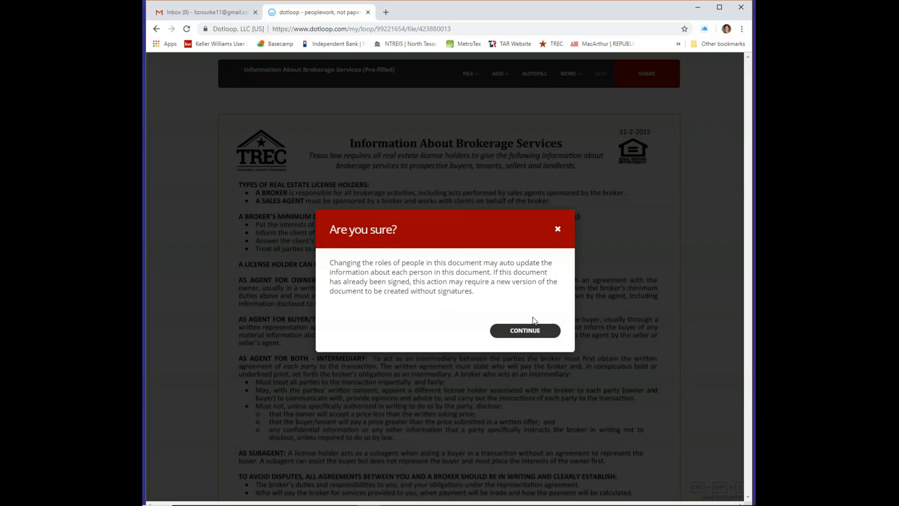
{"action": "left_click", "coordinate": [532, 331]}
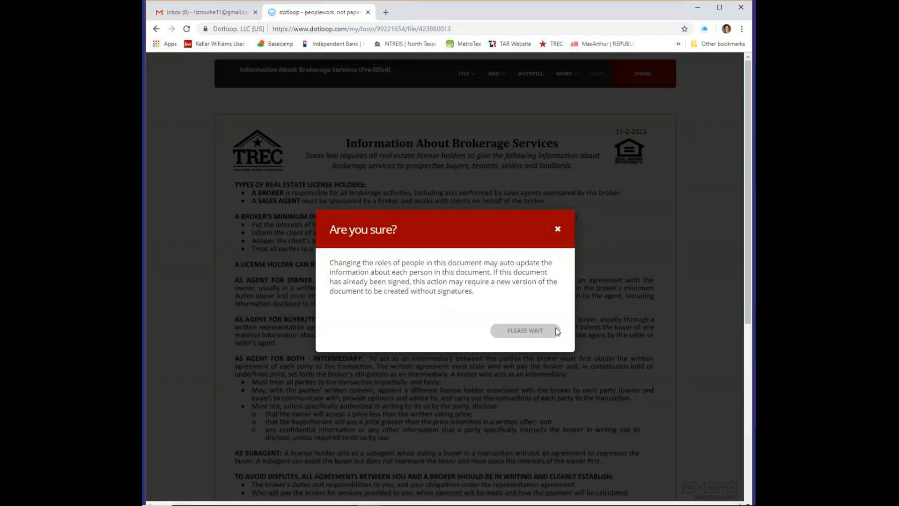
{"action": "scroll", "coordinate": [575, 337], "scroll_direction": "down", "scroll_amount": 5}
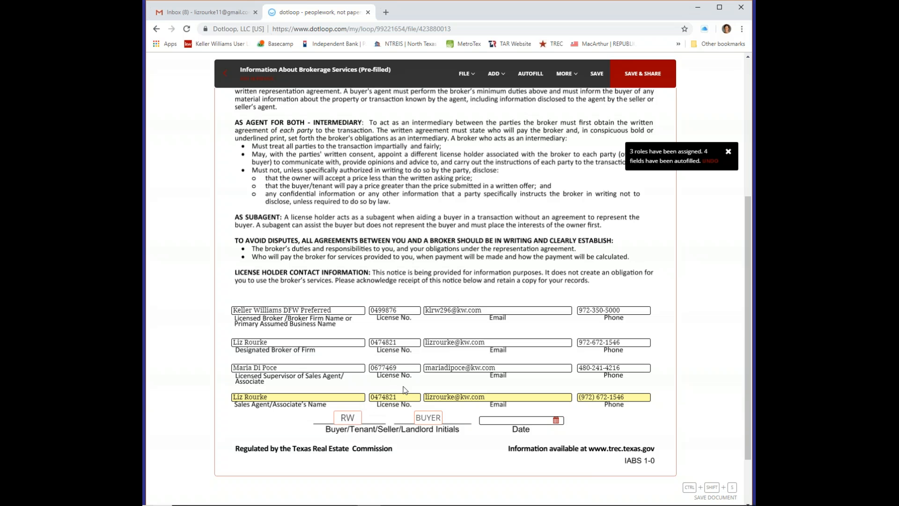
Save the brokerage form changes, return to the loop, and review the Inspection Notice TAR2506 document
{"action": "left_click", "coordinate": [225, 77]}
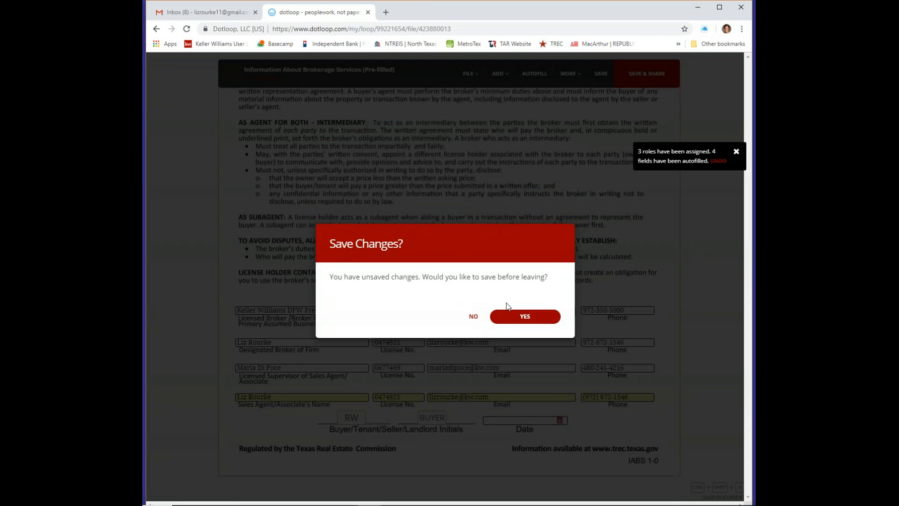
{"action": "left_click", "coordinate": [526, 318]}
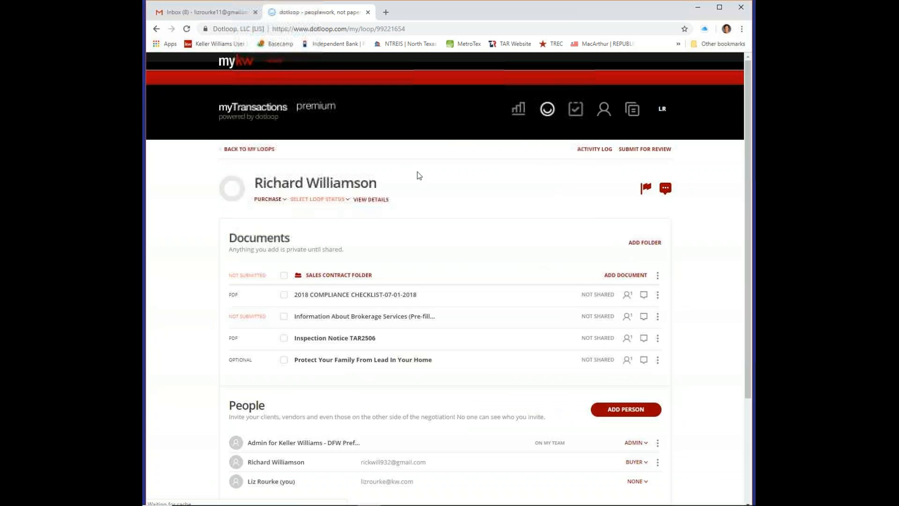
{"action": "left_click", "coordinate": [365, 339]}
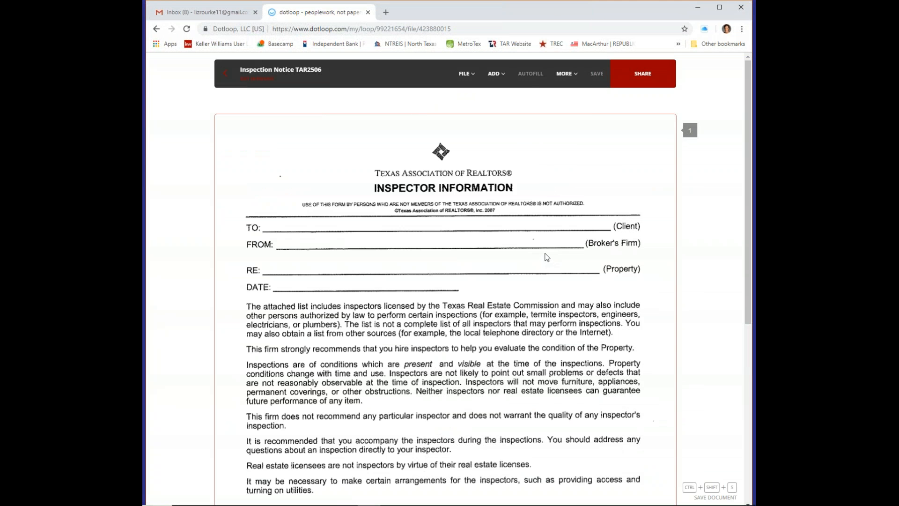
{"action": "scroll", "coordinate": [547, 257], "scroll_direction": "down", "scroll_amount": 6}
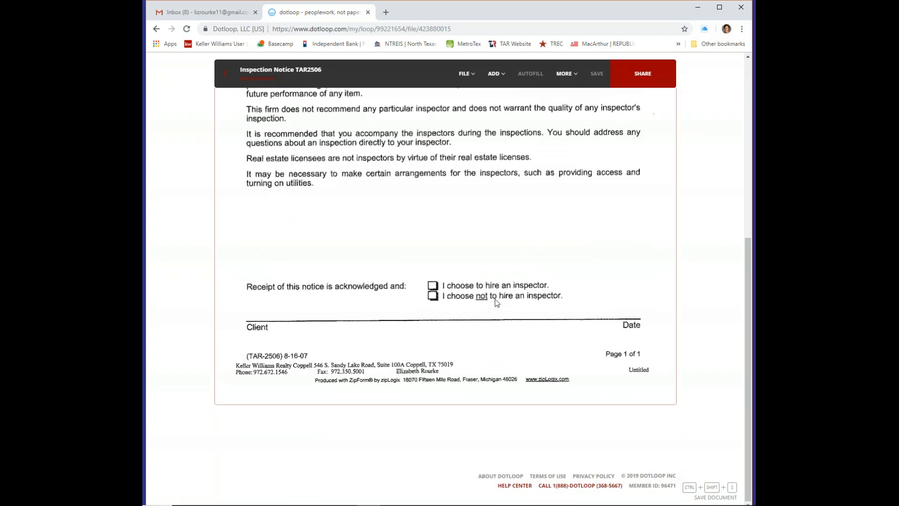
{"action": "scroll", "coordinate": [573, 248], "scroll_direction": "up", "scroll_amount": 5}
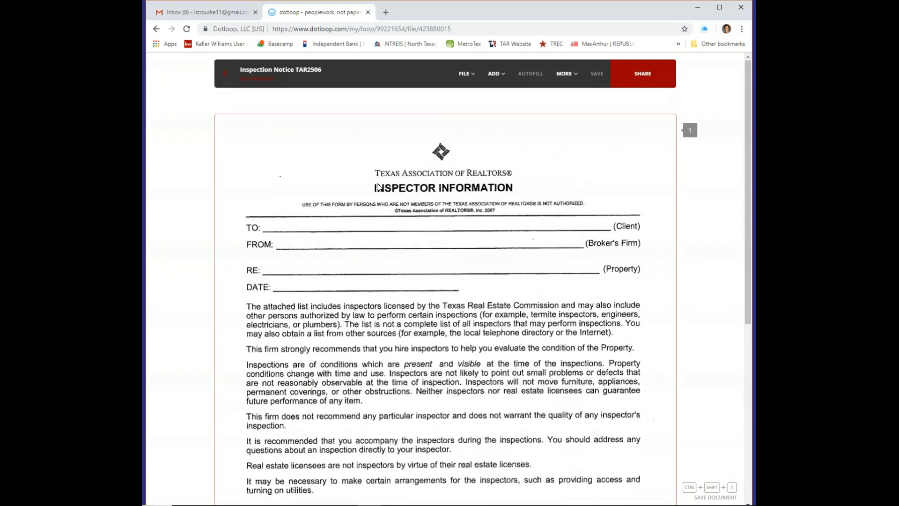
{"action": "scroll", "coordinate": [402, 234], "scroll_direction": "down", "scroll_amount": 2}
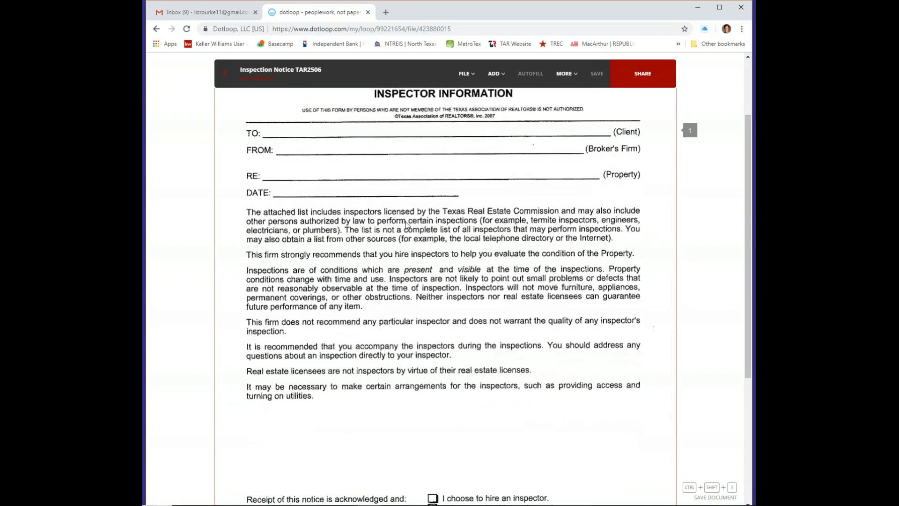
{"action": "scroll", "coordinate": [406, 225], "scroll_direction": "up", "scroll_amount": 3}
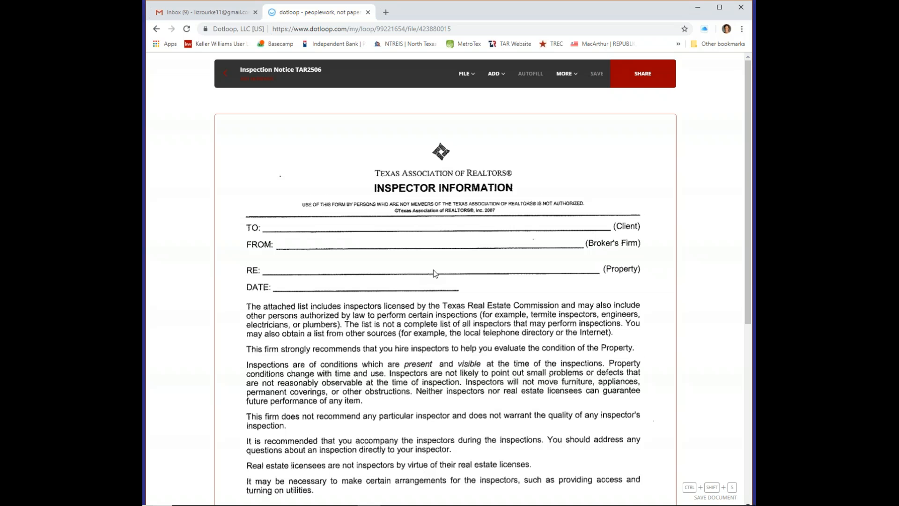
{"action": "scroll", "coordinate": [435, 271], "scroll_direction": "down", "scroll_amount": 7}
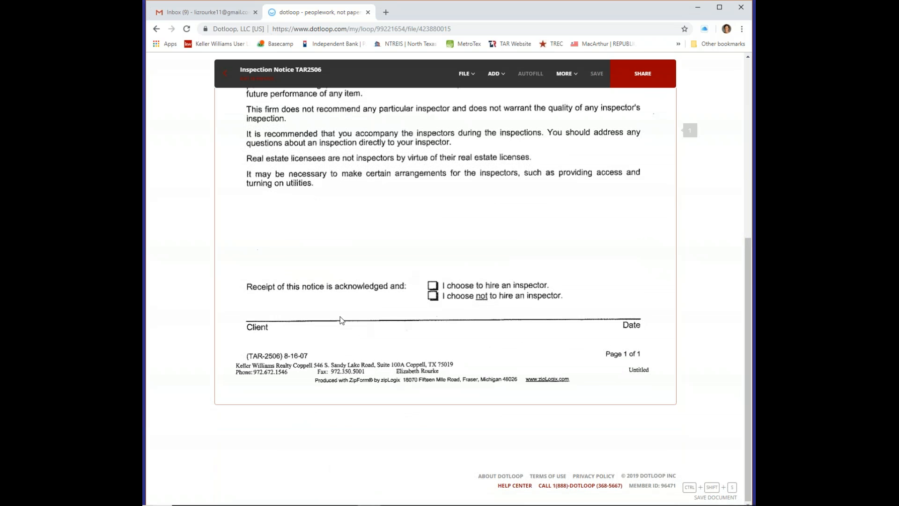
Add a signature field on the Client line assigned to the buyer
{"action": "left_click", "coordinate": [494, 74]}
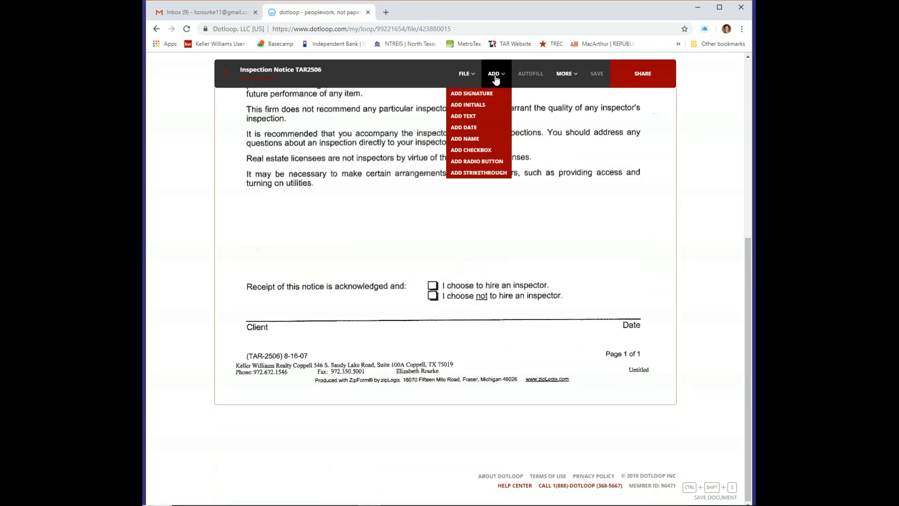
{"action": "left_click", "coordinate": [471, 93]}
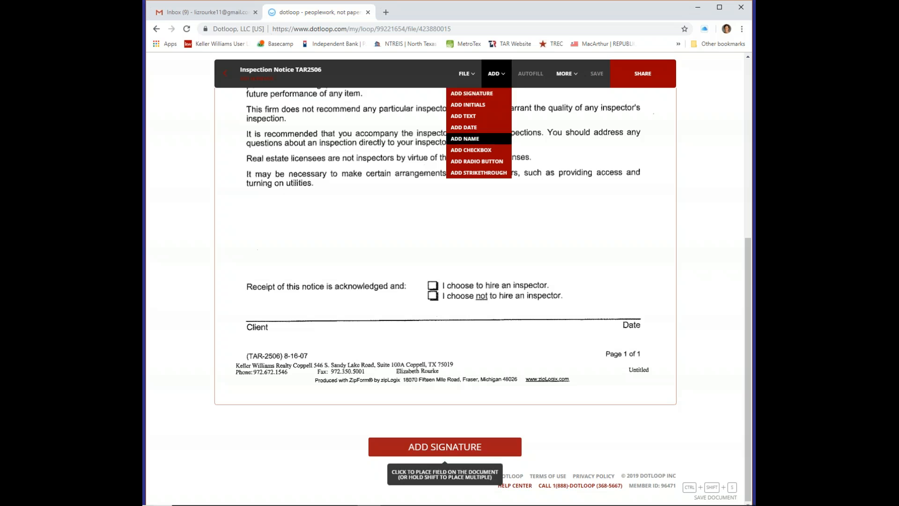
{"action": "left_click", "coordinate": [325, 326]}
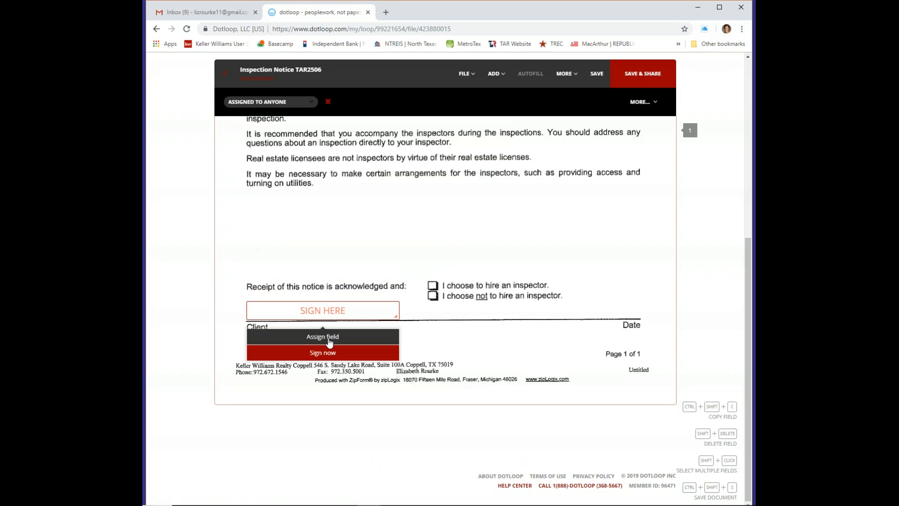
{"action": "left_click", "coordinate": [330, 341]}
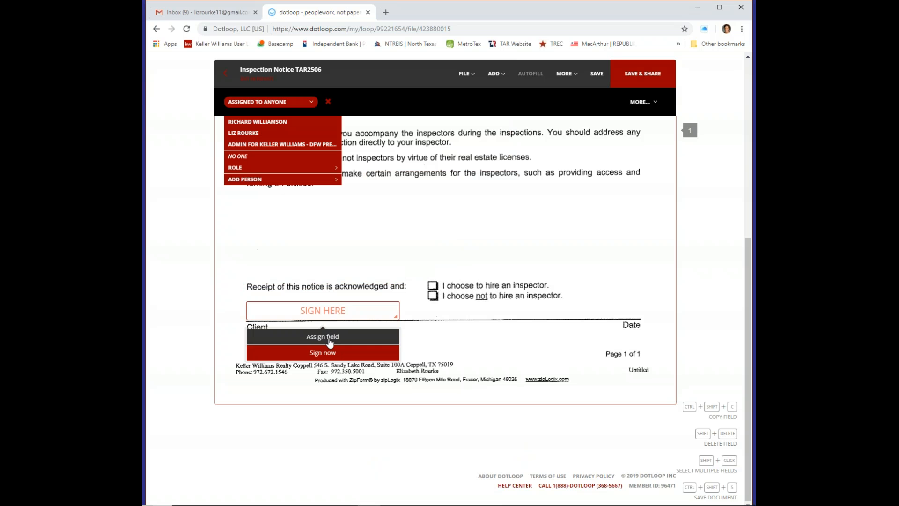
{"action": "left_click", "coordinate": [269, 122]}
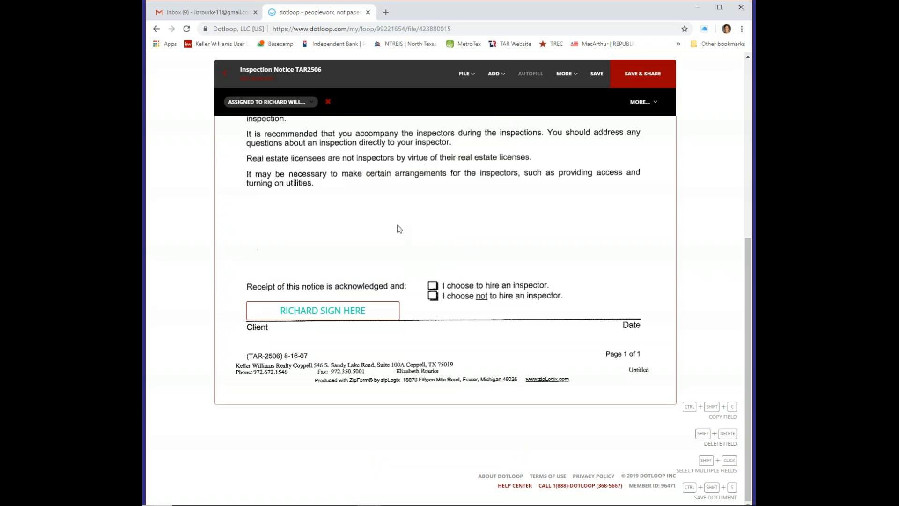
Place a checkbox field over the hire-an-inspector box
{"action": "left_click", "coordinate": [495, 77]}
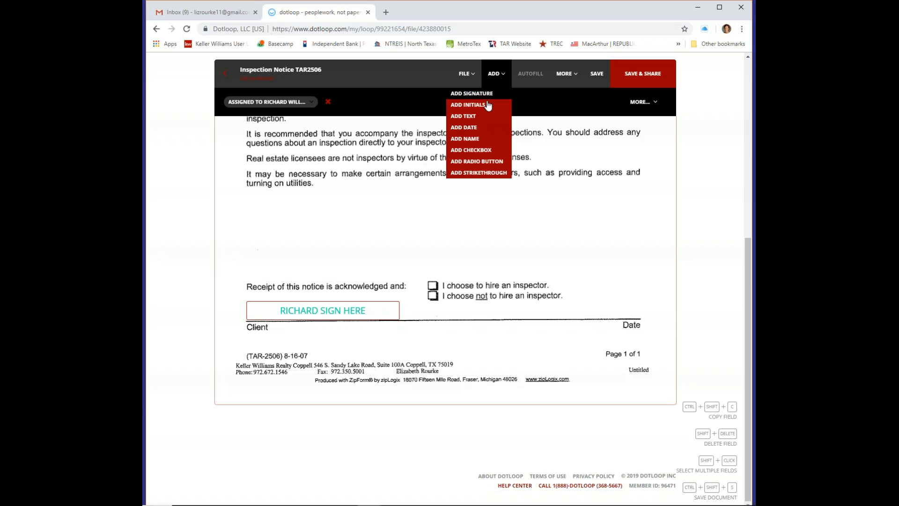
{"action": "left_click", "coordinate": [481, 153]}
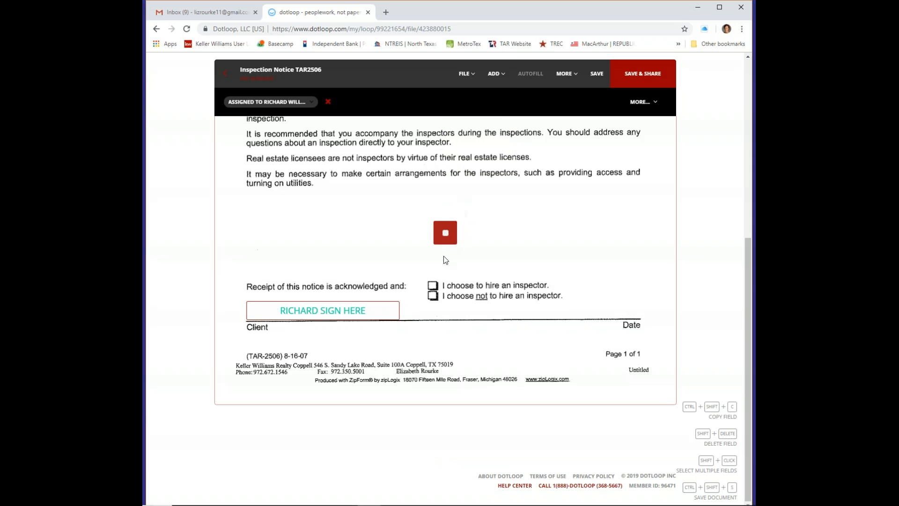
{"action": "left_click", "coordinate": [433, 301]}
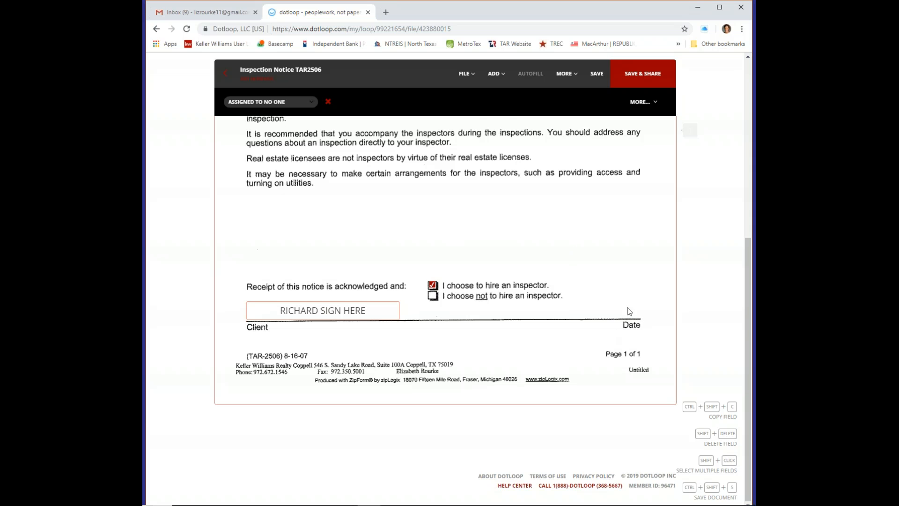
Add a date field on the Date line set to 01/17/2019
{"action": "left_click", "coordinate": [504, 78]}
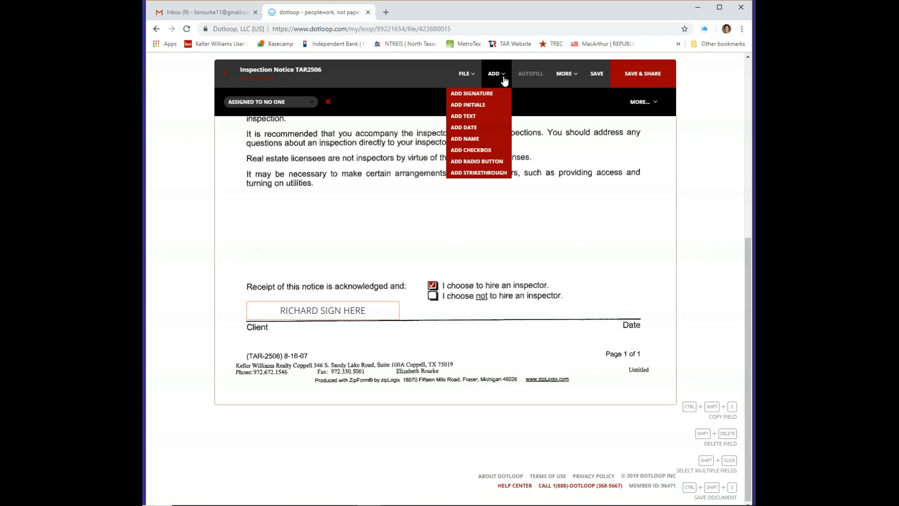
{"action": "left_click", "coordinate": [471, 127]}
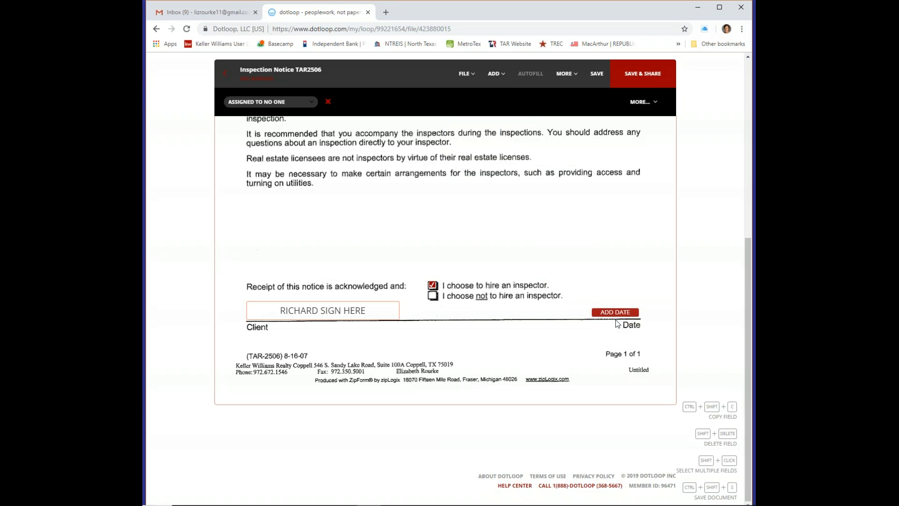
{"action": "left_click", "coordinate": [617, 323]}
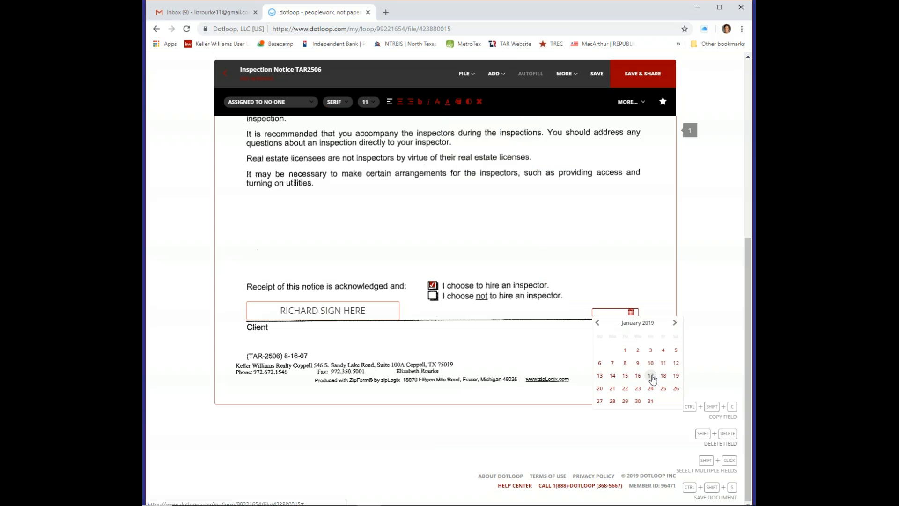
{"action": "left_click", "coordinate": [651, 376]}
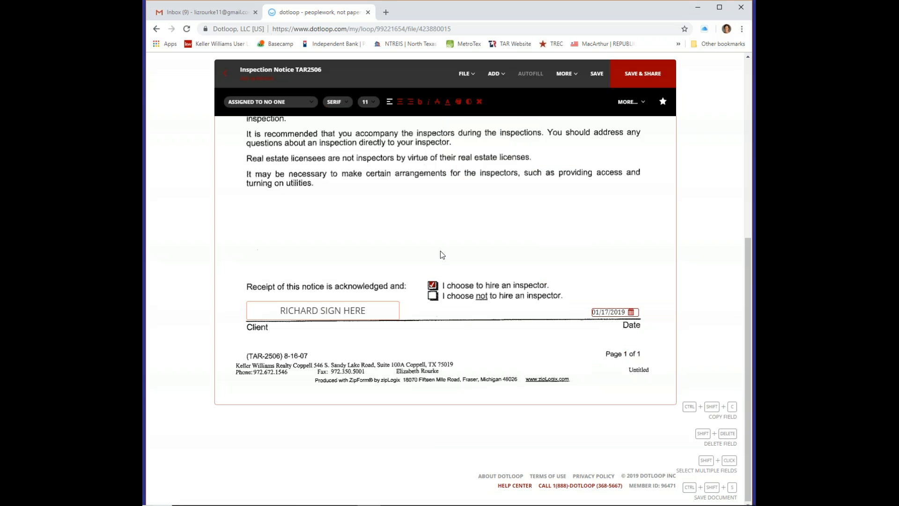
{"action": "scroll", "coordinate": [439, 244], "scroll_direction": "up", "scroll_amount": 7}
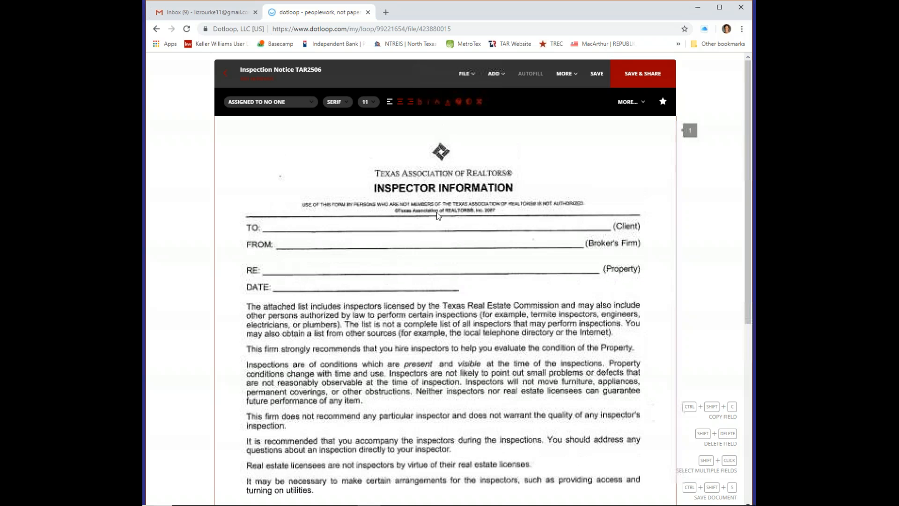
Save the notice, then add a widened text field on the TO: line with the client's name
{"action": "left_click", "coordinate": [597, 73]}
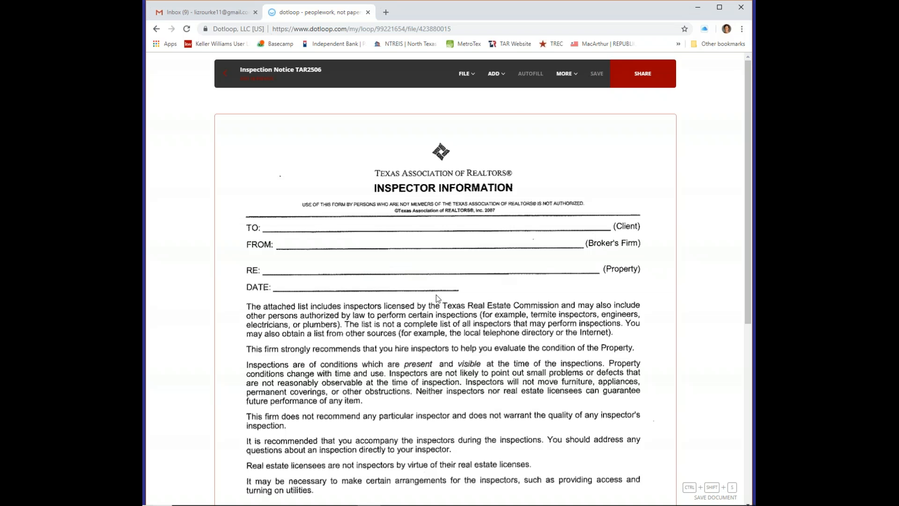
{"action": "left_click", "coordinate": [494, 74]}
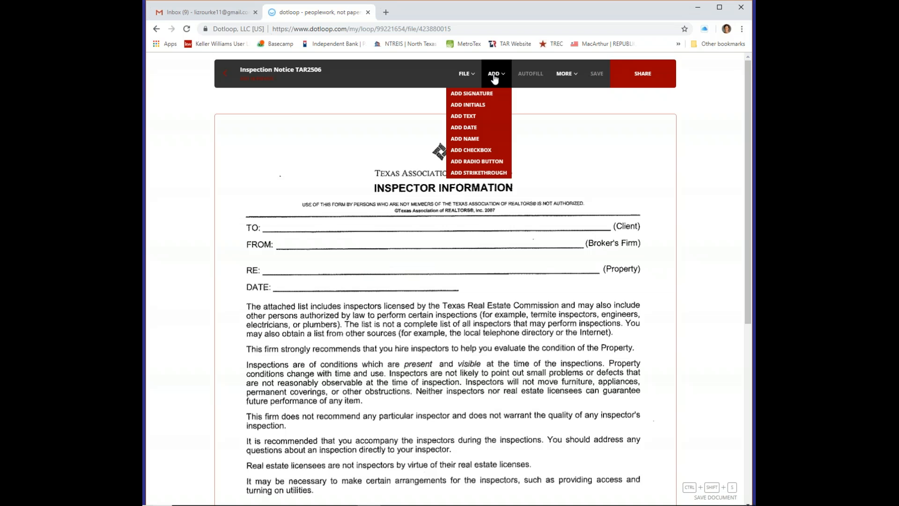
{"action": "left_click", "coordinate": [476, 117]}
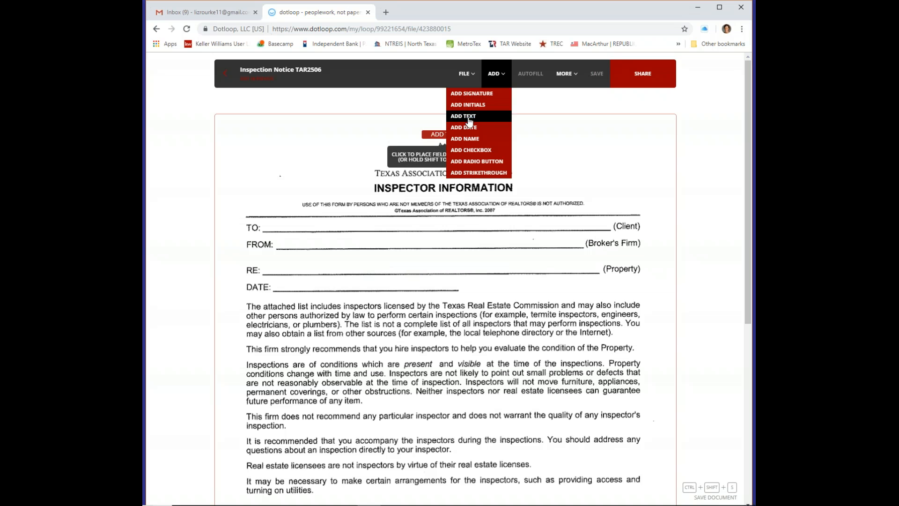
{"action": "left_click", "coordinate": [377, 234]}
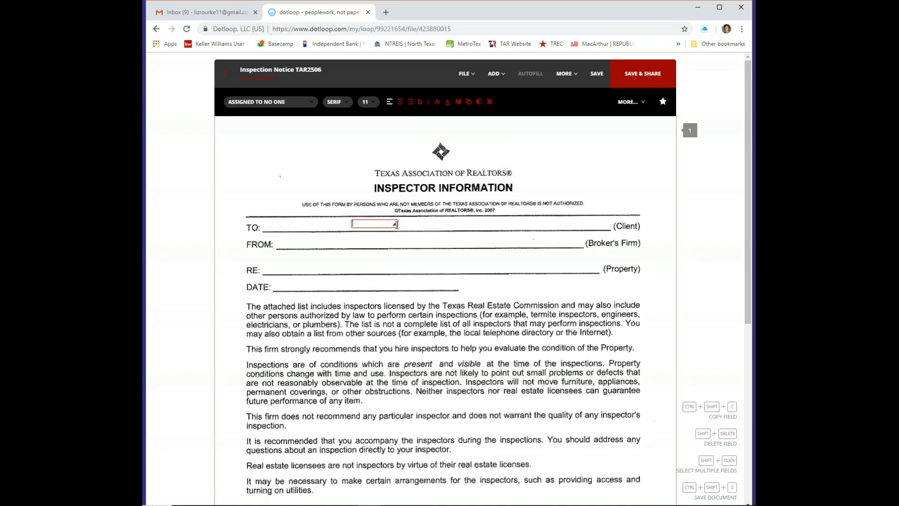
{"action": "left_click_drag", "start_coordinate": [395, 224], "coordinate": [494, 227]}
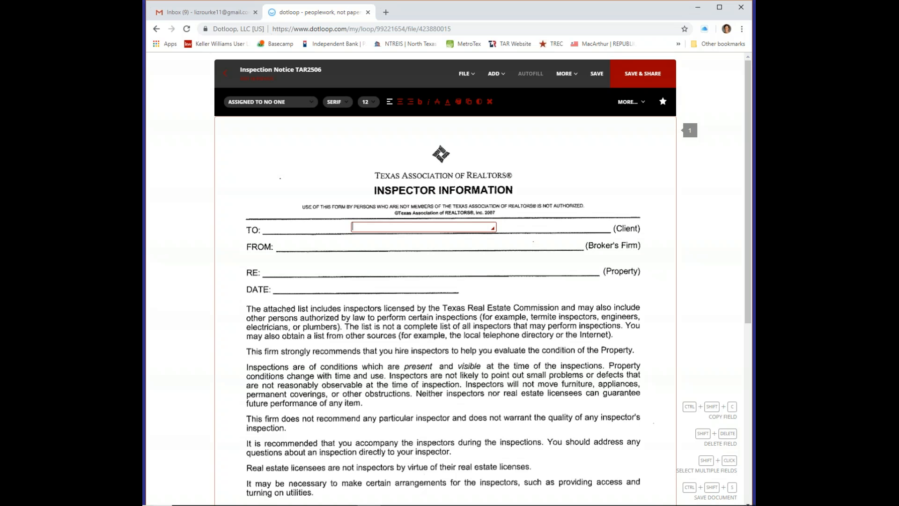
Add empty widened text fields on the FROM: and RE: lines
{"action": "left_click", "coordinate": [495, 74]}
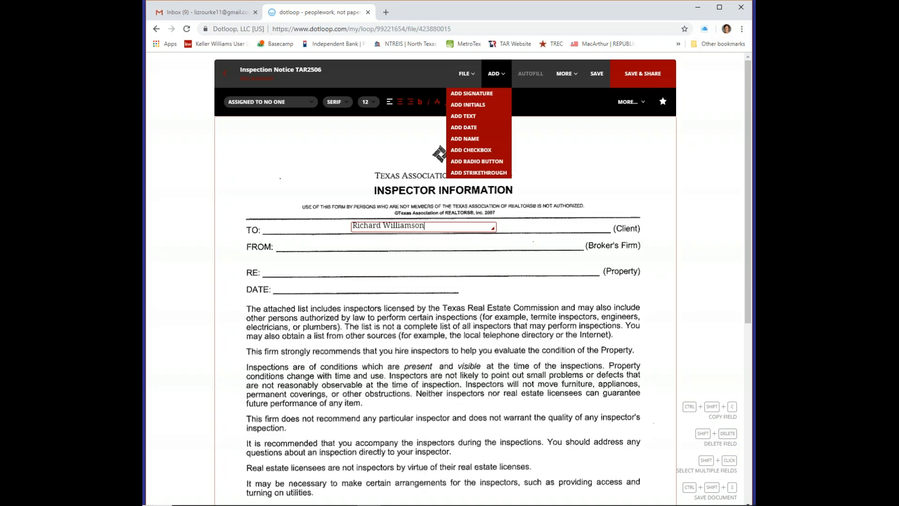
{"action": "left_click", "coordinate": [482, 121]}
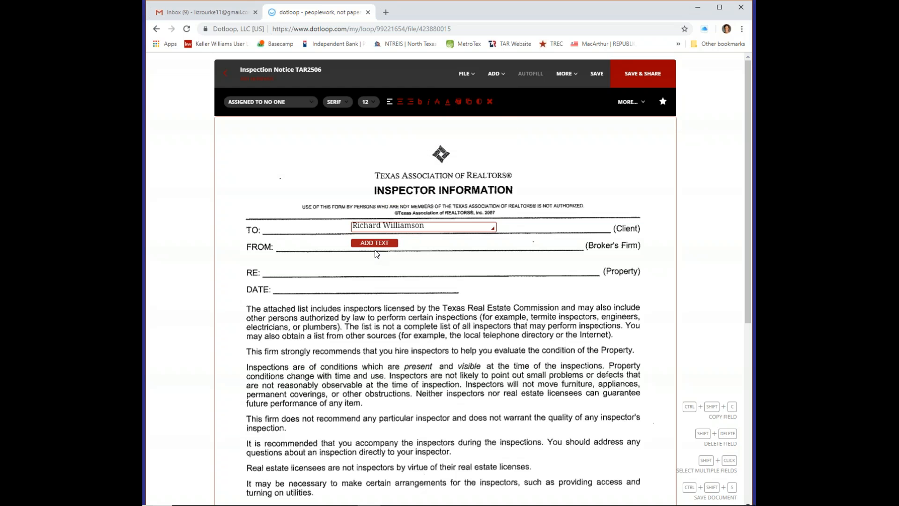
{"action": "left_click", "coordinate": [377, 252]}
{"action": "left_click_drag", "start_coordinate": [395, 244], "coordinate": [495, 251]}
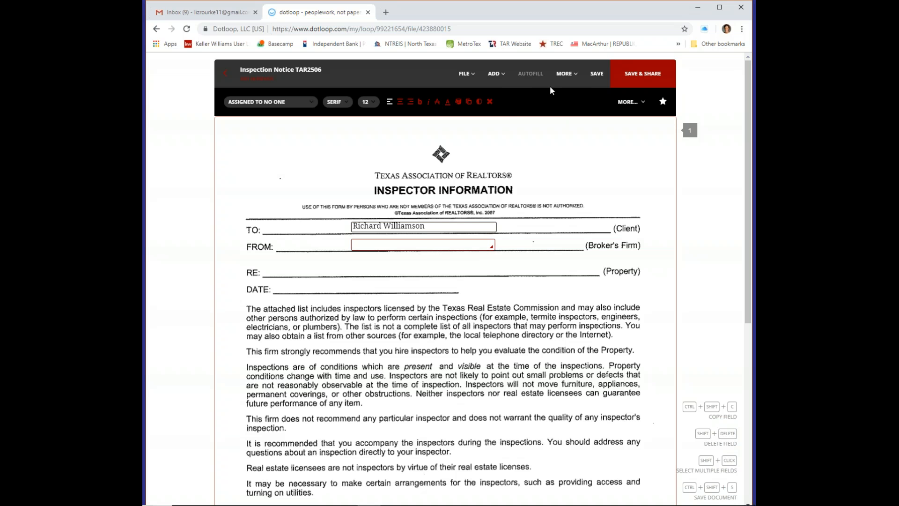
{"action": "left_click", "coordinate": [496, 74]}
{"action": "left_click", "coordinate": [470, 118]}
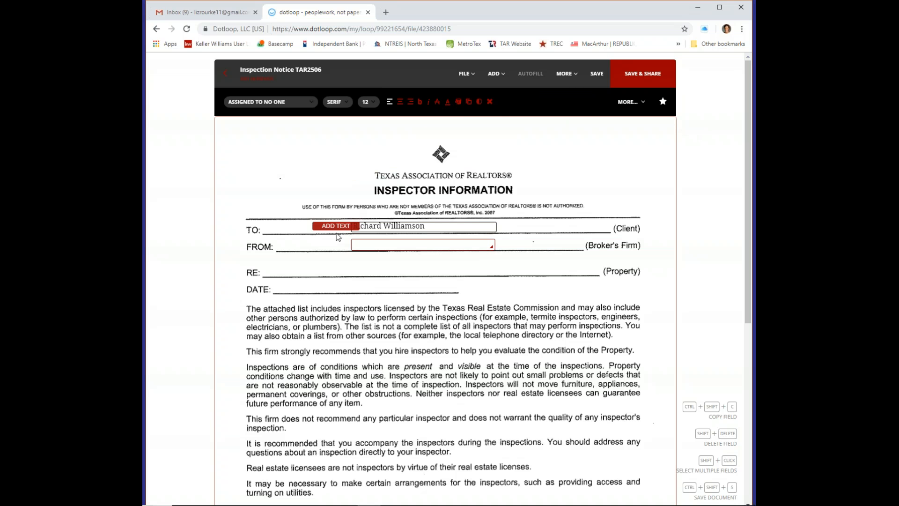
{"action": "left_click", "coordinate": [300, 280]}
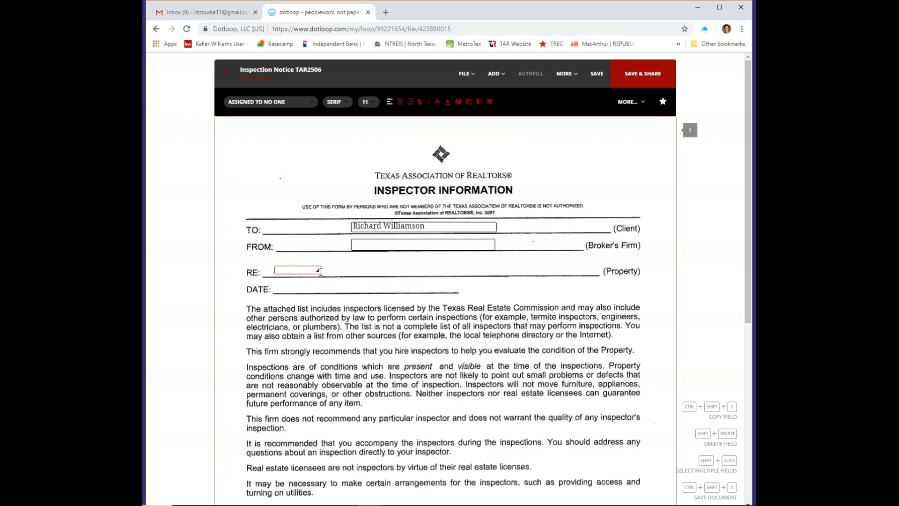
{"action": "left_click_drag", "start_coordinate": [318, 270], "coordinate": [436, 272]}
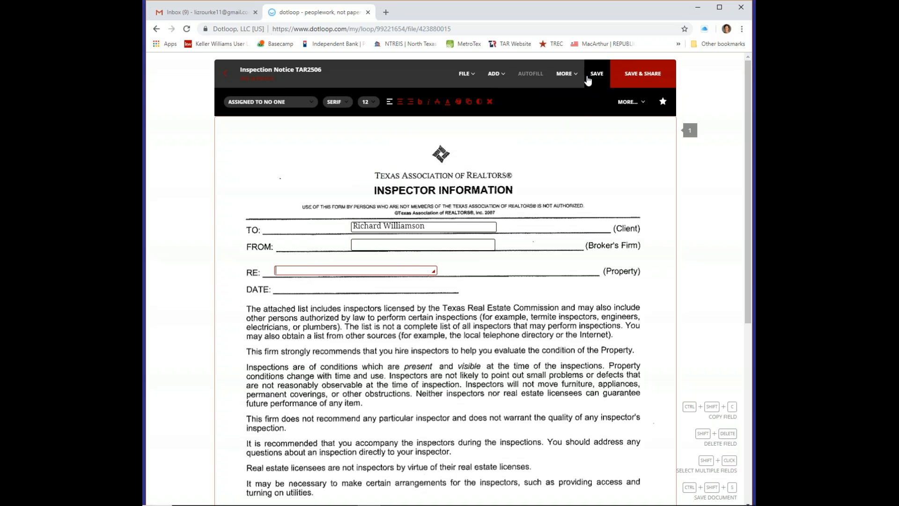
Add a DATE field set to 01/17/2019, save the form, and return to the loop
{"action": "left_click", "coordinate": [496, 73]}
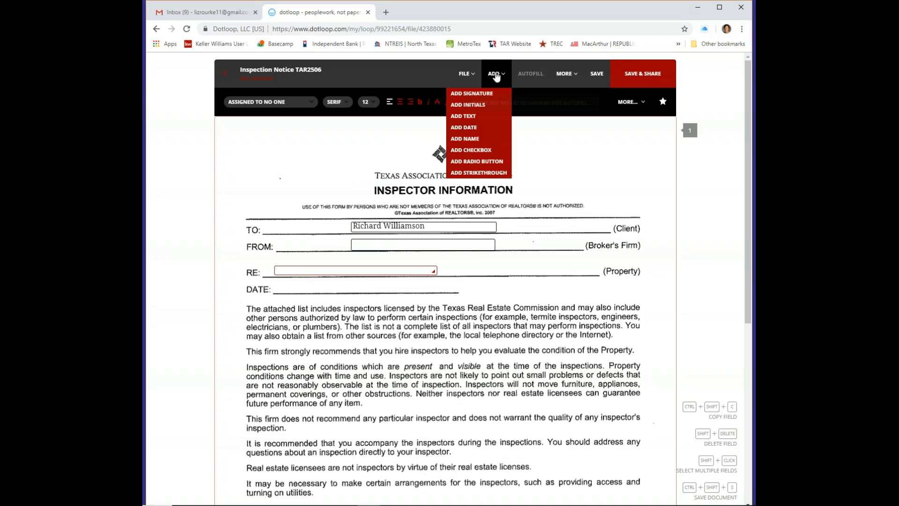
{"action": "left_click", "coordinate": [477, 129]}
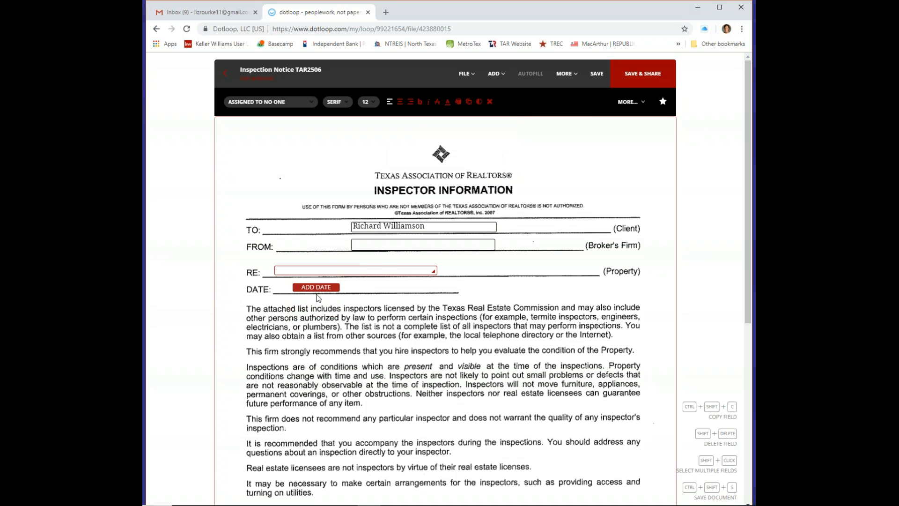
{"action": "left_click", "coordinate": [317, 297]}
{"action": "left_click", "coordinate": [354, 352]}
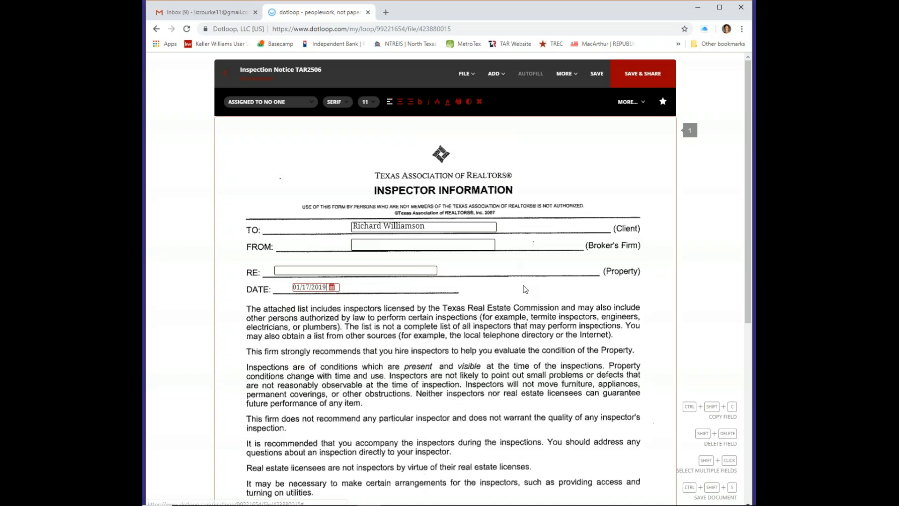
{"action": "left_click", "coordinate": [537, 77]}
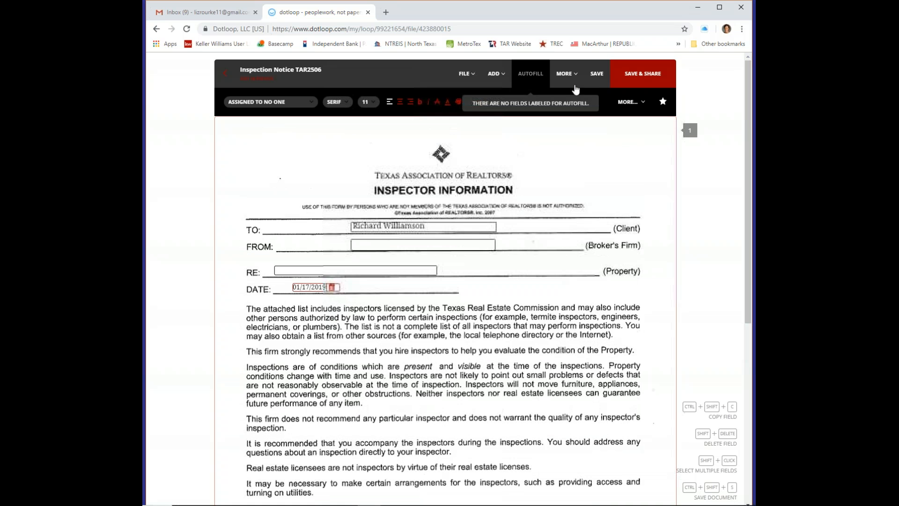
{"action": "left_click", "coordinate": [597, 74]}
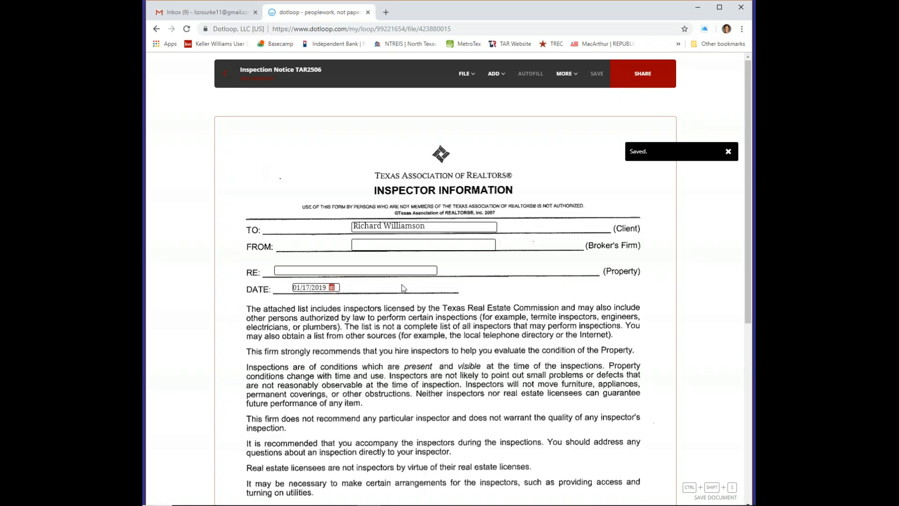
{"action": "scroll", "coordinate": [411, 291], "scroll_direction": "down", "scroll_amount": 2}
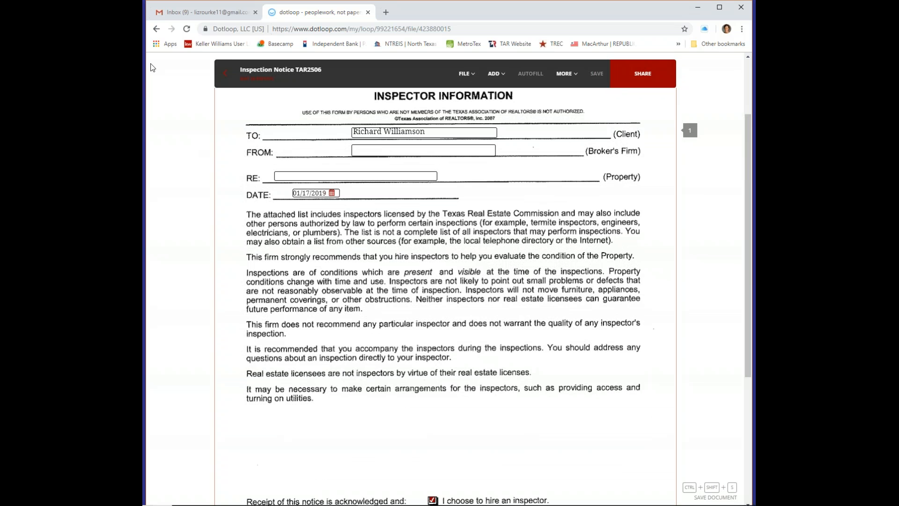
{"action": "left_click", "coordinate": [225, 76]}
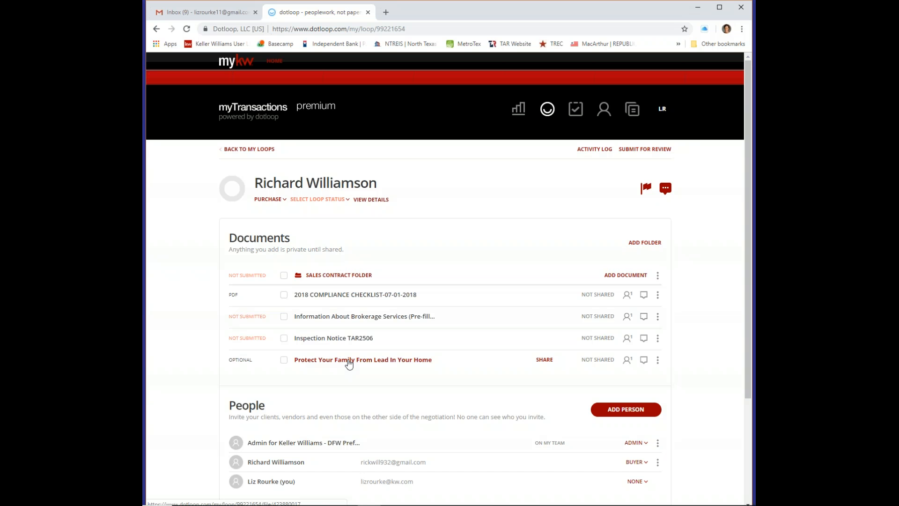
{"action": "left_click", "coordinate": [349, 363]}
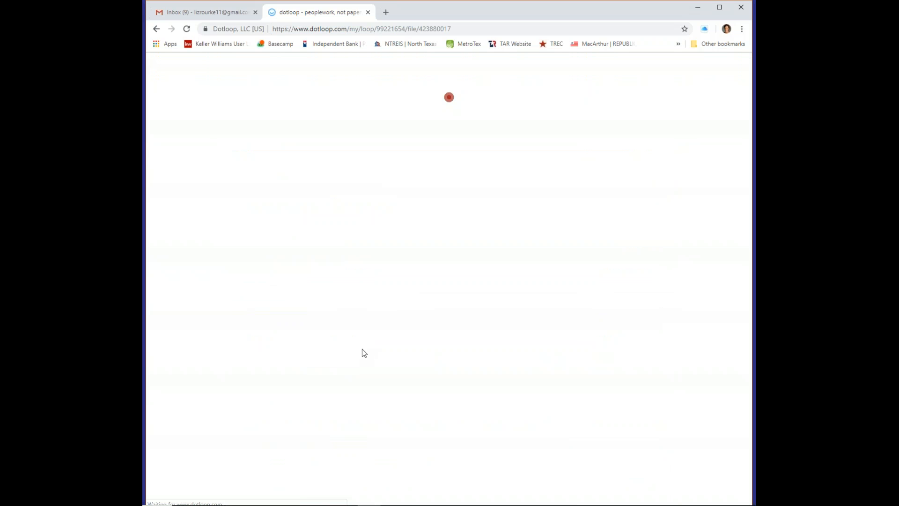
{"action": "scroll", "coordinate": [467, 284], "scroll_direction": "down", "scroll_amount": 20}
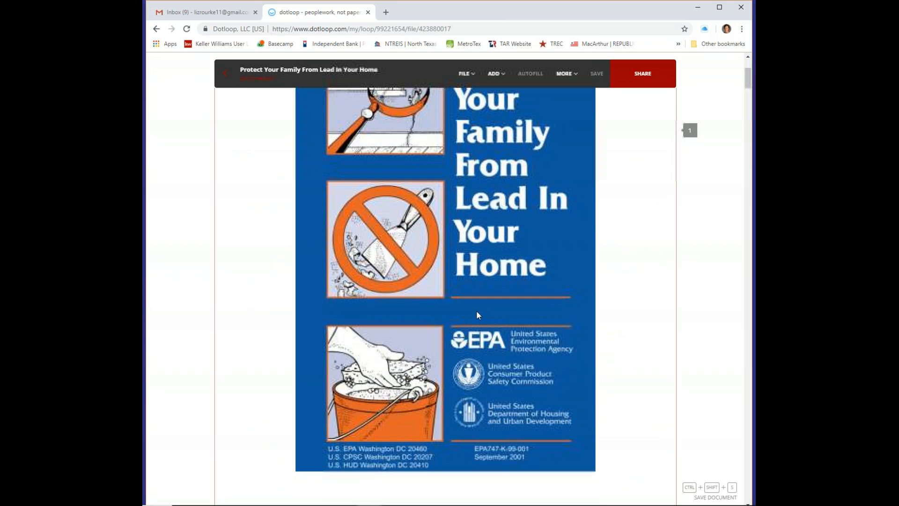
{"action": "scroll", "coordinate": [483, 319], "scroll_direction": "down", "scroll_amount": 15}
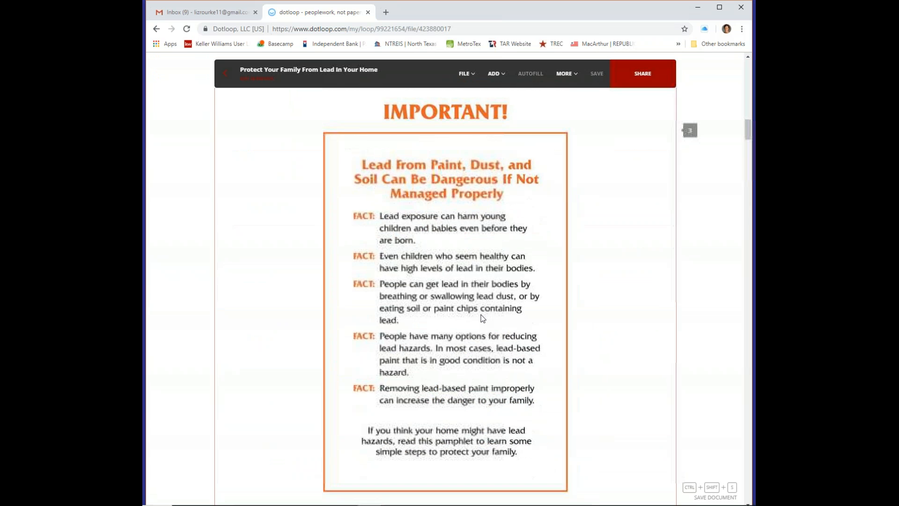
{"action": "left_click", "coordinate": [225, 73]}
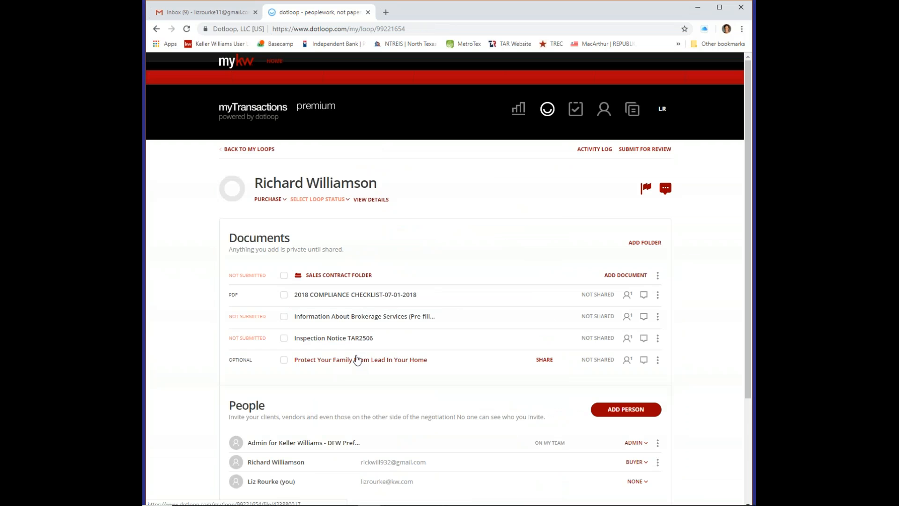
{"action": "scroll", "coordinate": [543, 257], "scroll_direction": "down", "scroll_amount": 2}
{"action": "scroll", "coordinate": [511, 177], "scroll_direction": "down", "scroll_amount": 2}
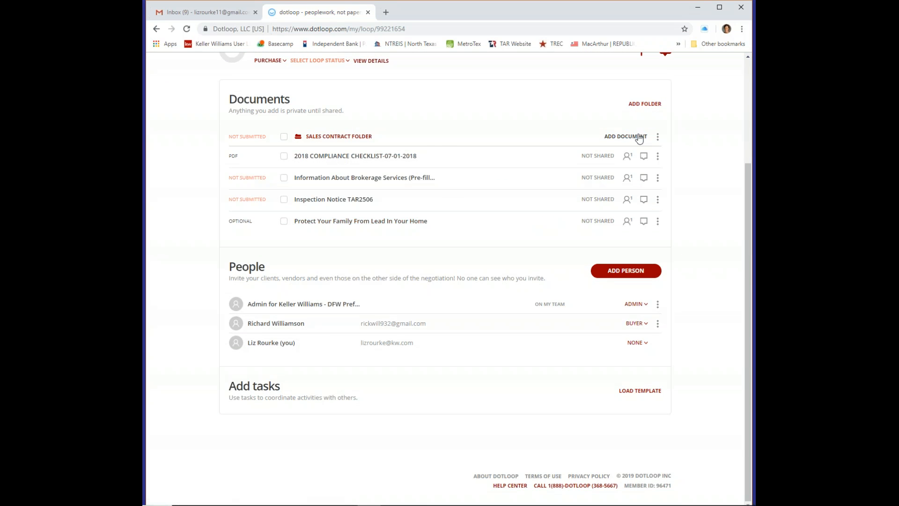
Search templates for 'one to' and copy the One to Four Family Residential Contract (Resale) into the folder
{"action": "left_click", "coordinate": [624, 136]}
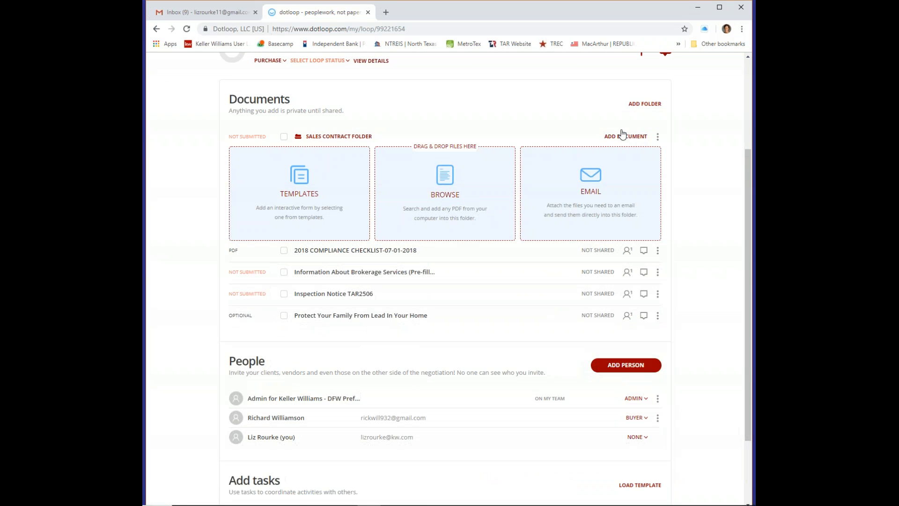
{"action": "left_click", "coordinate": [302, 182]}
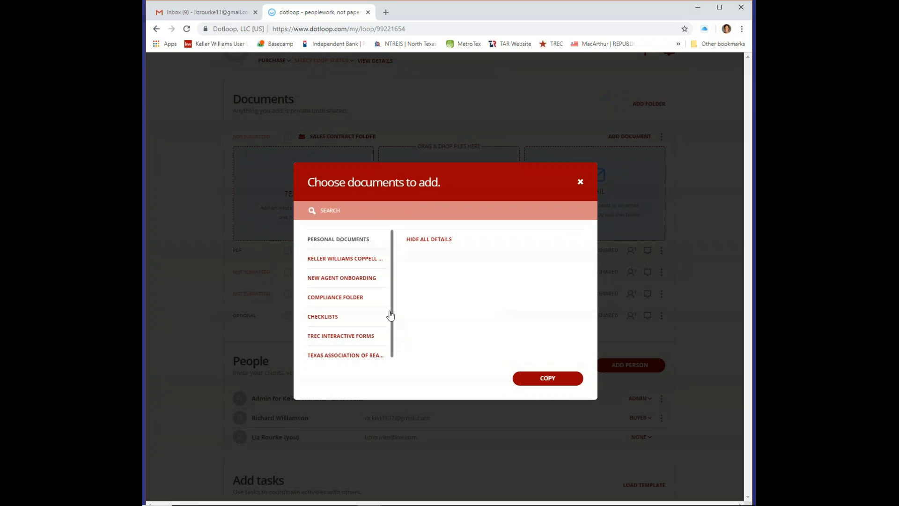
{"action": "scroll", "coordinate": [354, 365], "scroll_direction": "down", "scroll_amount": 1}
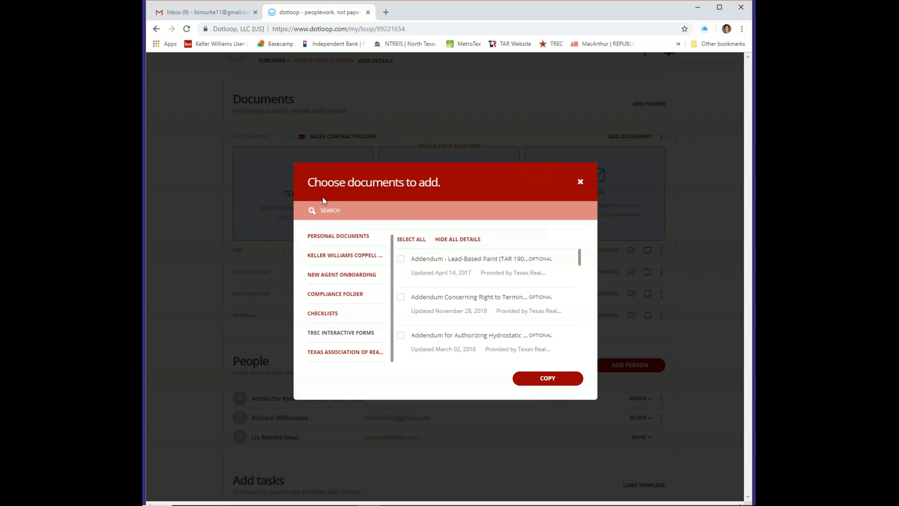
{"action": "left_click", "coordinate": [329, 211]}
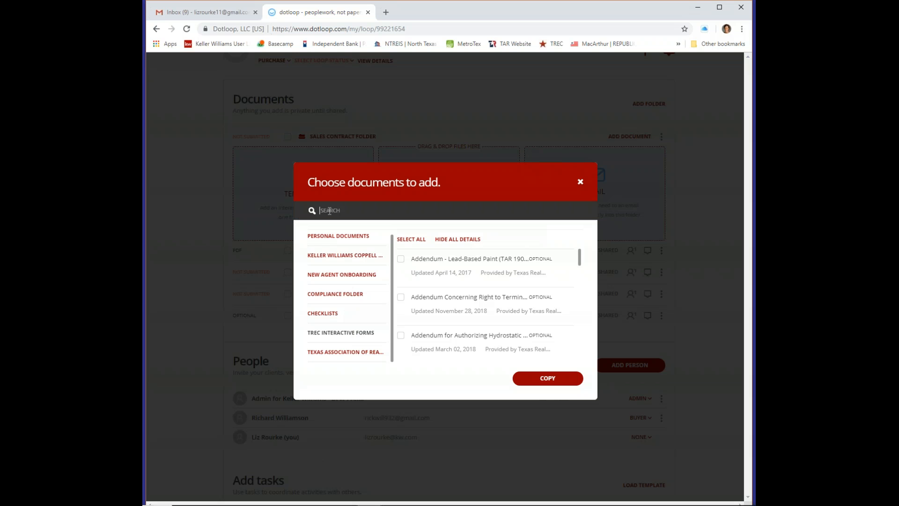
{"action": "type", "text": "one to"}
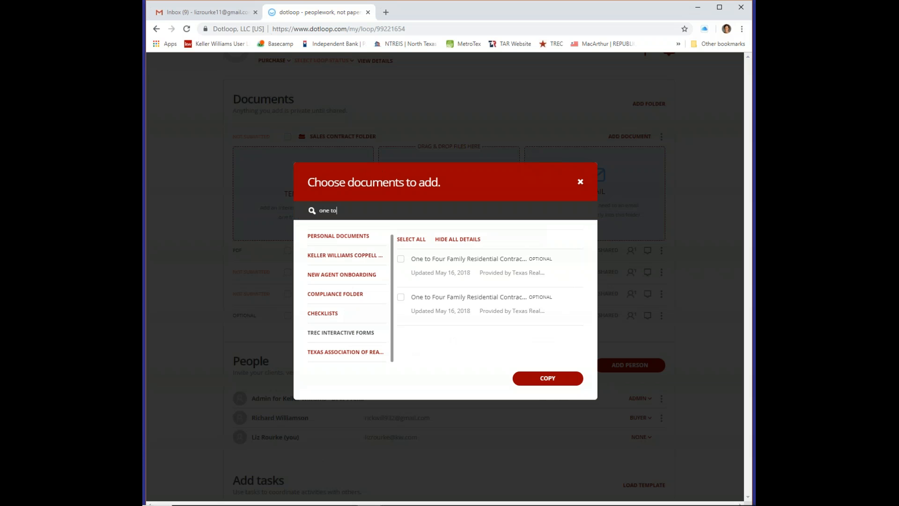
{"action": "left_click", "coordinate": [401, 262]}
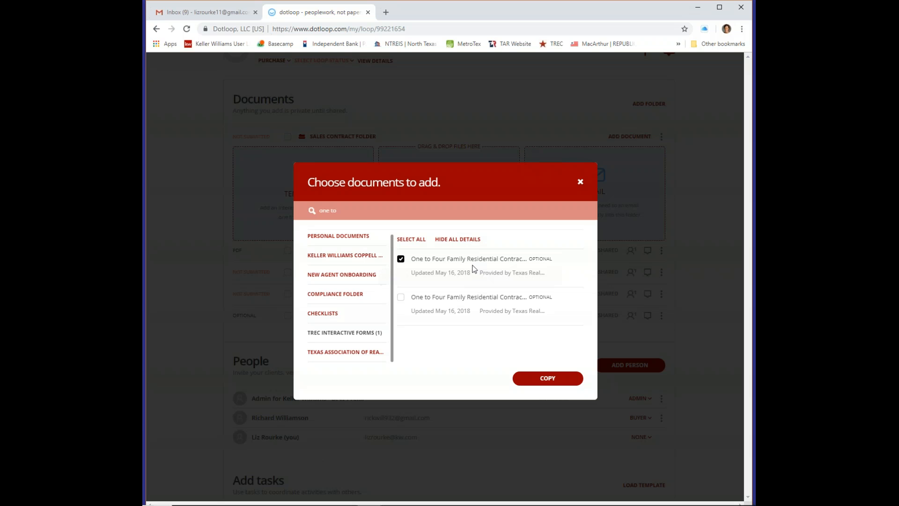
{"action": "left_click", "coordinate": [549, 381]}
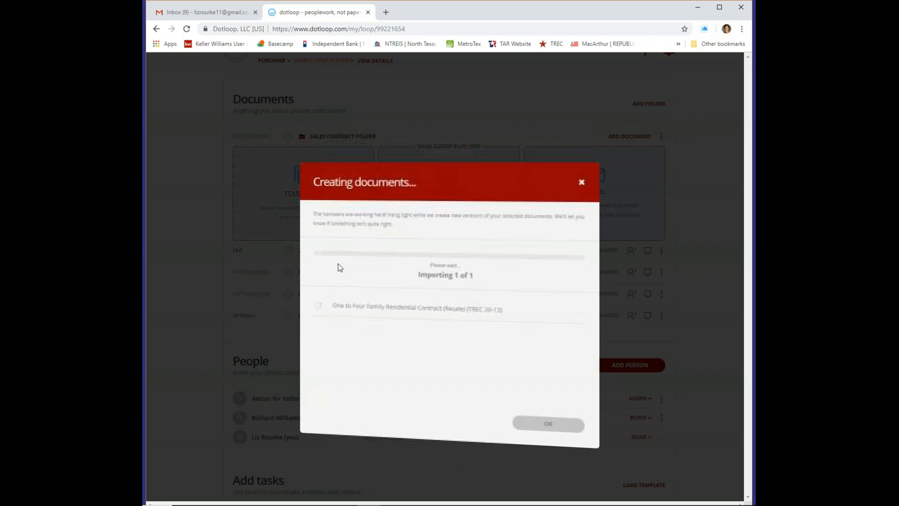
{"action": "left_click", "coordinate": [548, 419]}
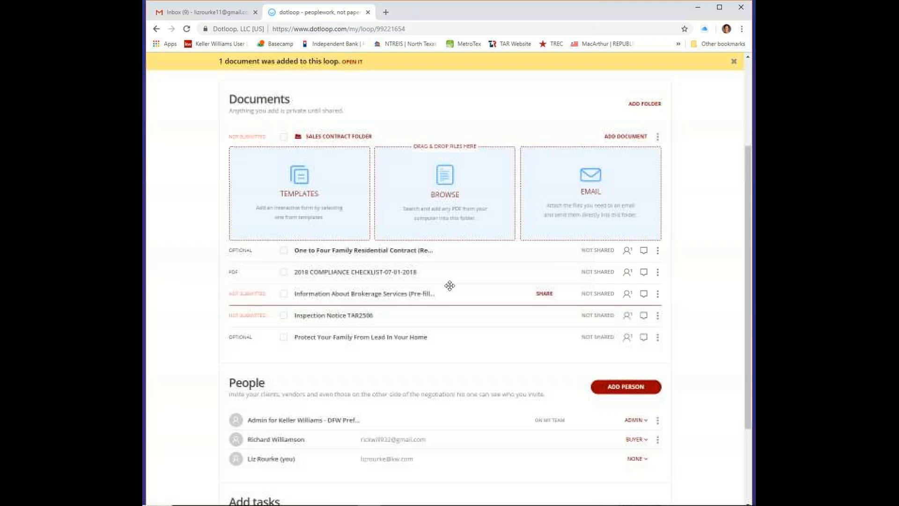
Copy the Third Party Financing Addendum from TREC Interactive Forms into the loop
{"action": "left_click", "coordinate": [307, 219]}
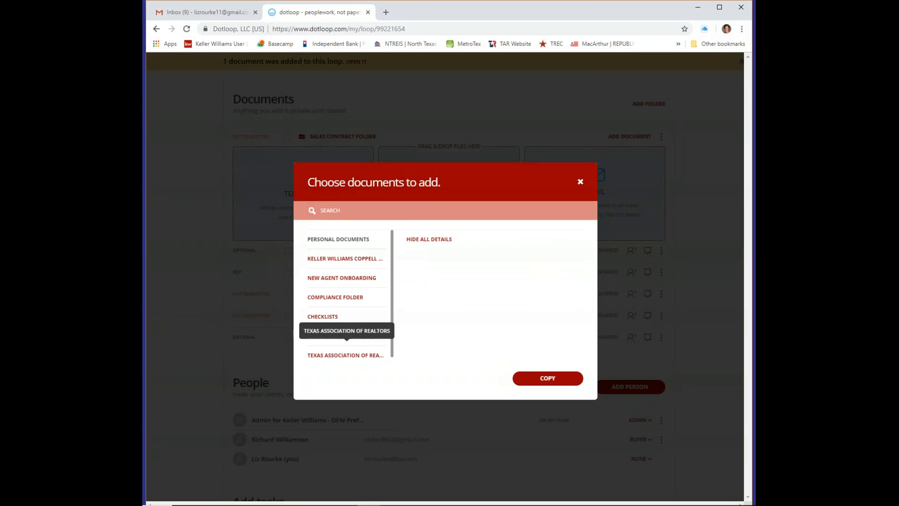
{"action": "left_click", "coordinate": [353, 341]}
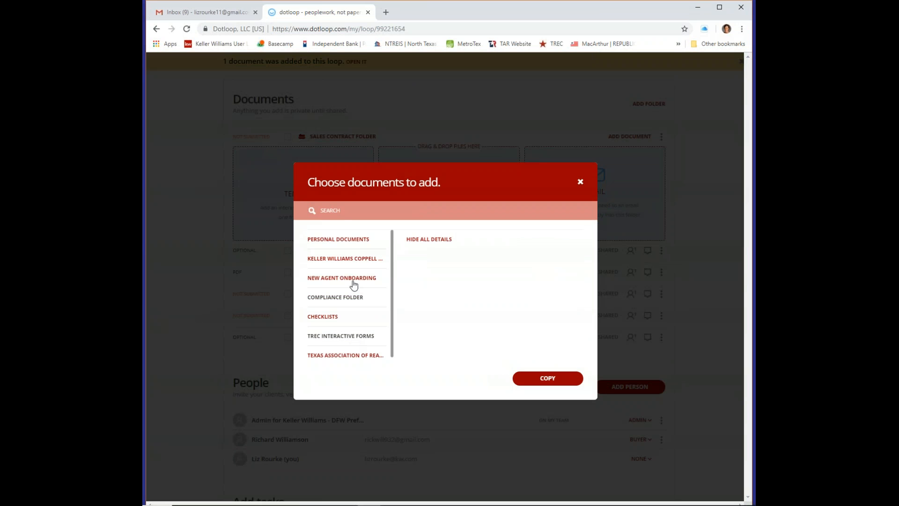
{"action": "left_click", "coordinate": [337, 208]}
{"action": "type", "text": "third party"}
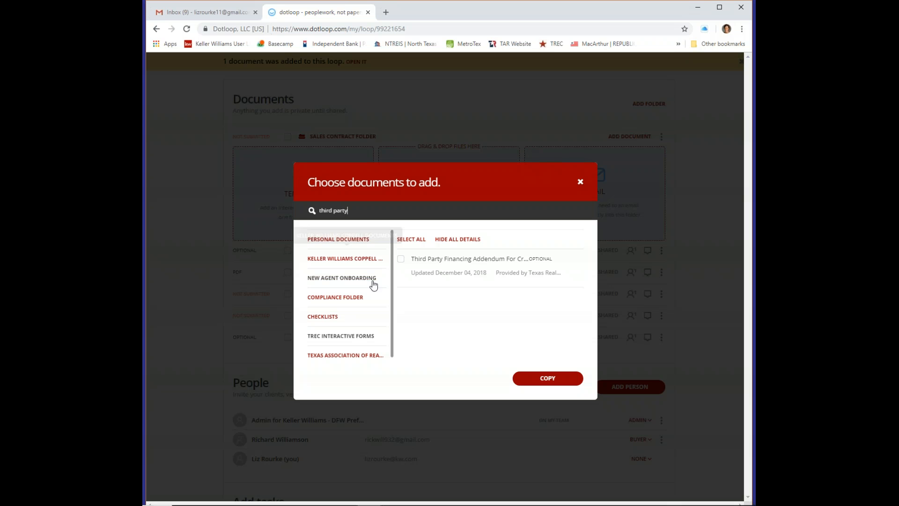
{"action": "left_click", "coordinate": [401, 260]}
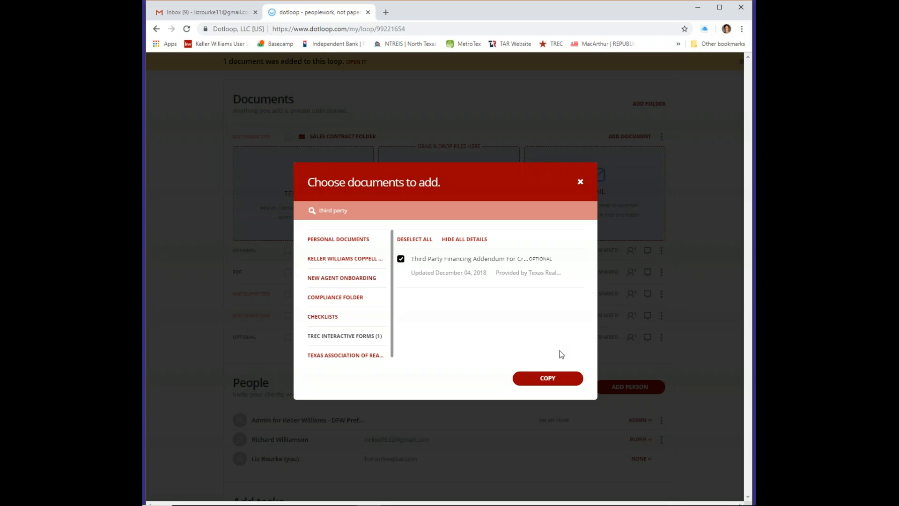
{"action": "left_click", "coordinate": [554, 379]}
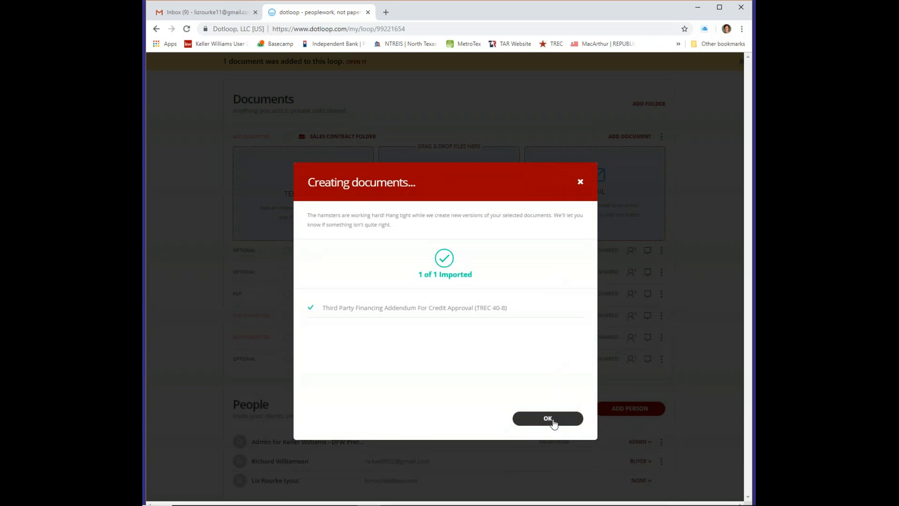
{"action": "left_click", "coordinate": [552, 418]}
Find and copy the TAR 1922 Mandatory Owners Association Membership addendum into the loop
{"action": "left_click", "coordinate": [302, 184]}
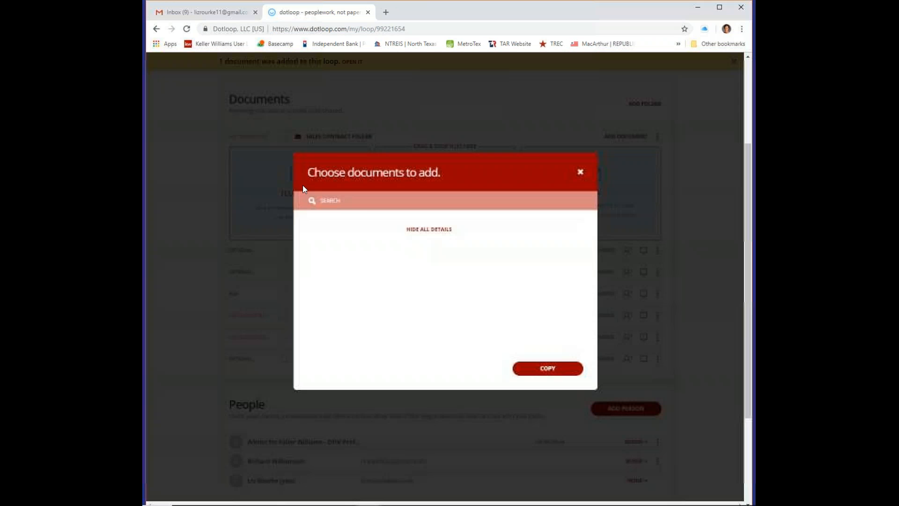
{"action": "left_click", "coordinate": [331, 211]}
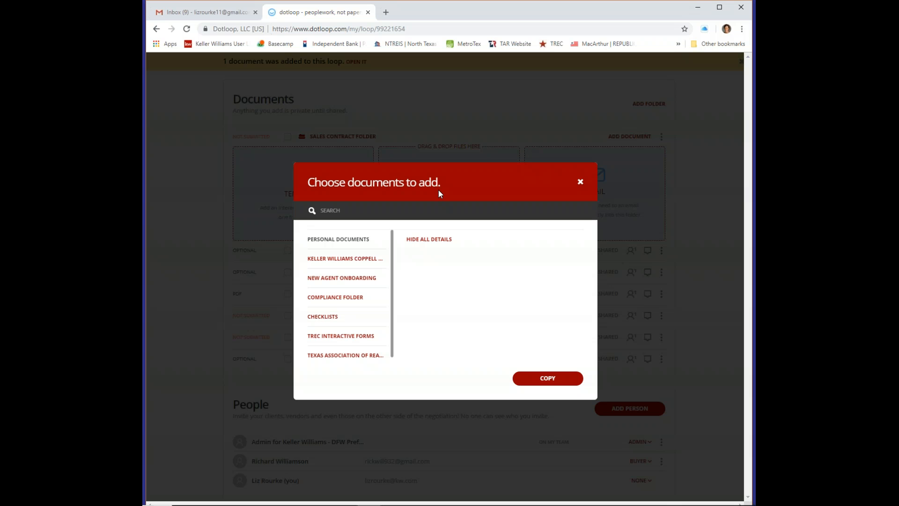
{"action": "type", "text": "property"}
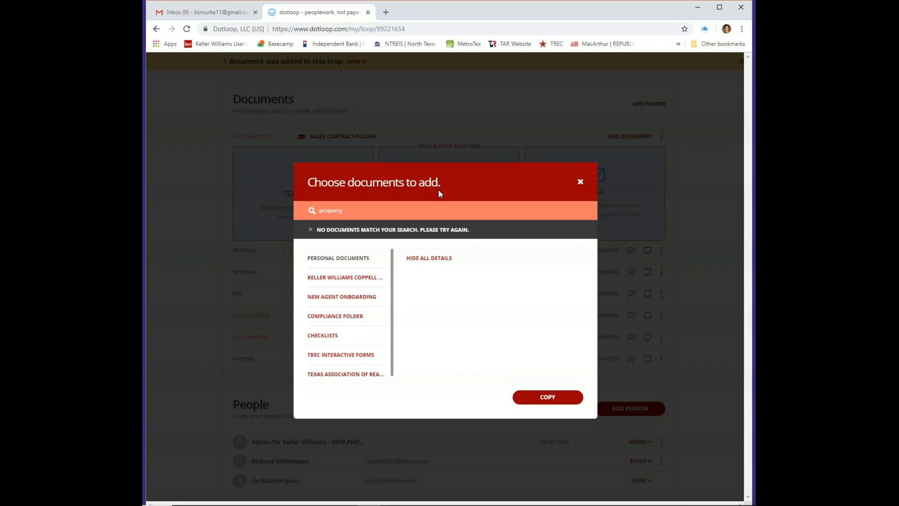
{"action": "key", "text": "BackSpace"}
{"action": "key", "text": "BackSpace"}
{"action": "key", "text": "BackSpace"}
{"action": "key", "text": "BackSpace"}
{"action": "key", "text": "BackSpace"}
{"action": "key", "text": "BackSpace"}
{"action": "key", "text": "BackSpace"}
{"action": "key", "text": "BackSpace"}
{"action": "type", "text": "manda"}
{"action": "key", "text": "BackSpace"}
{"action": "type", "text": "ry"}
{"action": "key", "text": "ctrl+a"}
{"action": "left_click", "coordinate": [347, 374]}
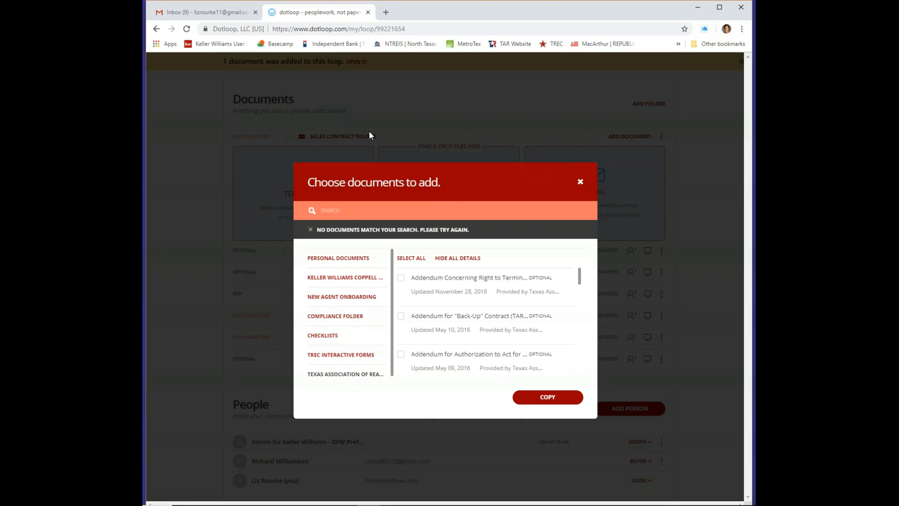
{"action": "type", "text": "mandatoy"}
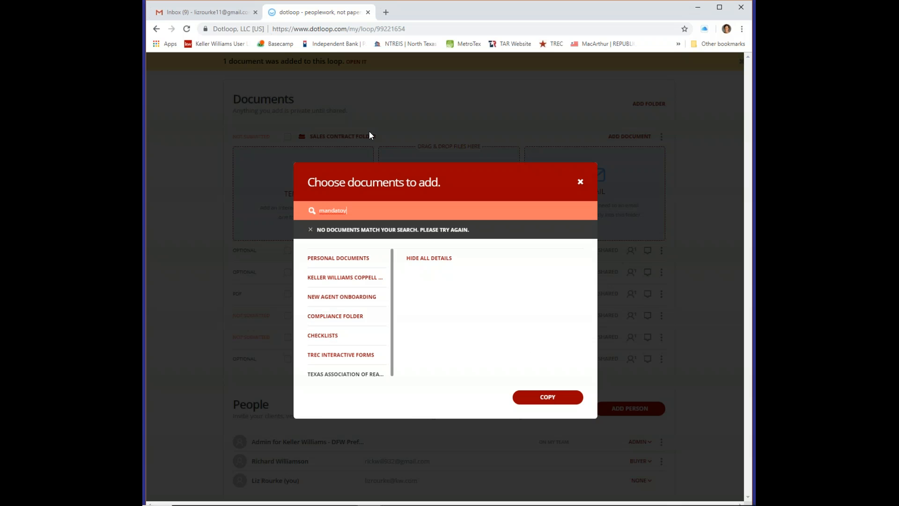
{"action": "key", "text": "BackSpace"}
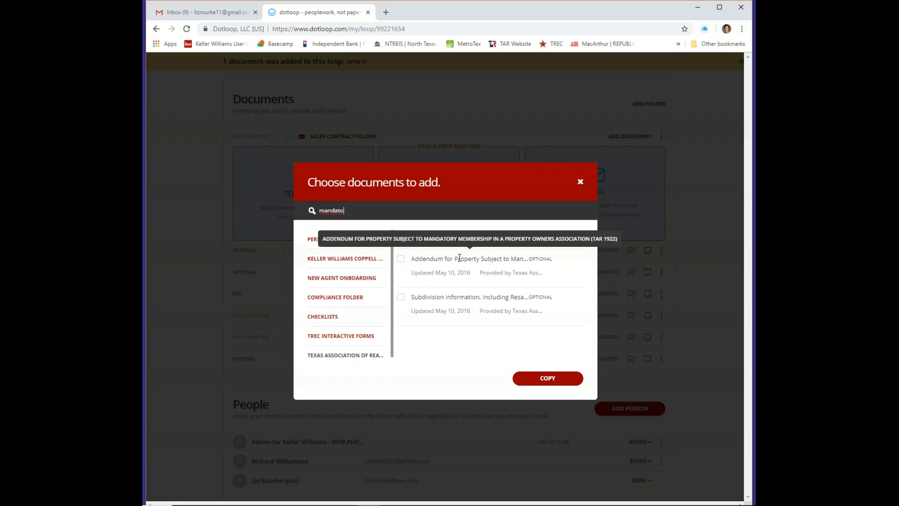
{"action": "left_click", "coordinate": [401, 258]}
{"action": "left_click", "coordinate": [554, 381]}
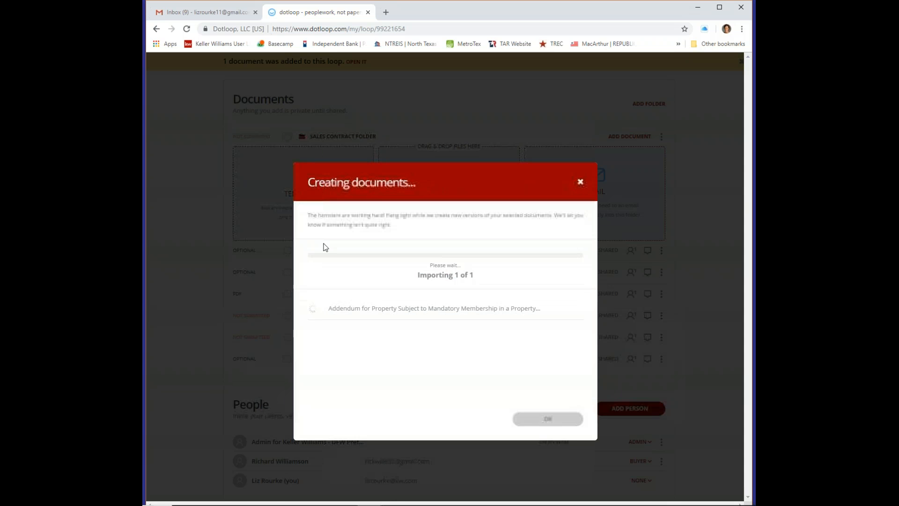
{"action": "left_click", "coordinate": [550, 418]}
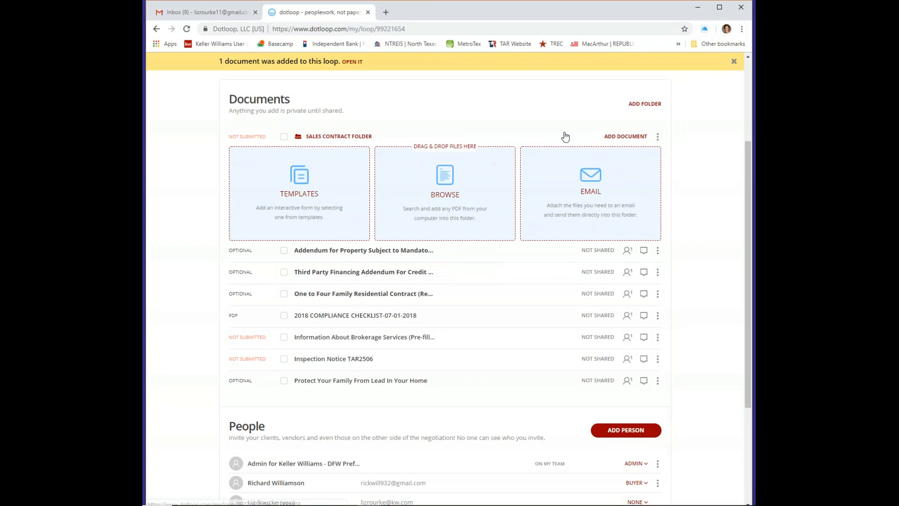
Drag the One to Four Family contract first and the financing addendum second, then Open All
{"action": "left_click", "coordinate": [610, 136]}
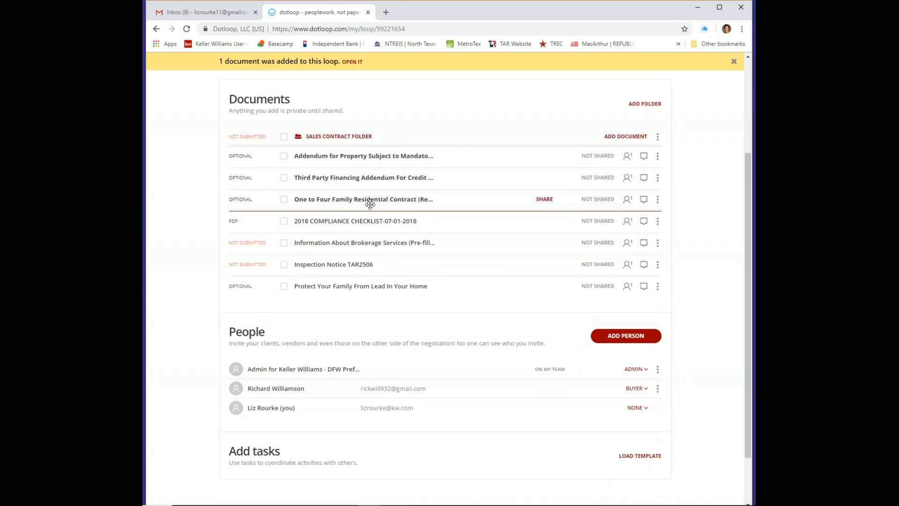
{"action": "left_click_drag", "start_coordinate": [370, 208], "coordinate": [358, 151]}
{"action": "left_click_drag", "start_coordinate": [367, 201], "coordinate": [361, 177]}
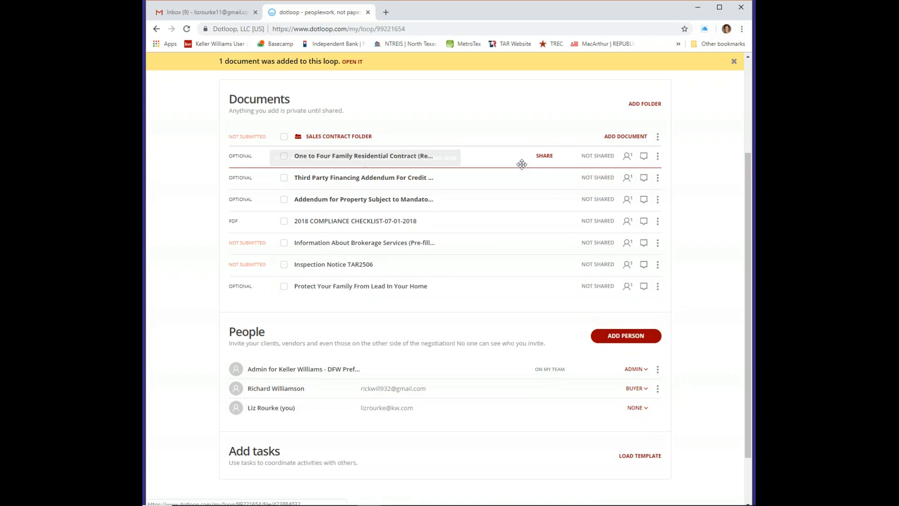
{"action": "left_click", "coordinate": [658, 137]}
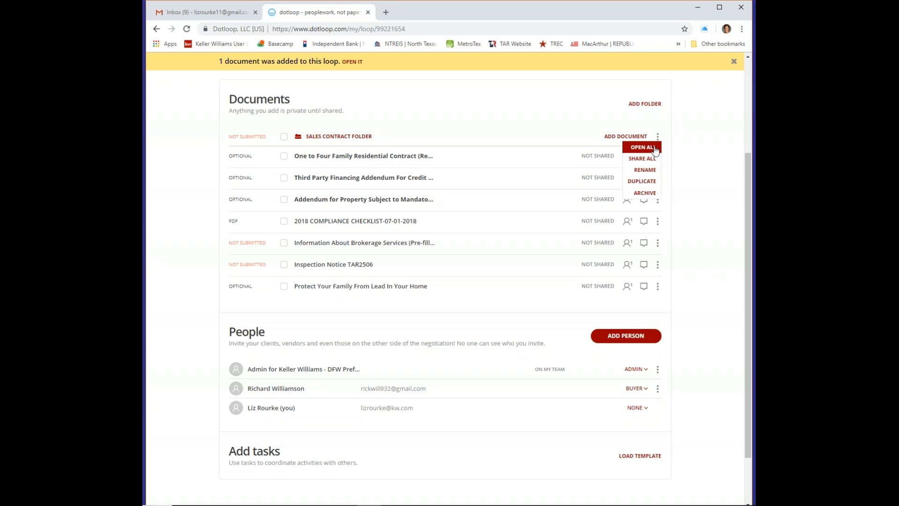
{"action": "left_click", "coordinate": [654, 148]}
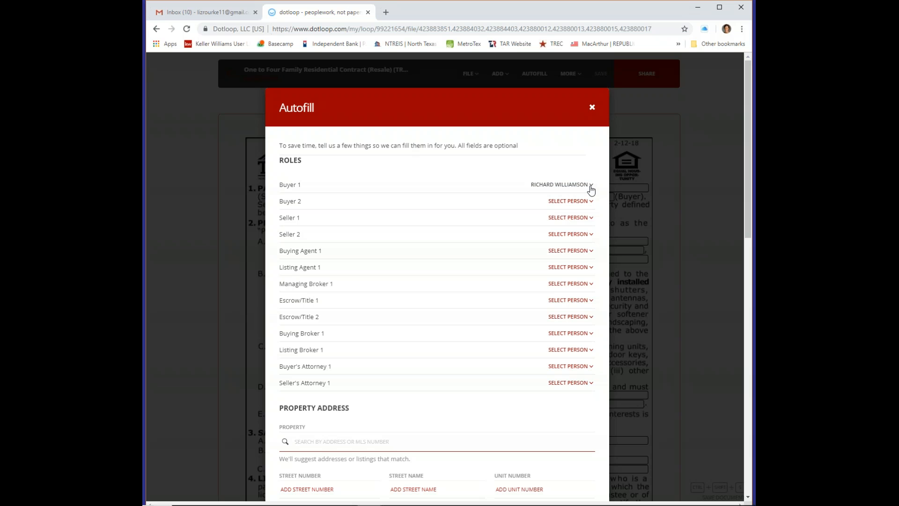
Make the agent Buying Agent 1 and Keller Williams - DFW Preferred Buying Broker 1; begin adding a Listing Agent
{"action": "left_click", "coordinate": [581, 252]}
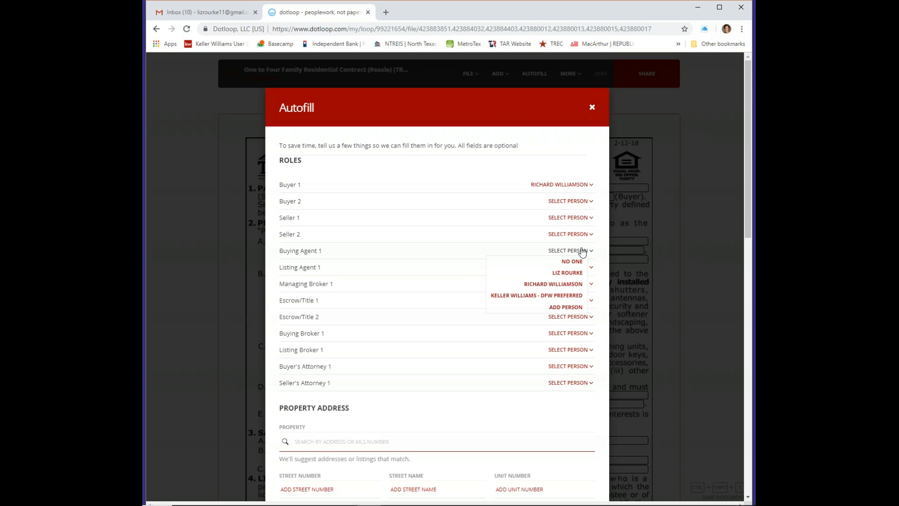
{"action": "left_click", "coordinate": [565, 273]}
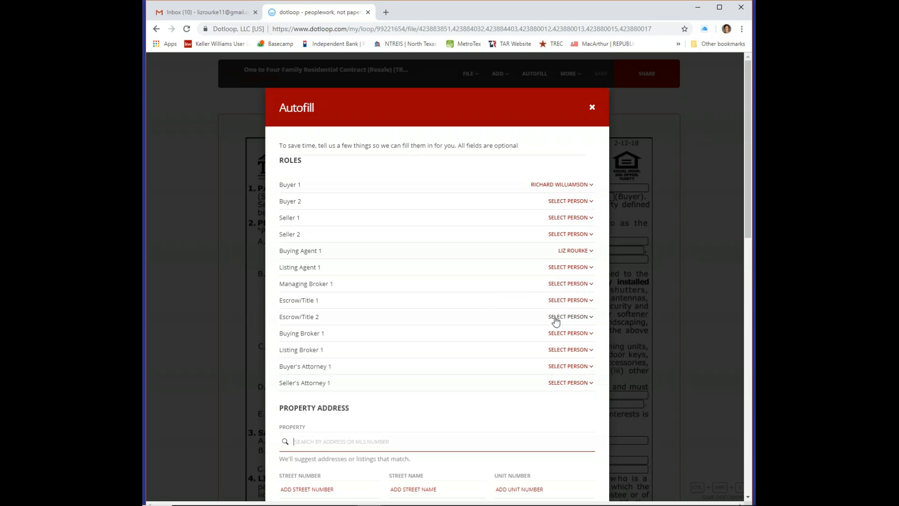
{"action": "left_click", "coordinate": [575, 333]}
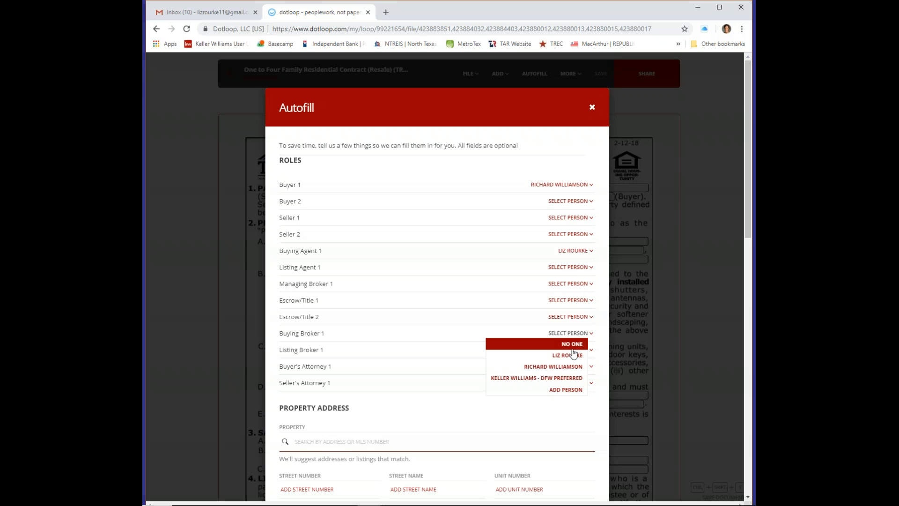
{"action": "left_click", "coordinate": [575, 378]}
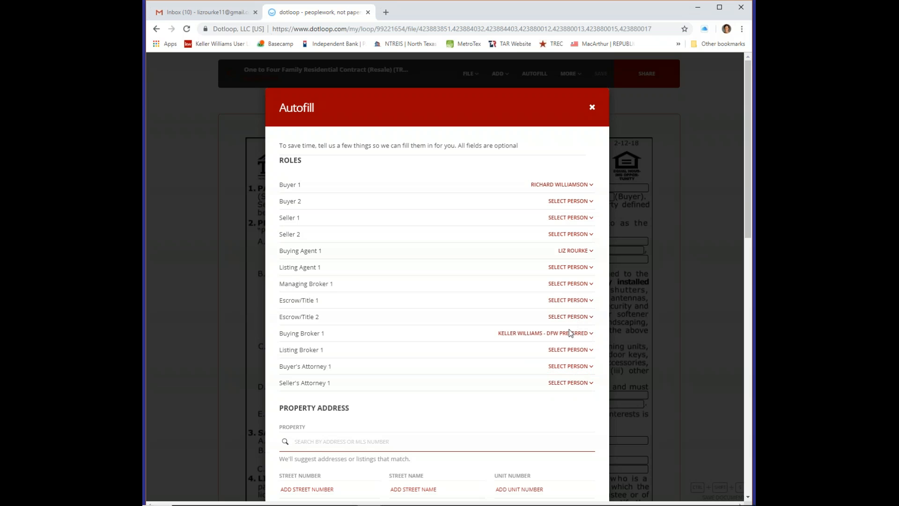
{"action": "left_click", "coordinate": [579, 268]}
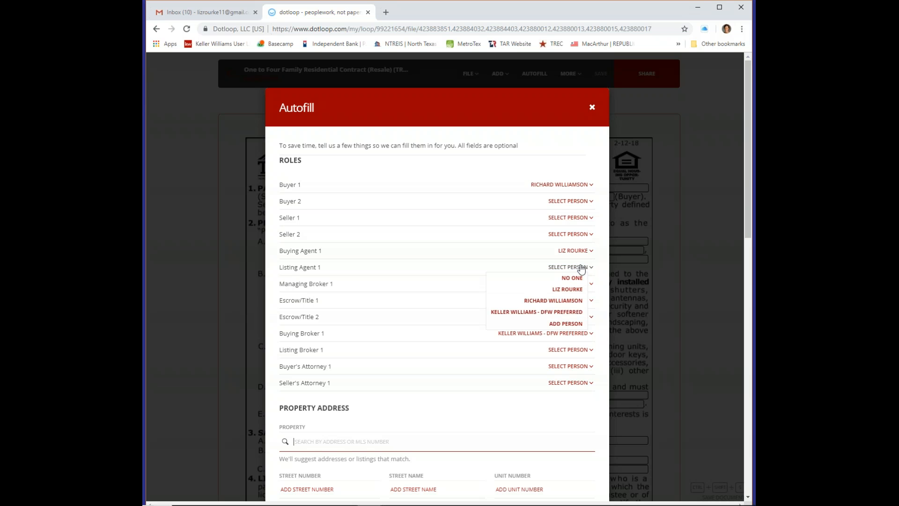
{"action": "left_click", "coordinate": [575, 325]}
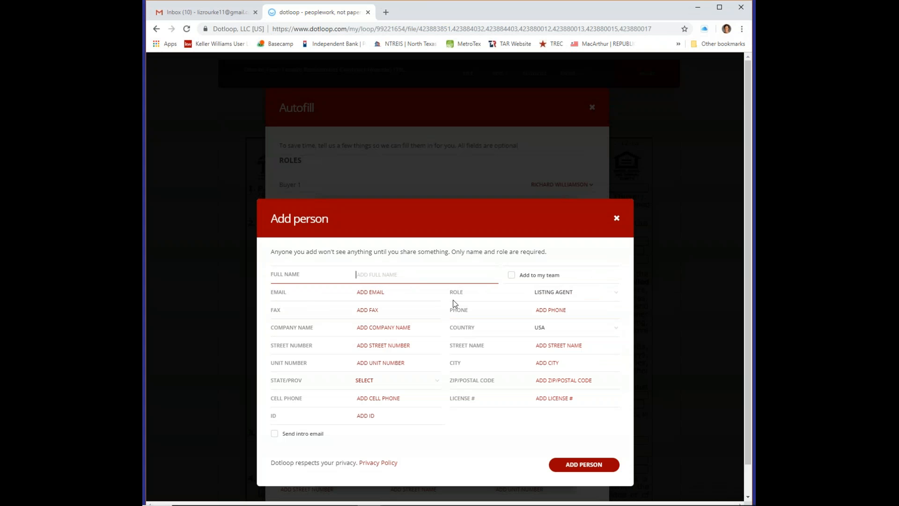
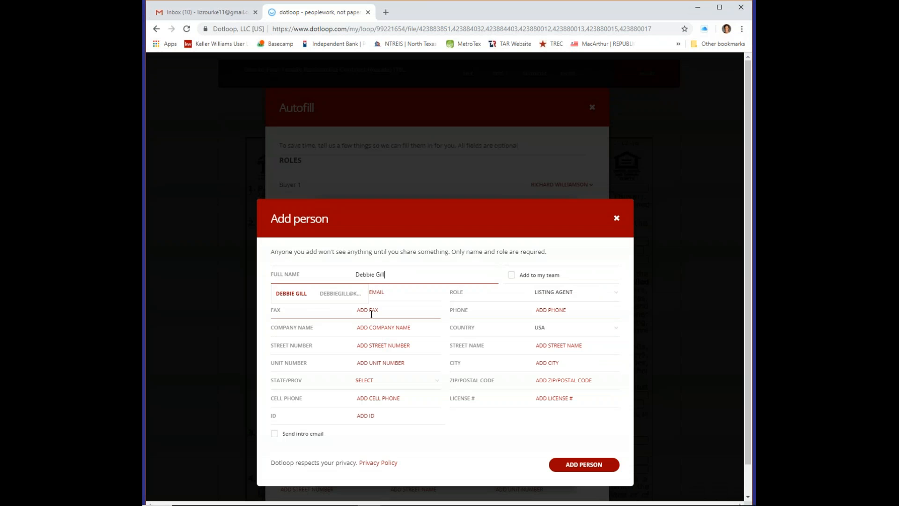
Enter the listing agent's name, fill her e-mail from the saved contact, and add her
{"action": "left_click", "coordinate": [343, 295]}
{"action": "left_click", "coordinate": [400, 300]}
{"action": "left_click", "coordinate": [440, 277]}
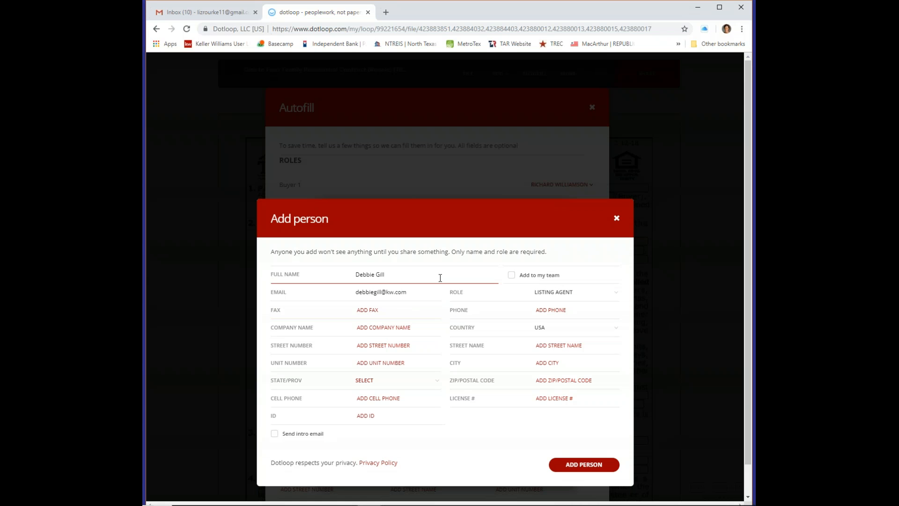
{"action": "left_click", "coordinate": [592, 287]}
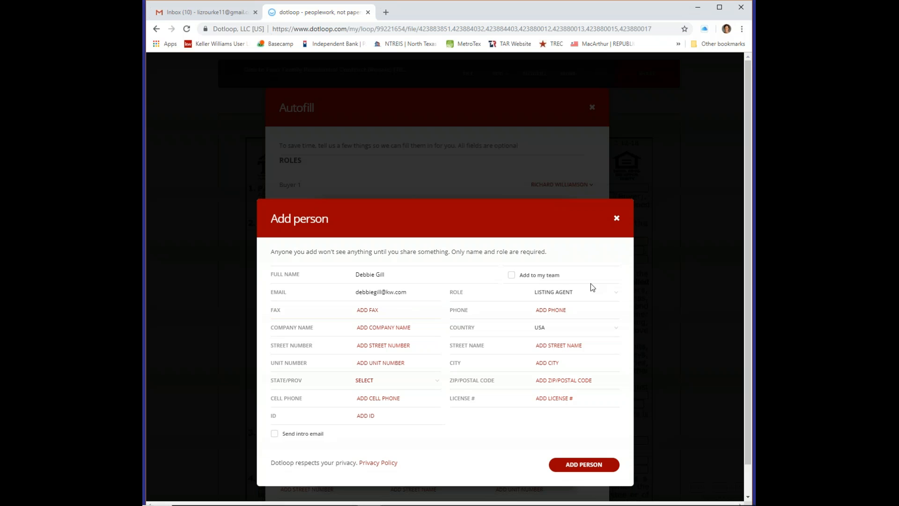
{"action": "left_click", "coordinate": [592, 467]}
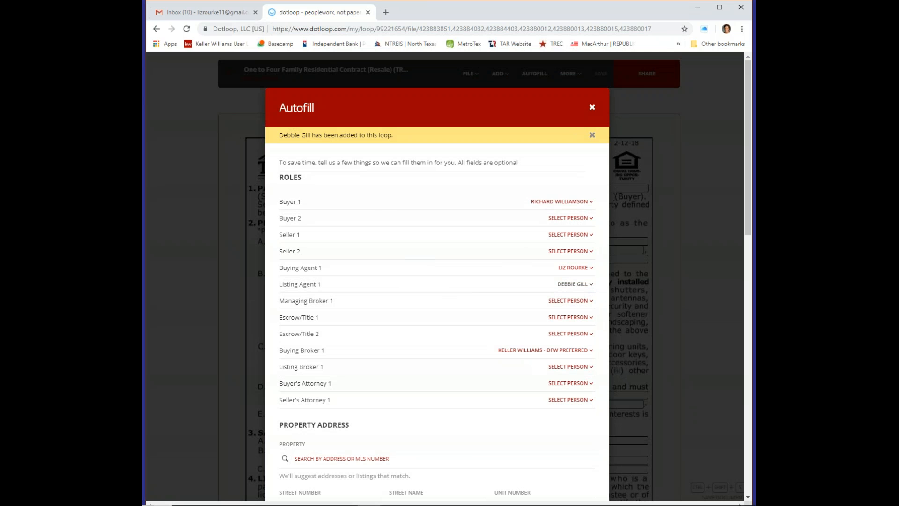
{"action": "scroll", "coordinate": [484, 291], "scroll_direction": "down", "scroll_amount": 6}
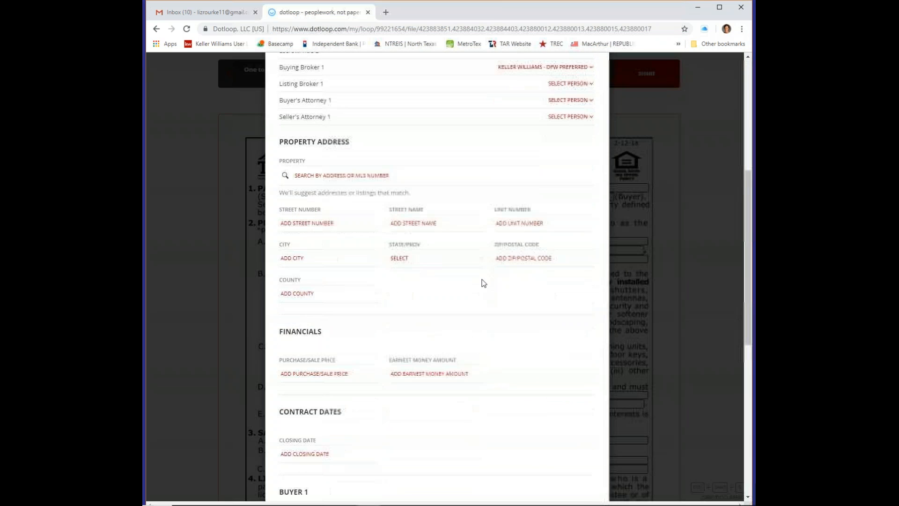
Fill the property's street number and street name, starting from the saved address
{"action": "left_click", "coordinate": [306, 223]}
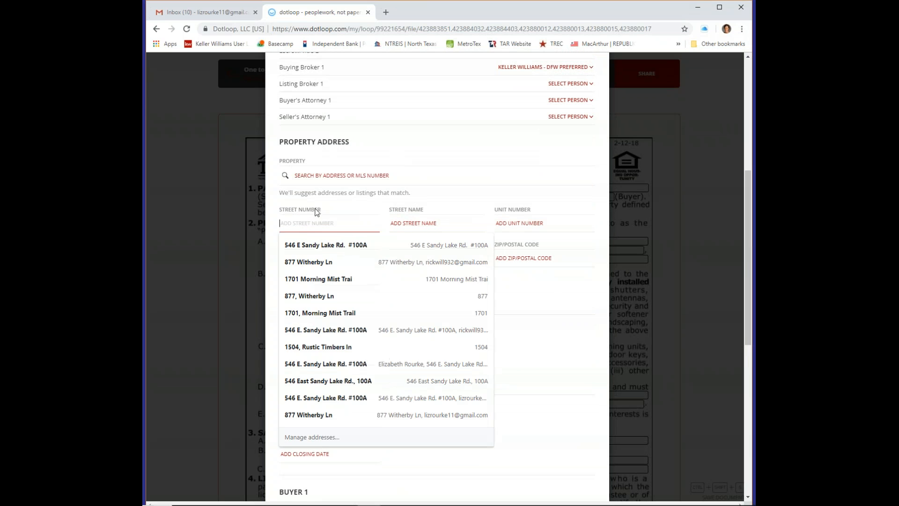
{"action": "left_click", "coordinate": [328, 283]}
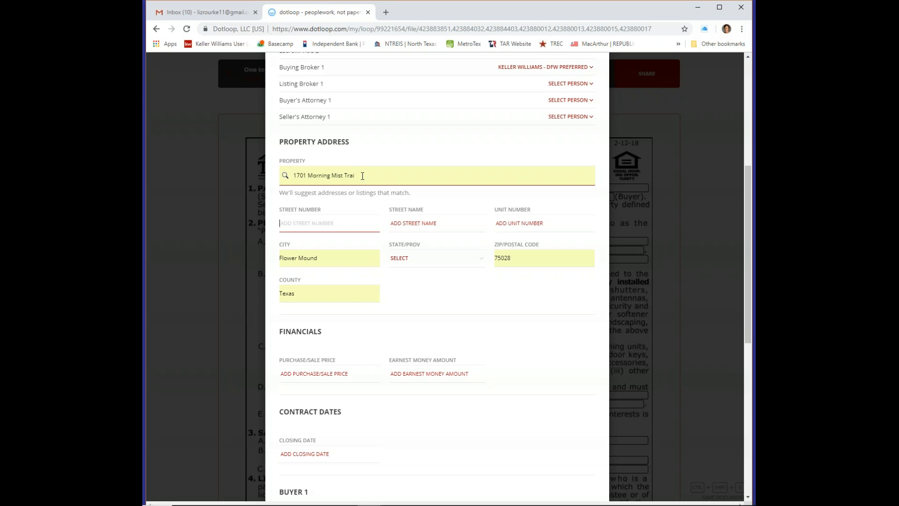
{"action": "left_click", "coordinate": [311, 223]}
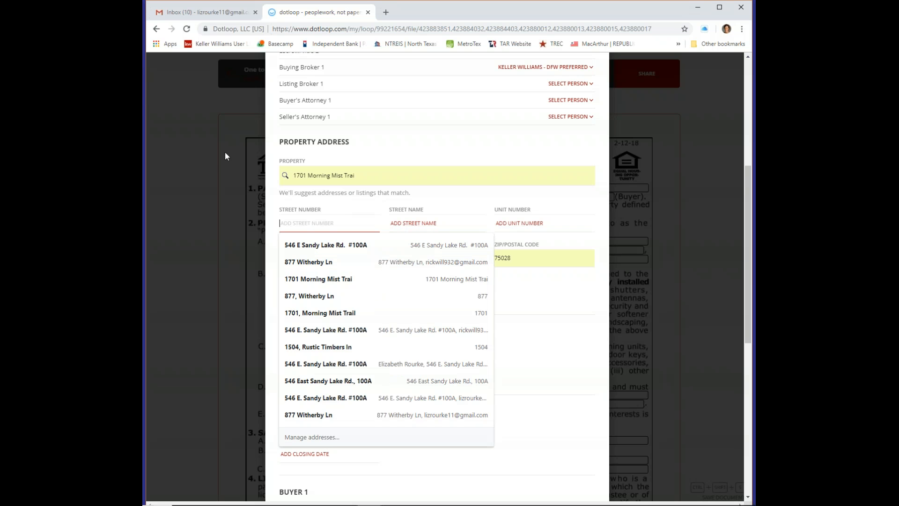
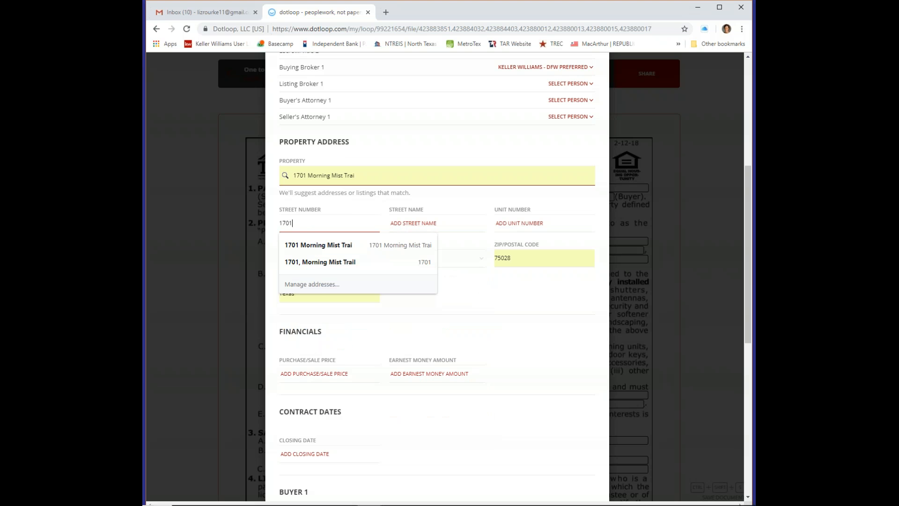
{"action": "key", "text": "Tab"}
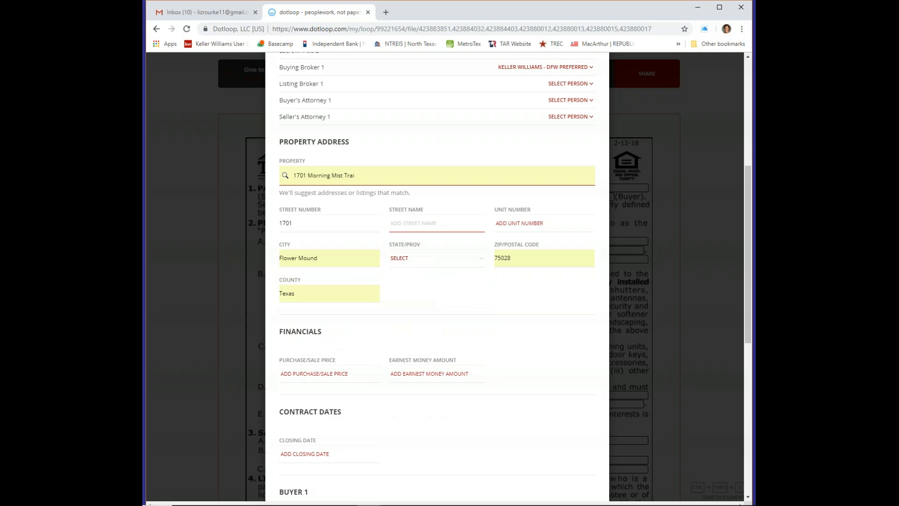
{"action": "key", "text": "Tab"}
Set the property's state to TX and its county to Denton
{"action": "key", "text": "Tab"}
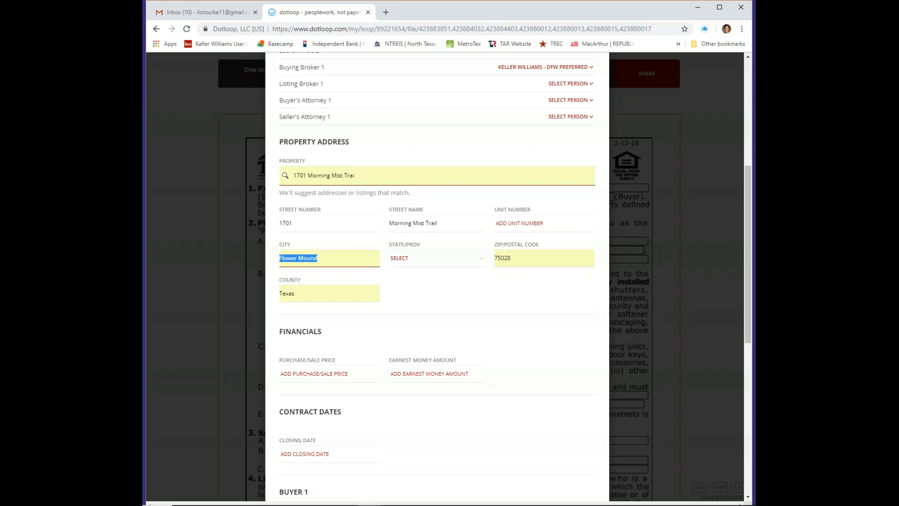
{"action": "key", "text": "Tab"}
{"action": "type", "text": "tx"}
{"action": "key", "text": "Tab"}
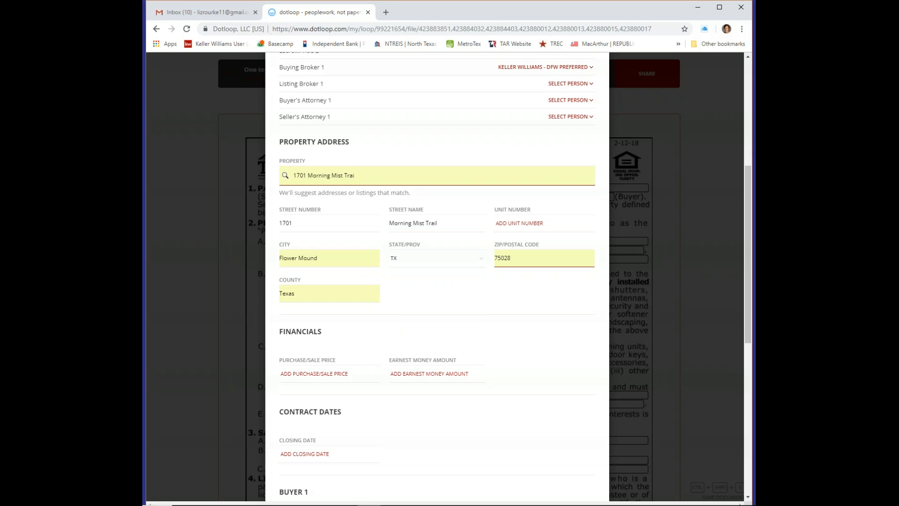
{"action": "key", "text": "Tab"}
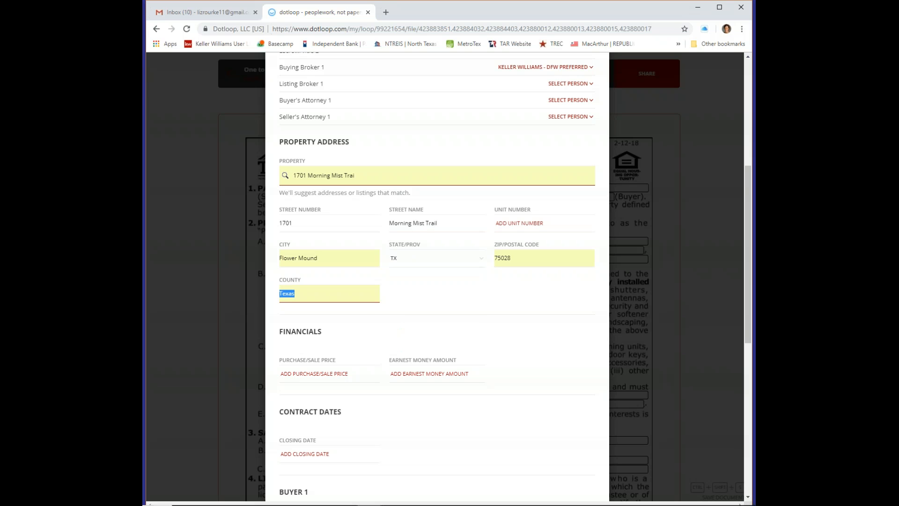
{"action": "type", "text": "Denton"}
{"action": "key", "text": "Tab"}
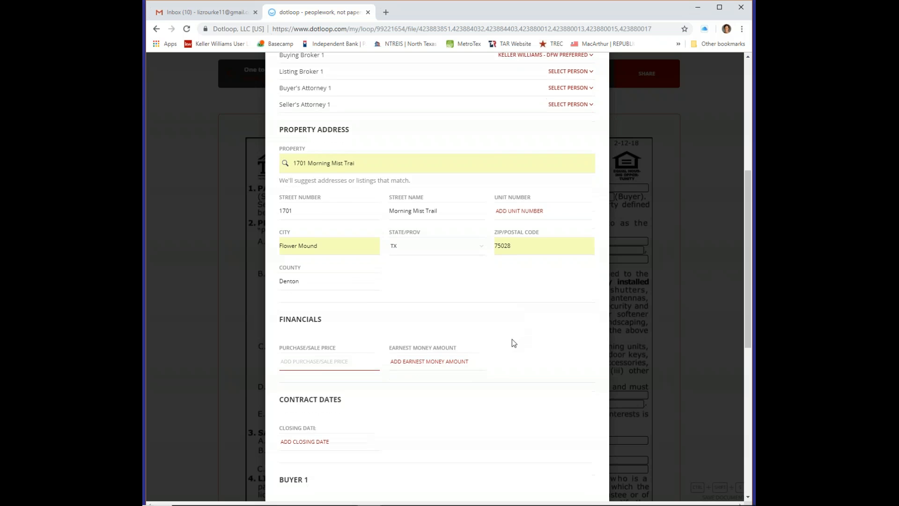
{"action": "scroll", "coordinate": [512, 339], "scroll_direction": "down", "scroll_amount": 3}
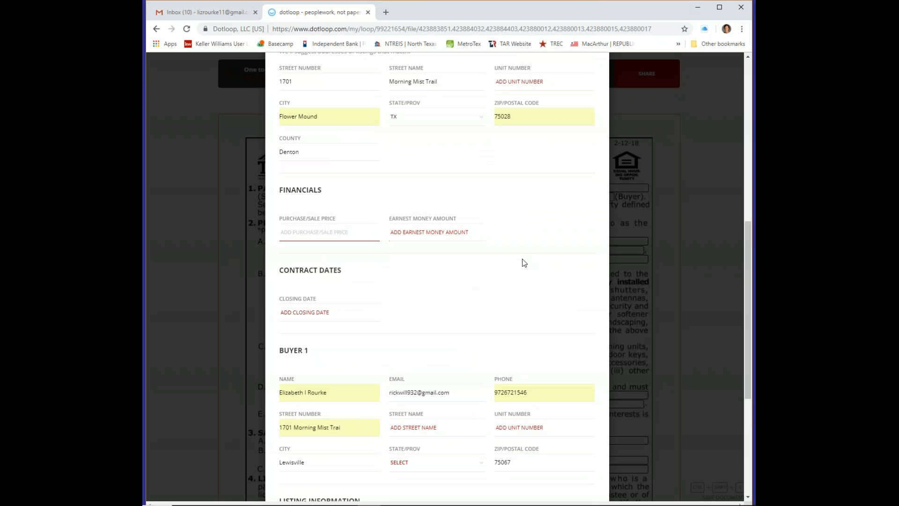
Set the Closing Date to 02/27/2019
{"action": "scroll", "coordinate": [505, 273], "scroll_direction": "down", "scroll_amount": 2}
{"action": "left_click", "coordinate": [316, 218]}
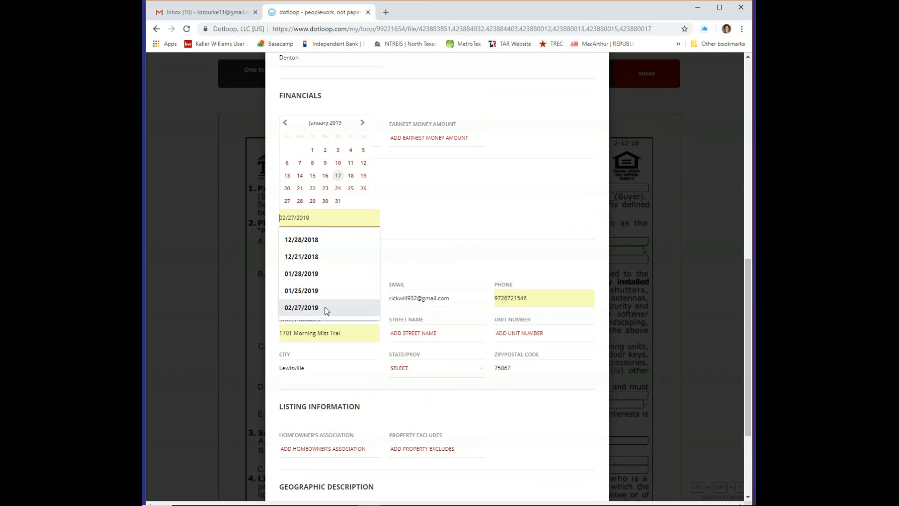
{"action": "left_click", "coordinate": [326, 308]}
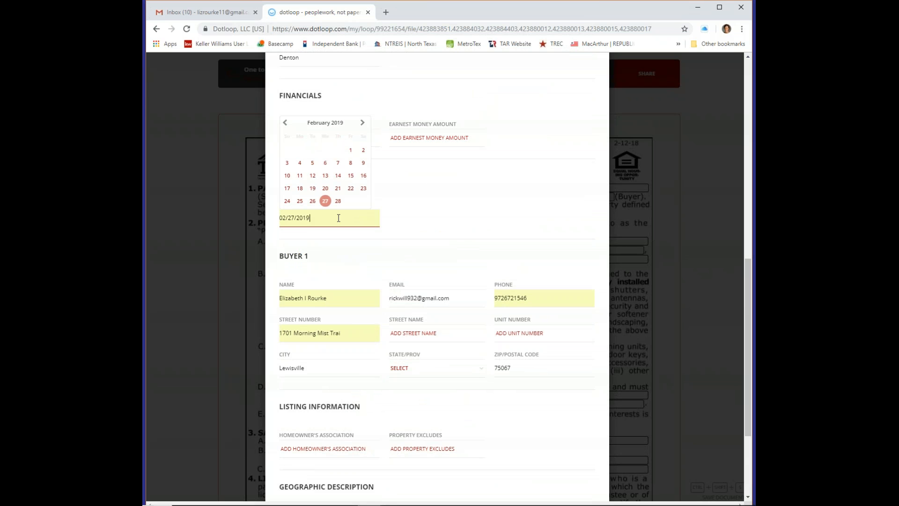
{"action": "left_click", "coordinate": [471, 214]}
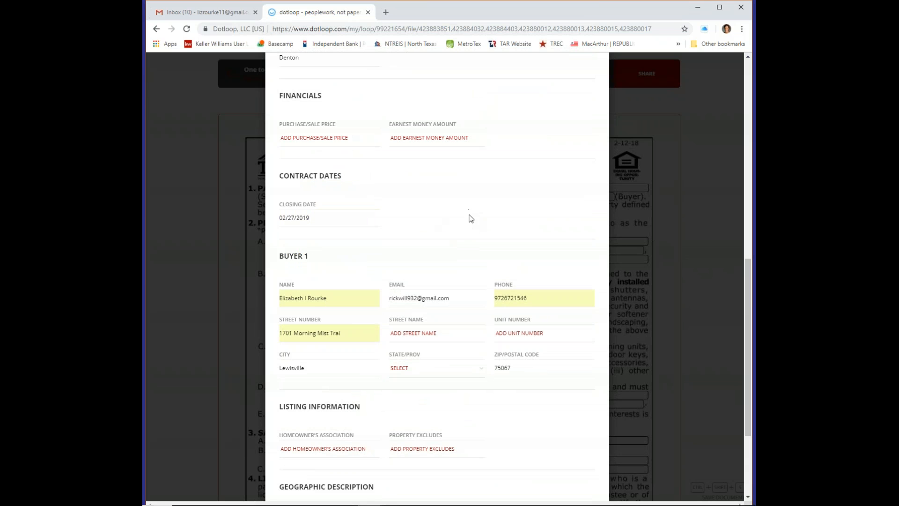
Replace Buyer 1's name with the correct full name
{"action": "scroll", "coordinate": [458, 242], "scroll_direction": "down", "scroll_amount": 3}
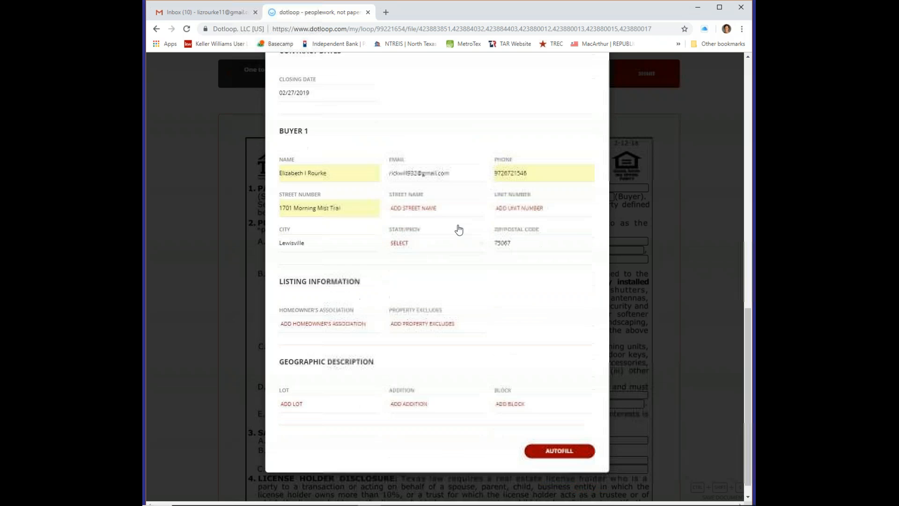
{"action": "left_click_drag", "start_coordinate": [338, 156], "coordinate": [245, 147]}
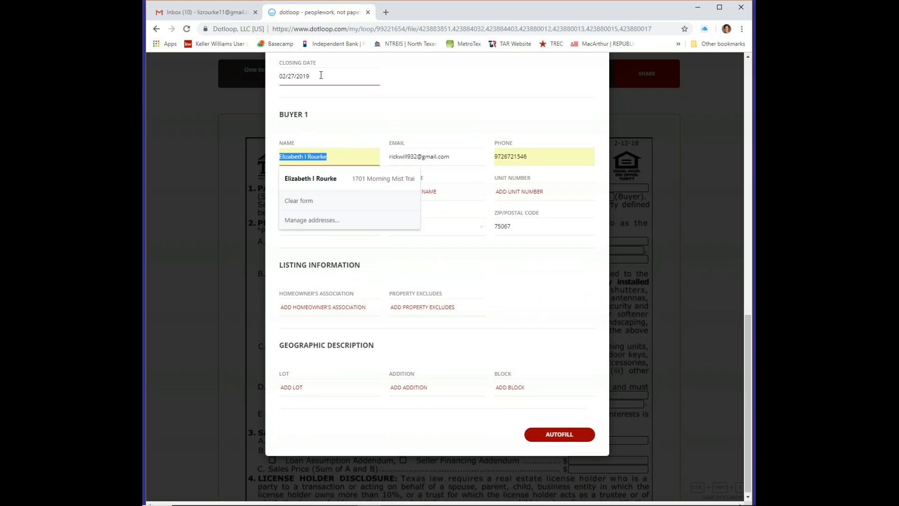
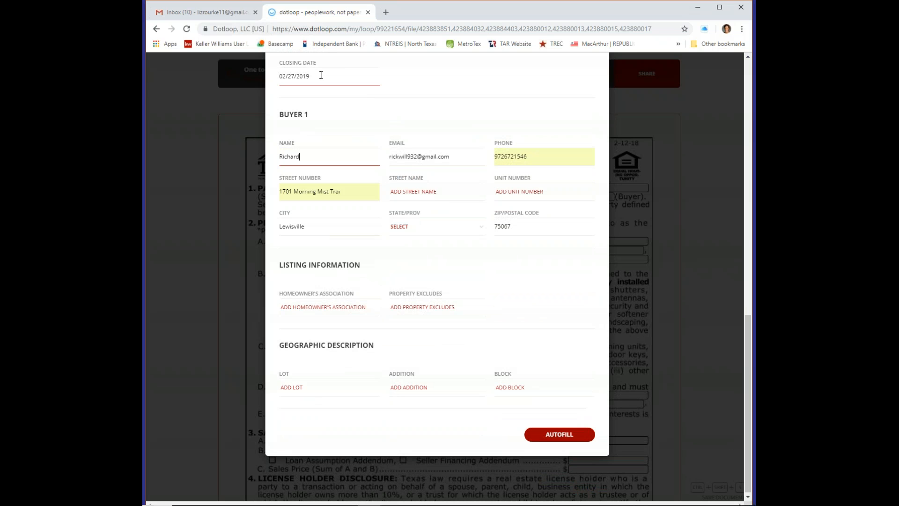
{"action": "key", "text": "Tab"}
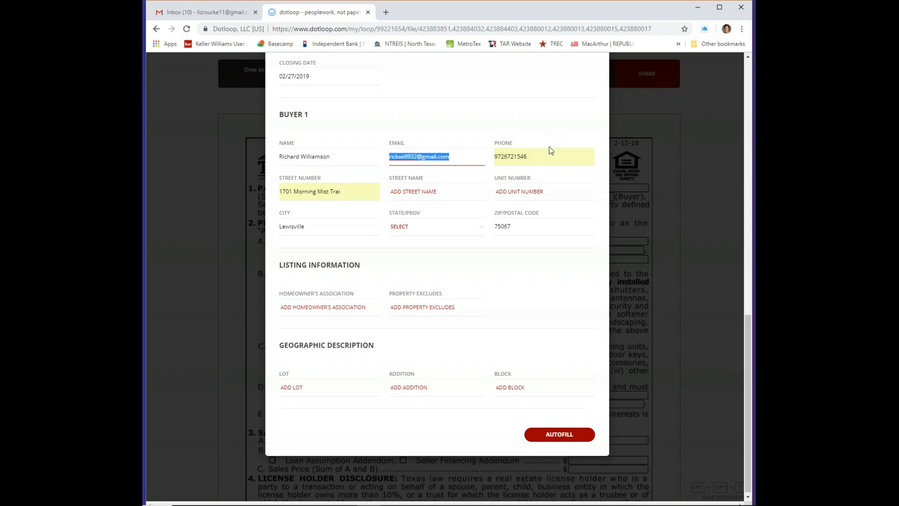
Correct Buyer 1's street address, choosing the suggested street name and fixing the number
{"action": "left_click", "coordinate": [354, 193]}
{"action": "left_click_drag", "start_coordinate": [353, 192], "coordinate": [294, 190]}
{"action": "key", "text": "BackSpace"}
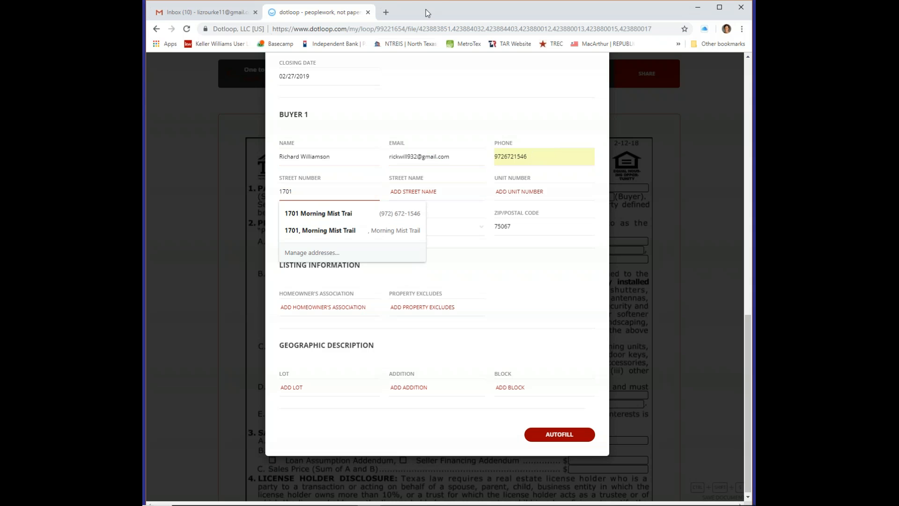
{"action": "left_click", "coordinate": [421, 193]}
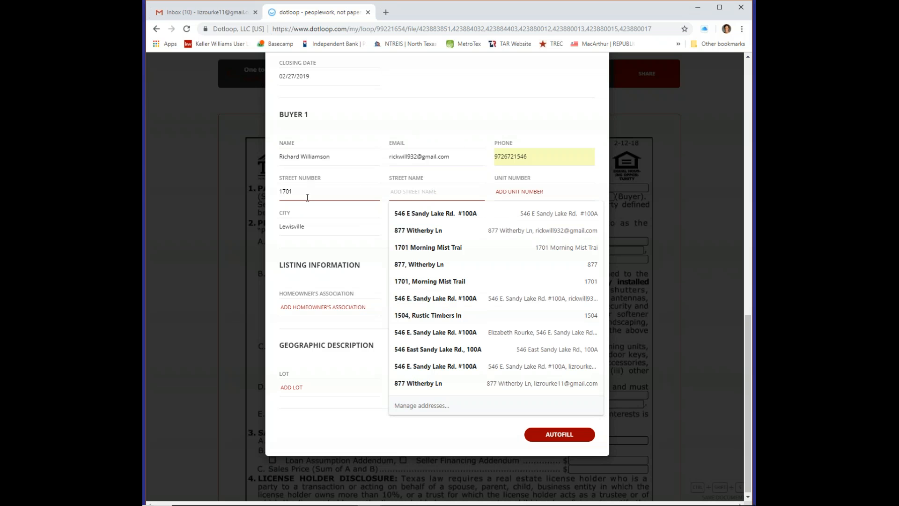
{"action": "left_click", "coordinate": [408, 262]}
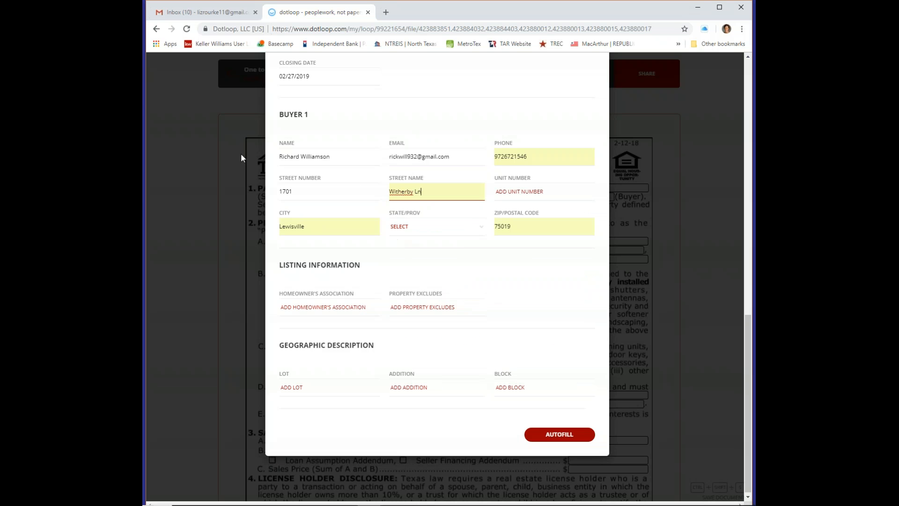
{"action": "double_click", "coordinate": [299, 188]}
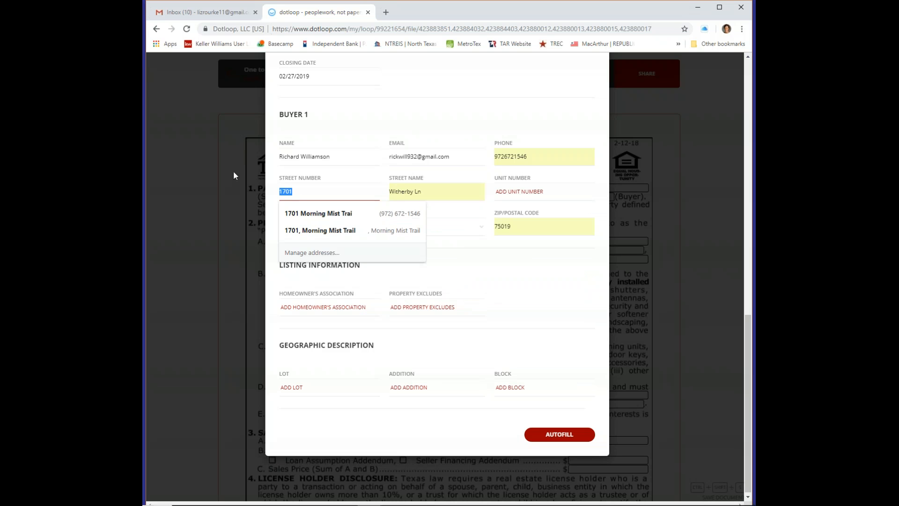
{"action": "type", "text": "877"}
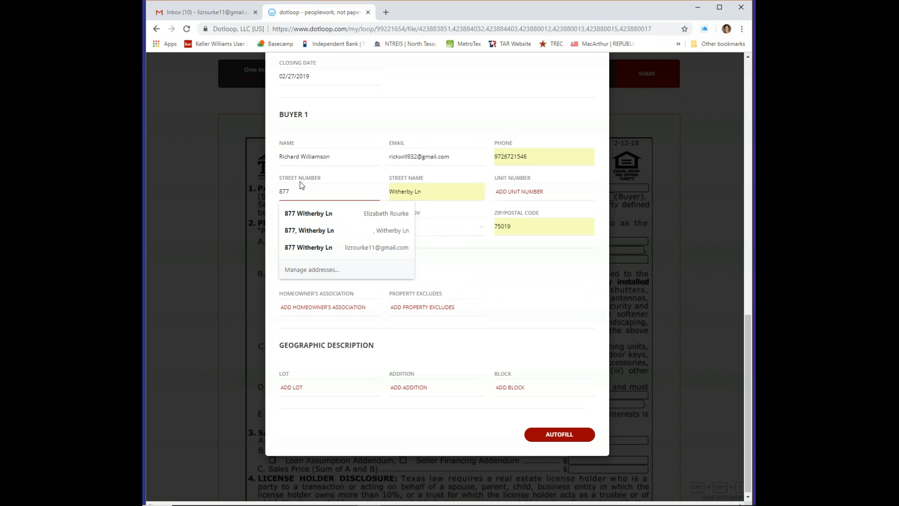
{"action": "left_click", "coordinate": [537, 273]}
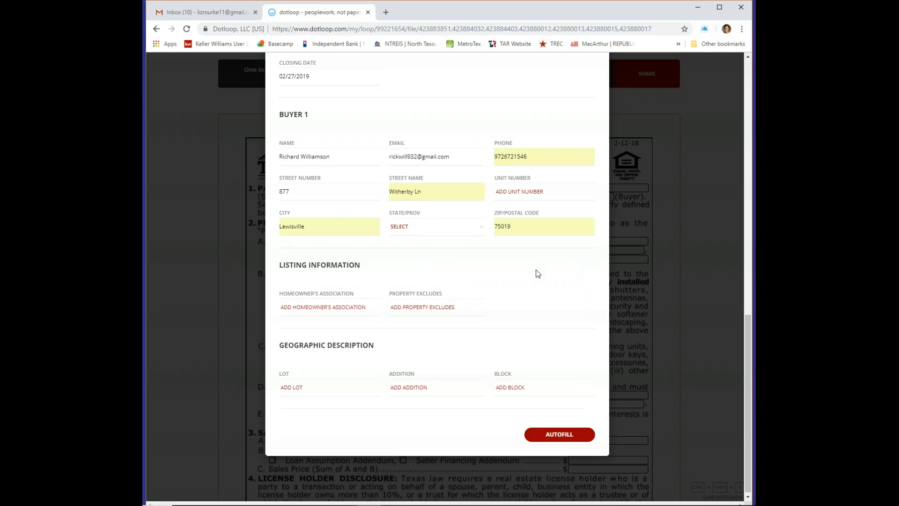
Set Stone Hill Farms as the homeowners' association and exclude the Dining Room Fixture
{"action": "left_click", "coordinate": [430, 232]}
{"action": "type", "text": "tx"}
{"action": "left_click", "coordinate": [490, 274]}
{"action": "left_click", "coordinate": [341, 304]}
{"action": "left_click", "coordinate": [342, 306]}
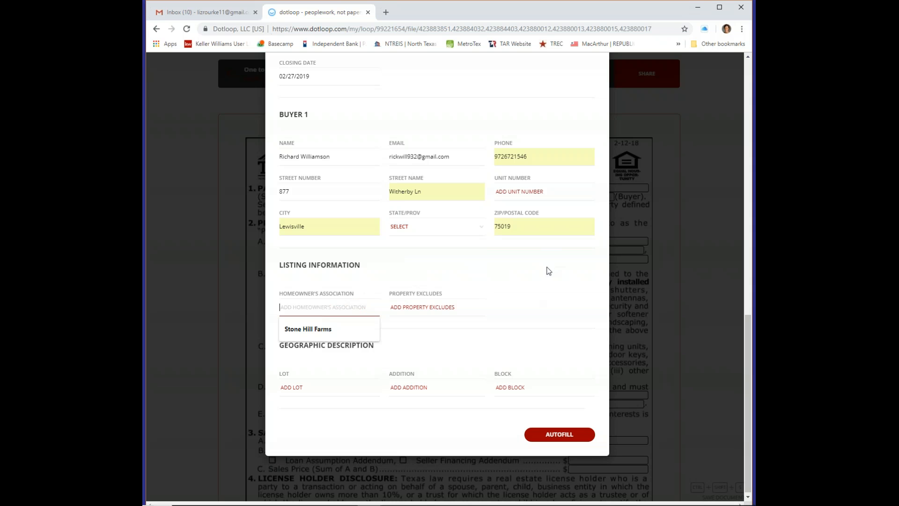
{"action": "left_click", "coordinate": [319, 330]}
{"action": "left_click", "coordinate": [320, 331]}
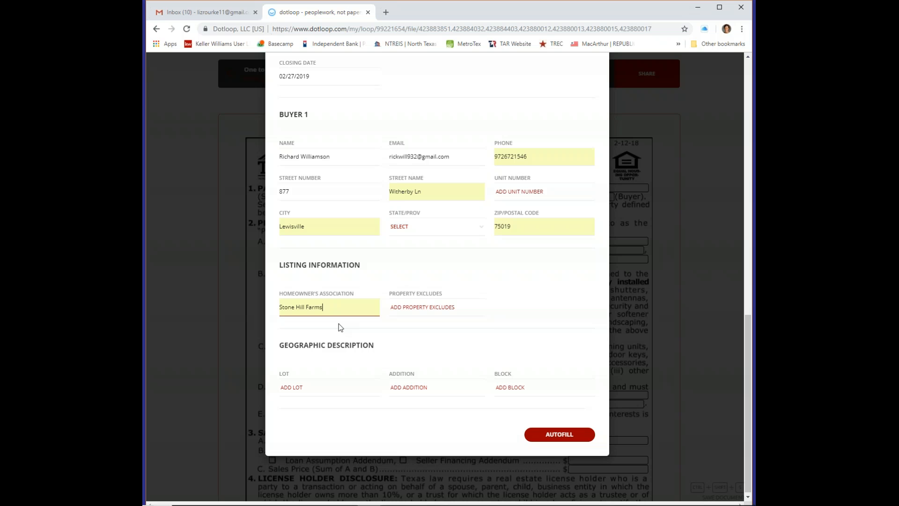
{"action": "left_click", "coordinate": [448, 307]}
{"action": "left_click", "coordinate": [428, 329]}
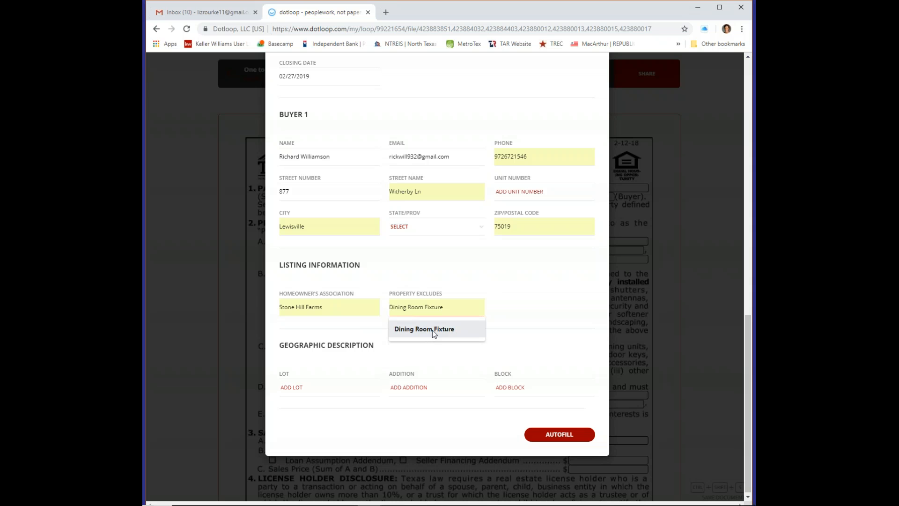
{"action": "left_click", "coordinate": [433, 330]}
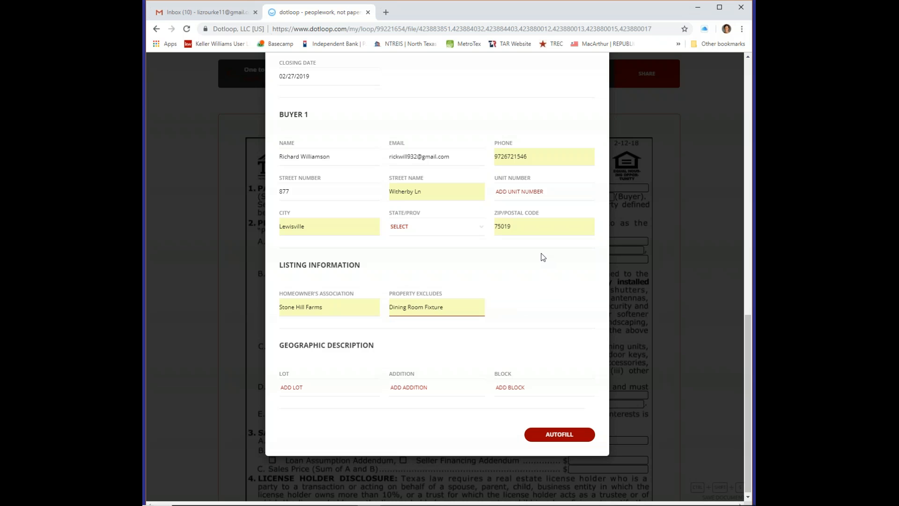
Enter Lot 12, Addition Stone Hill Farms and Block B in Geographic Description
{"action": "left_click", "coordinate": [306, 387]}
{"action": "left_click", "coordinate": [306, 387]}
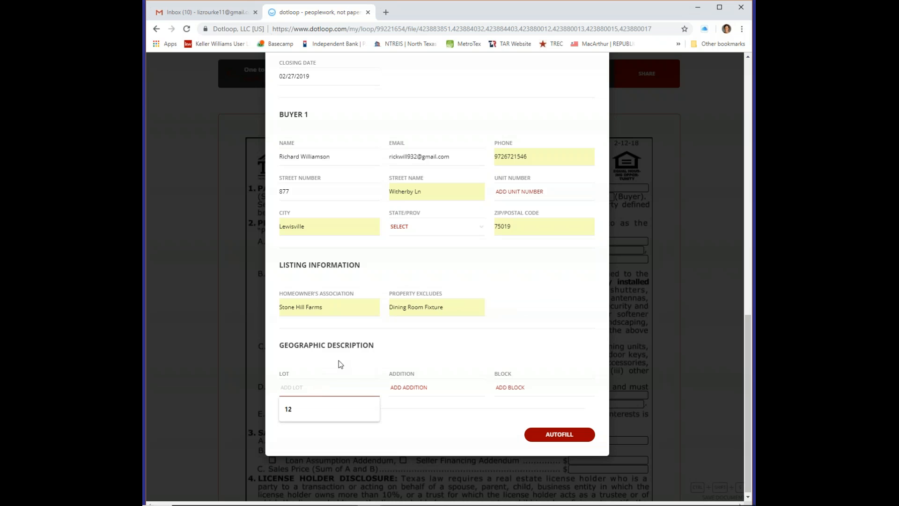
{"action": "type", "text": "12"}
{"action": "key", "text": "Tab"}
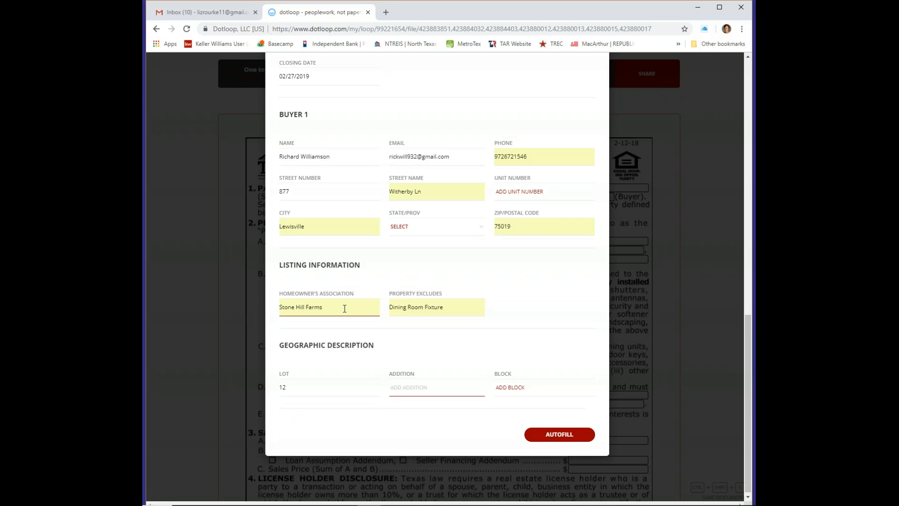
{"action": "type", "text": "Stone Hi"}
{"action": "type", "text": "il Far"}
{"action": "type", "text": "l"}
{"action": "key", "text": "Tab"}
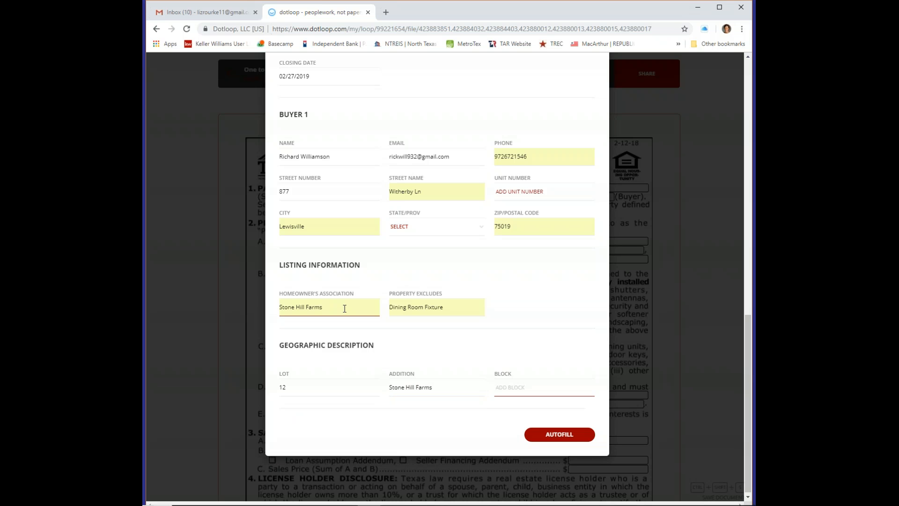
{"action": "type", "text": "B"}
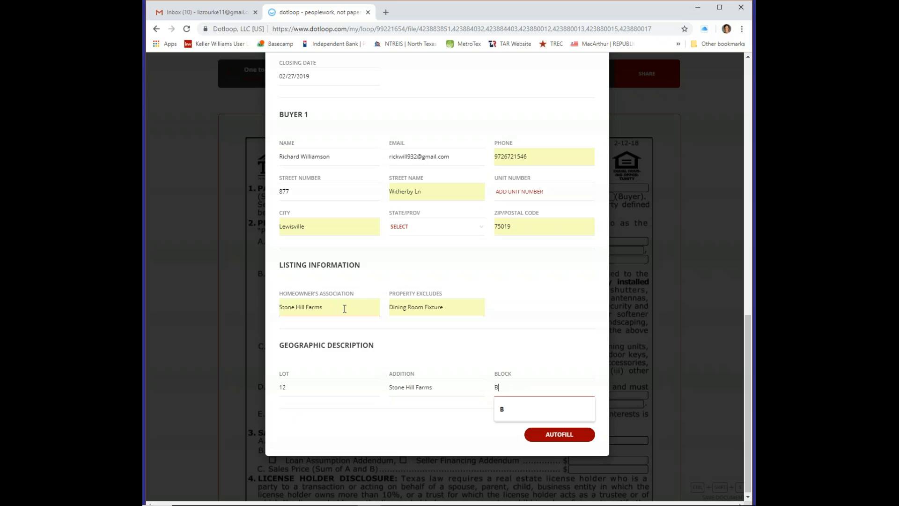
Apply Autofill to the contract, then go to the buyer's Fax field in section 21 Notices
{"action": "left_click", "coordinate": [566, 437]}
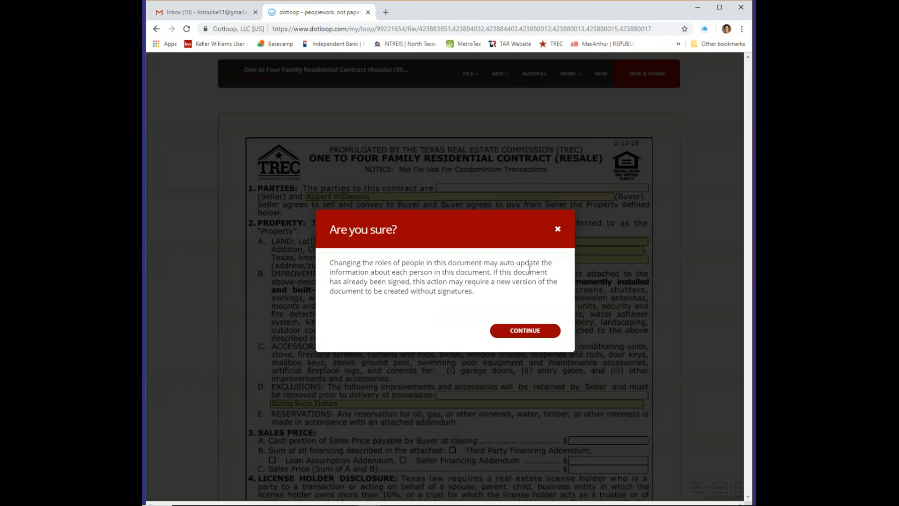
{"action": "left_click", "coordinate": [523, 333]}
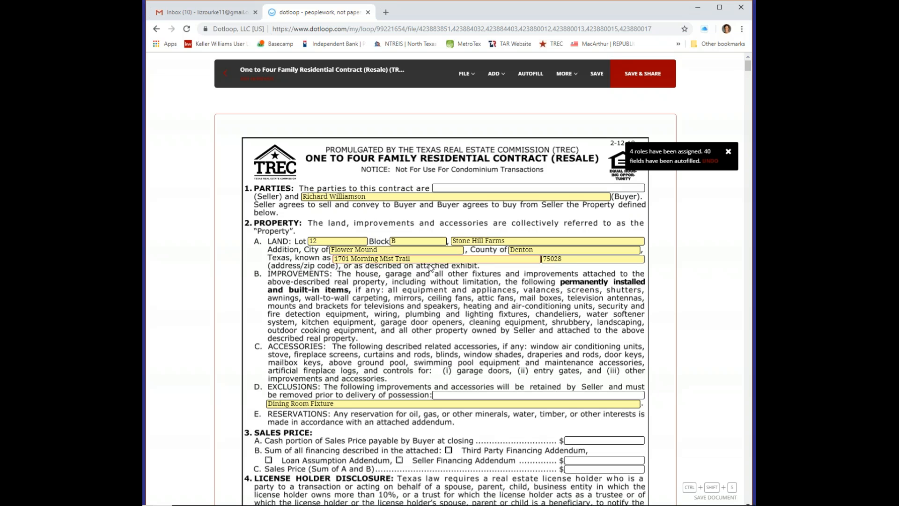
{"action": "scroll", "coordinate": [472, 308], "scroll_direction": "down", "scroll_amount": 1}
{"action": "scroll", "coordinate": [473, 307], "scroll_direction": "down", "scroll_amount": 3}
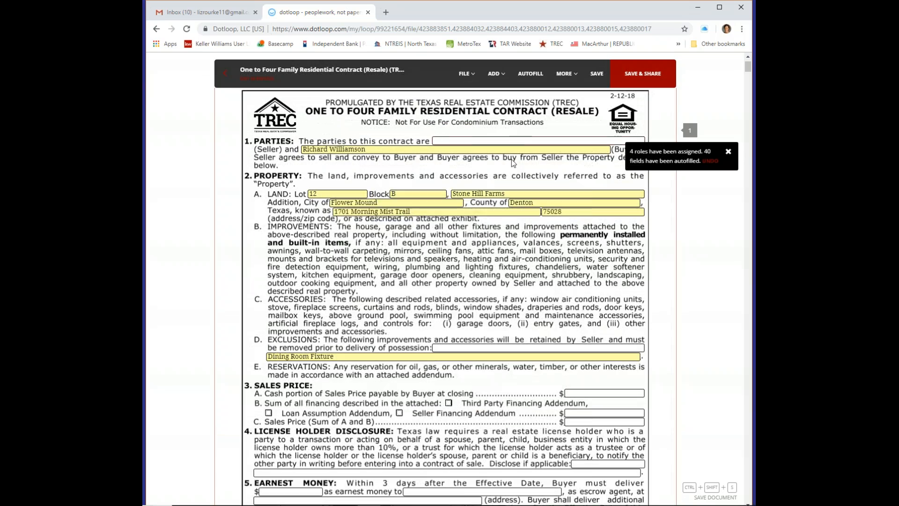
{"action": "scroll", "coordinate": [490, 268], "scroll_direction": "down", "scroll_amount": 4}
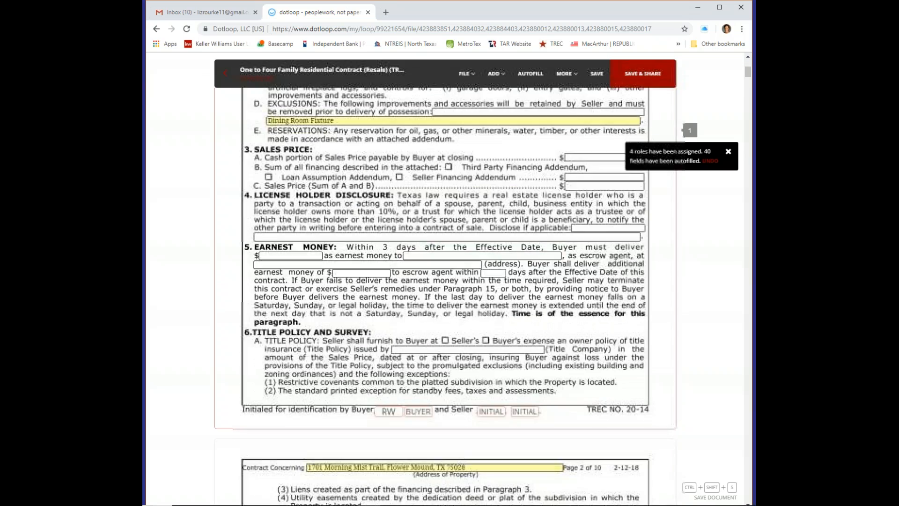
{"action": "scroll", "coordinate": [465, 323], "scroll_direction": "down", "scroll_amount": 4}
{"action": "scroll", "coordinate": [465, 323], "scroll_direction": "down", "scroll_amount": 10}
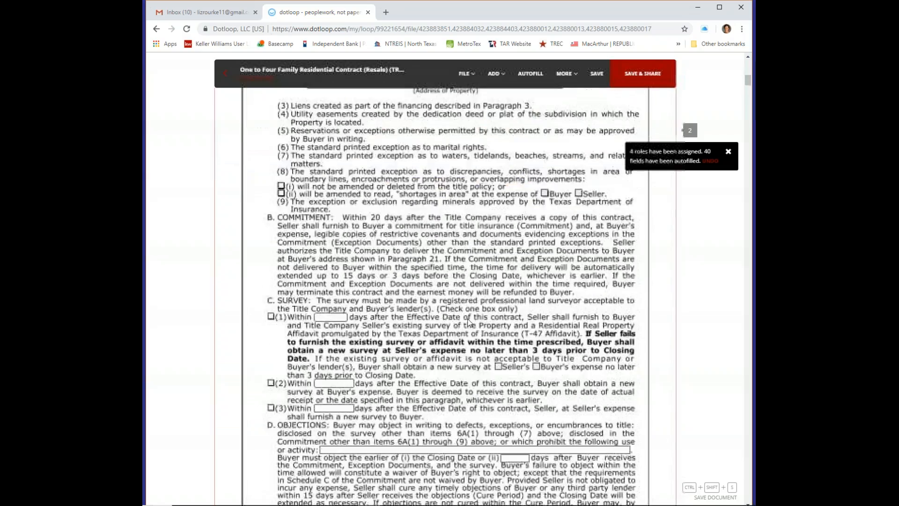
{"action": "scroll", "coordinate": [451, 313], "scroll_direction": "down", "scroll_amount": 7}
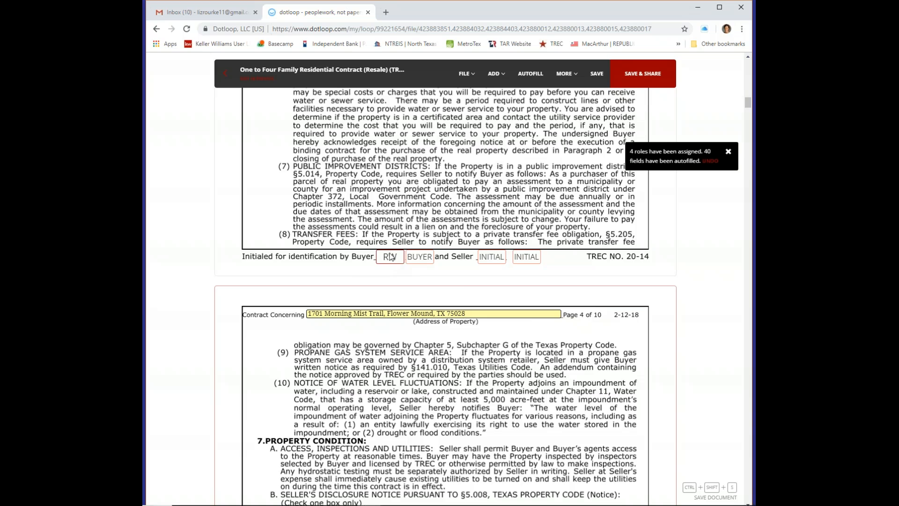
{"action": "scroll", "coordinate": [449, 276], "scroll_direction": "down", "scroll_amount": 6}
{"action": "scroll", "coordinate": [466, 298], "scroll_direction": "down", "scroll_amount": 10}
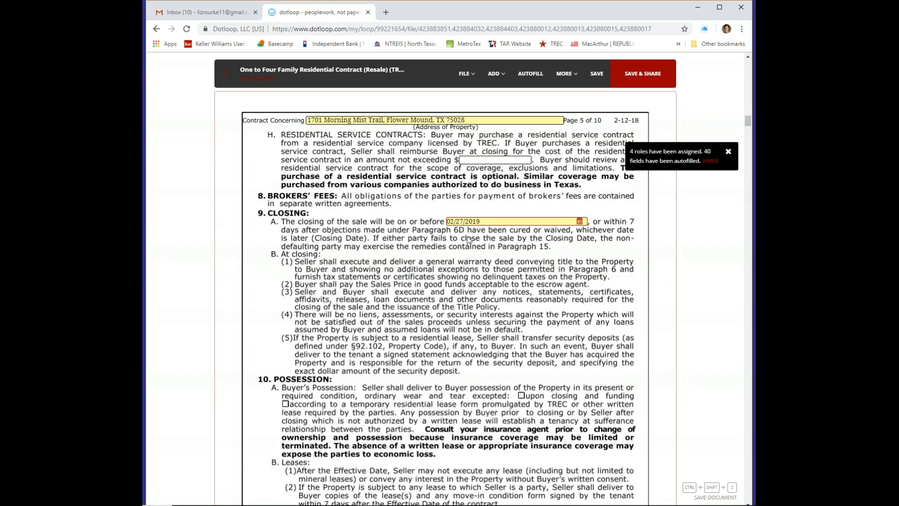
{"action": "scroll", "coordinate": [506, 306], "scroll_direction": "down", "scroll_amount": 6}
{"action": "scroll", "coordinate": [507, 305], "scroll_direction": "down", "scroll_amount": 13}
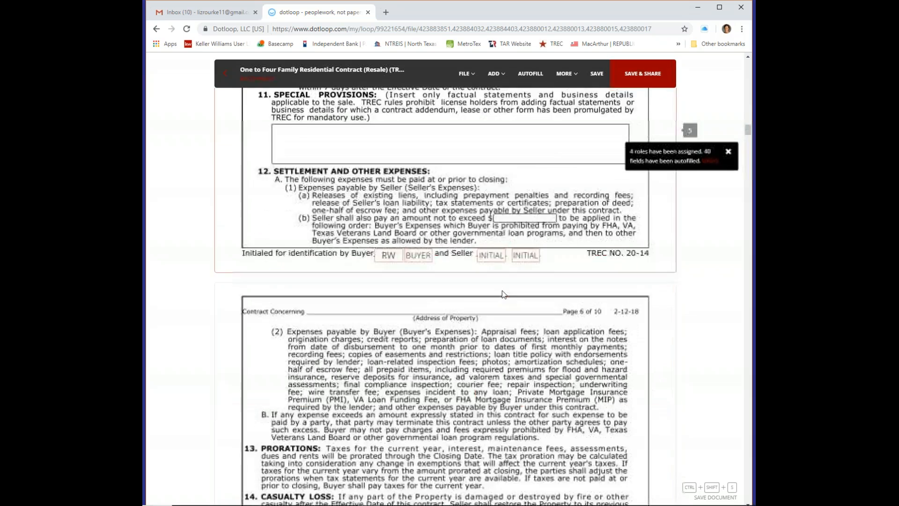
{"action": "scroll", "coordinate": [507, 294], "scroll_direction": "down", "scroll_amount": 10}
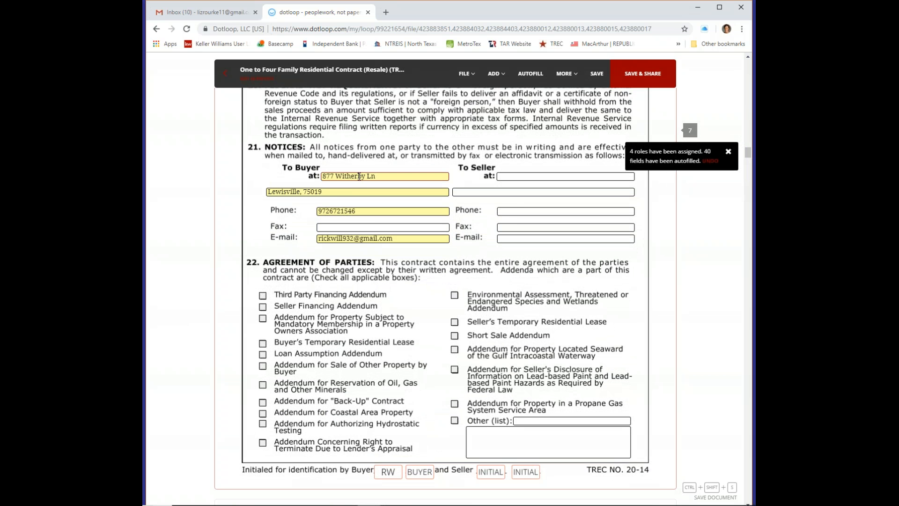
{"action": "left_click", "coordinate": [360, 227]}
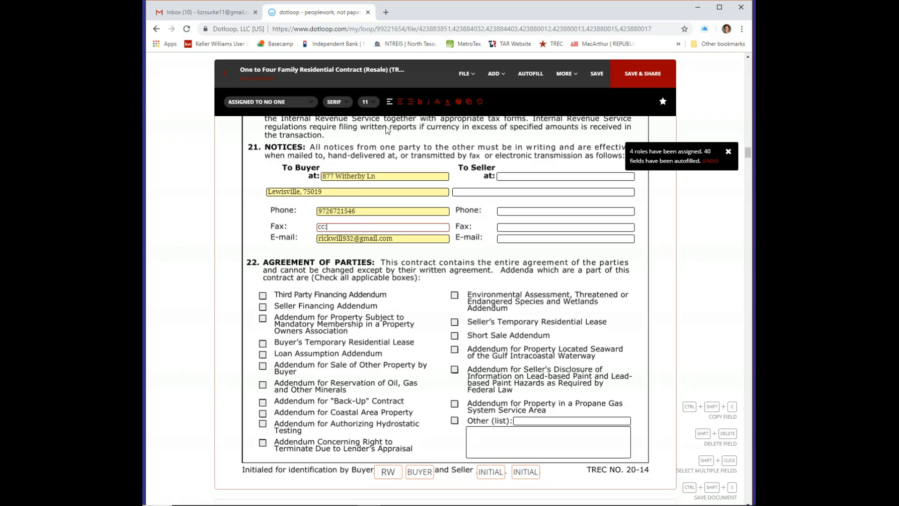
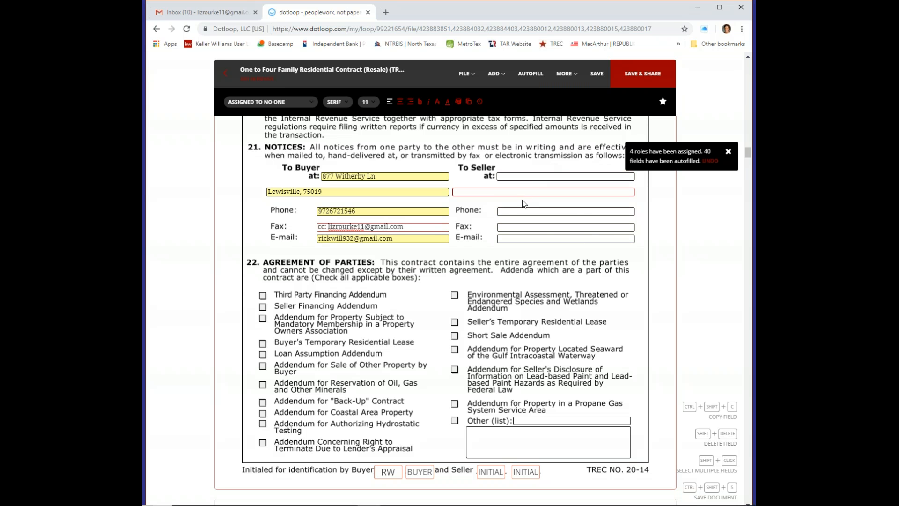
Fill the seller's notice street, city/state/ZIP line and the listing agent's cc e-mail
{"action": "left_click", "coordinate": [522, 174]}
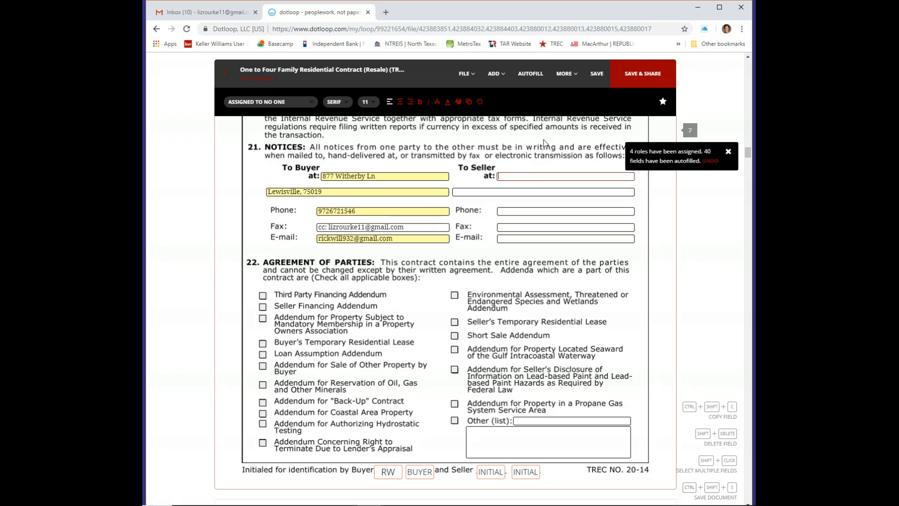
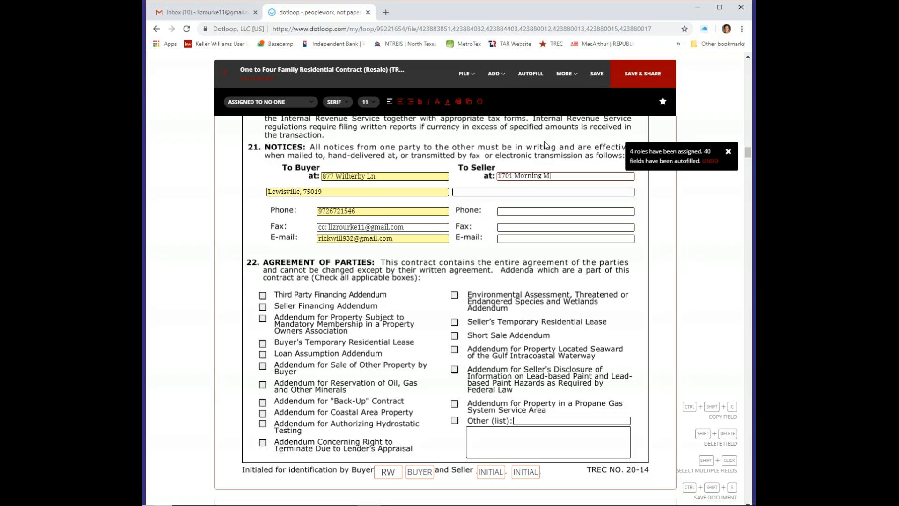
{"action": "key", "text": "Tab"}
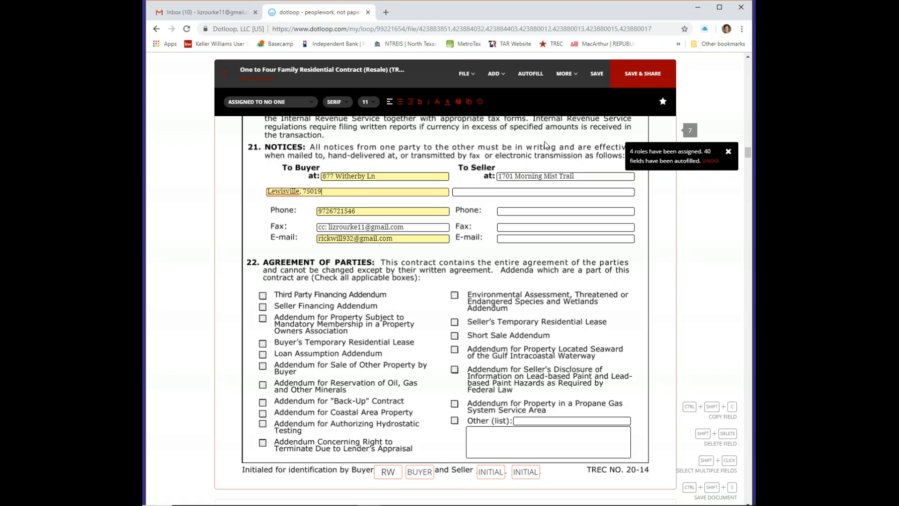
{"action": "key", "text": "Tab"}
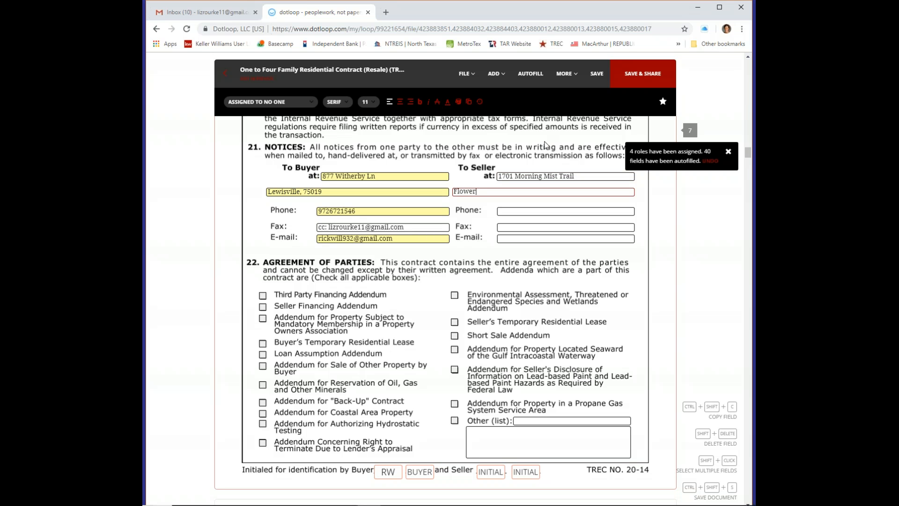
{"action": "key", "text": "Tab"}
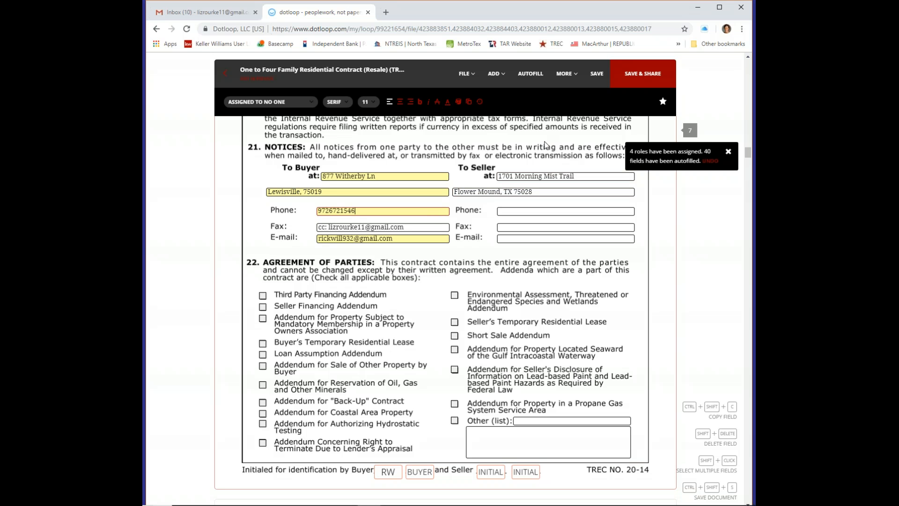
{"action": "key", "text": "Tab"}
{"action": "key", "text": "Tab"}
{"action": "key", "text": "Tab"}
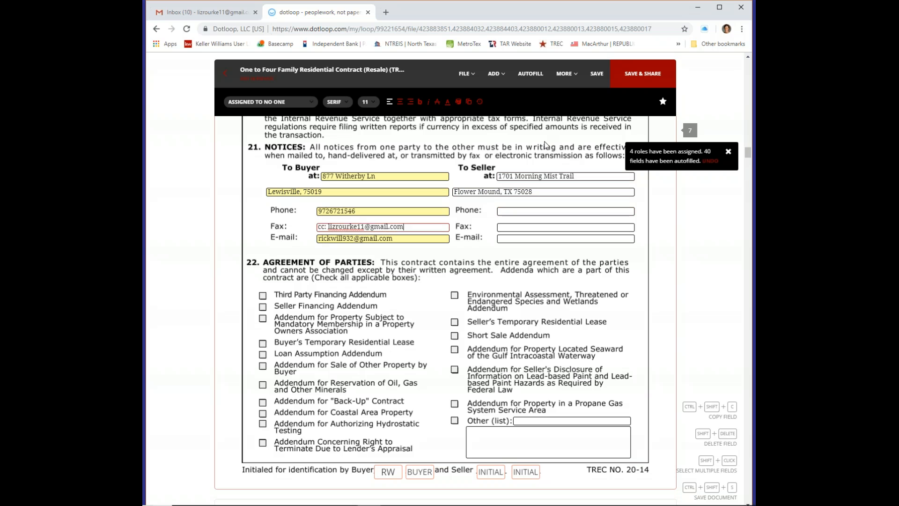
{"action": "key", "text": "Tab"}
{"action": "key", "text": "Tab"}
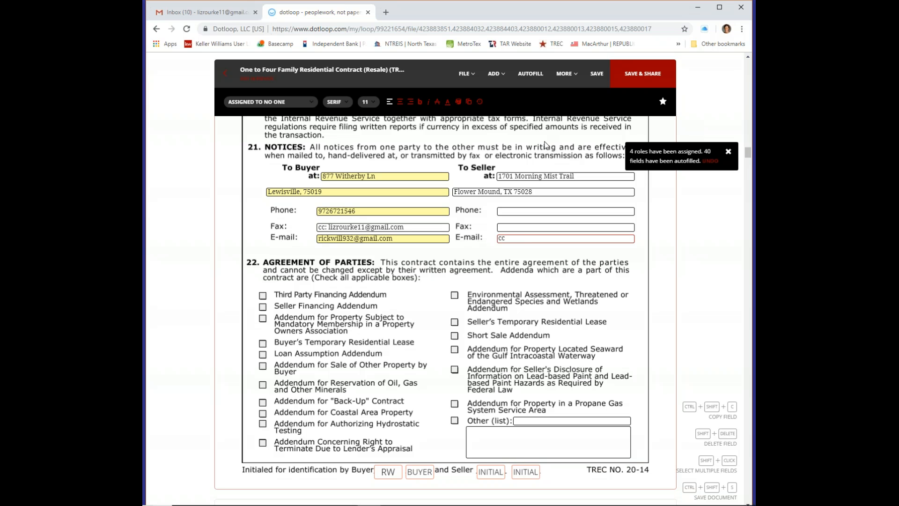
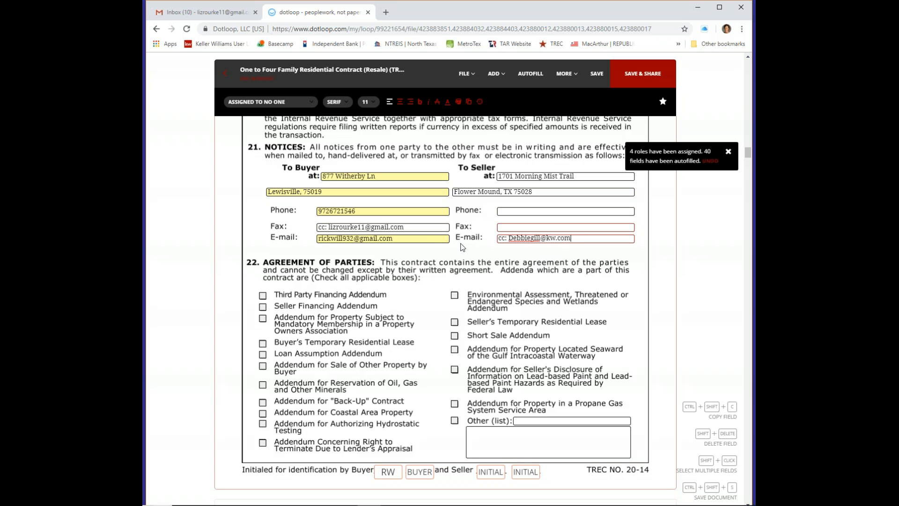
In section 22, tick Third Party Financing, Mandatory Owners Association Membership and Seller's Temporary Residential Lease
{"action": "scroll", "coordinate": [389, 209], "scroll_direction": "down", "scroll_amount": 2}
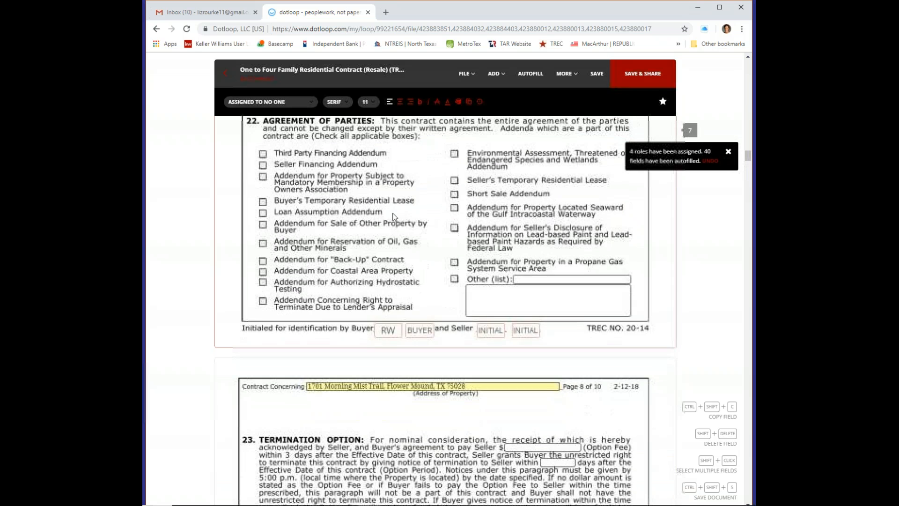
{"action": "scroll", "coordinate": [395, 213], "scroll_direction": "up", "scroll_amount": 1}
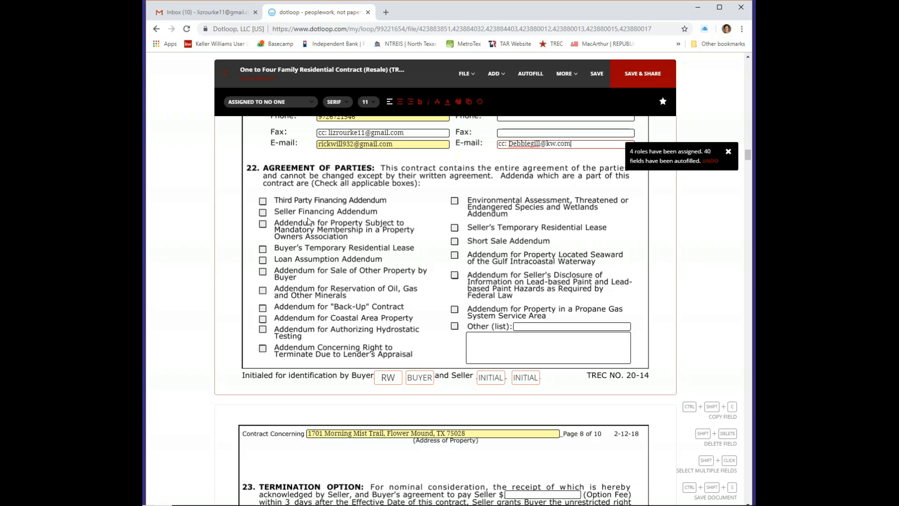
{"action": "left_click", "coordinate": [262, 201]}
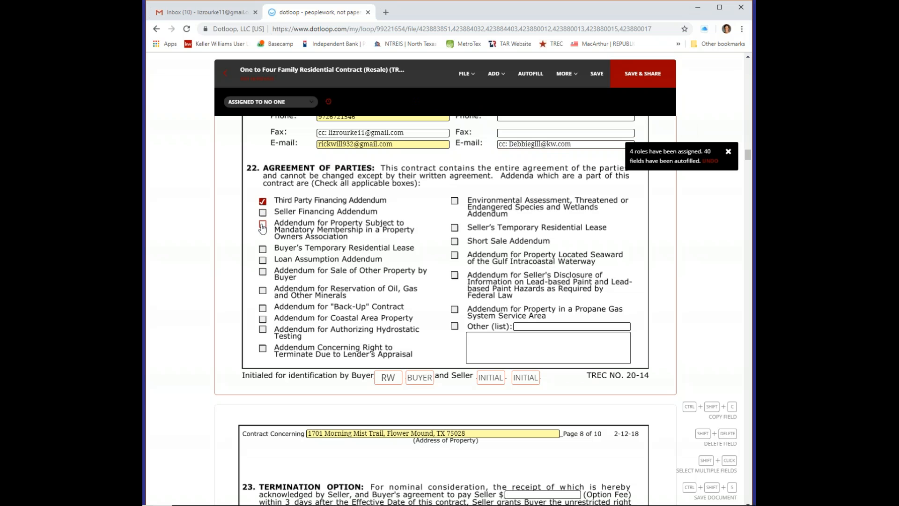
{"action": "left_click", "coordinate": [263, 224]}
{"action": "left_click", "coordinate": [455, 230]}
Scroll past the page 8 signature block down to the page 9 Broker Information section
{"action": "scroll", "coordinate": [491, 282], "scroll_direction": "down", "scroll_amount": 7}
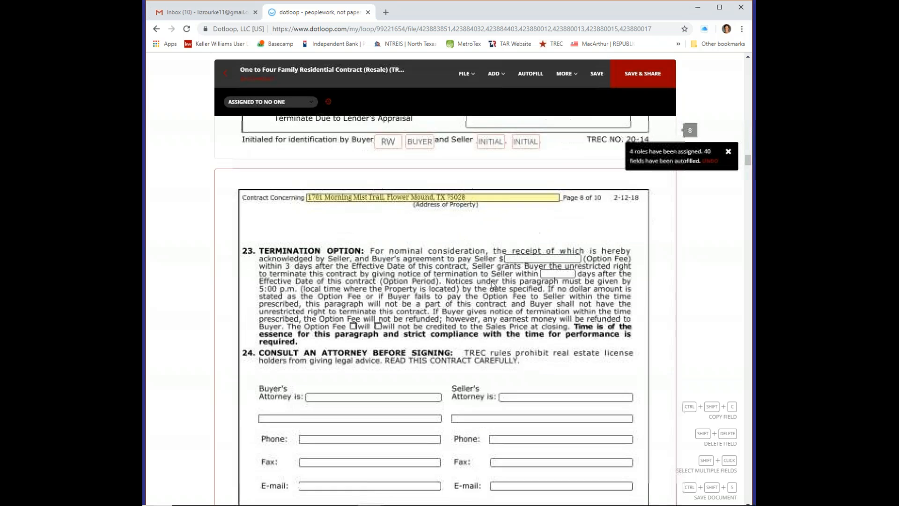
{"action": "scroll", "coordinate": [497, 285], "scroll_direction": "up", "scroll_amount": 4}
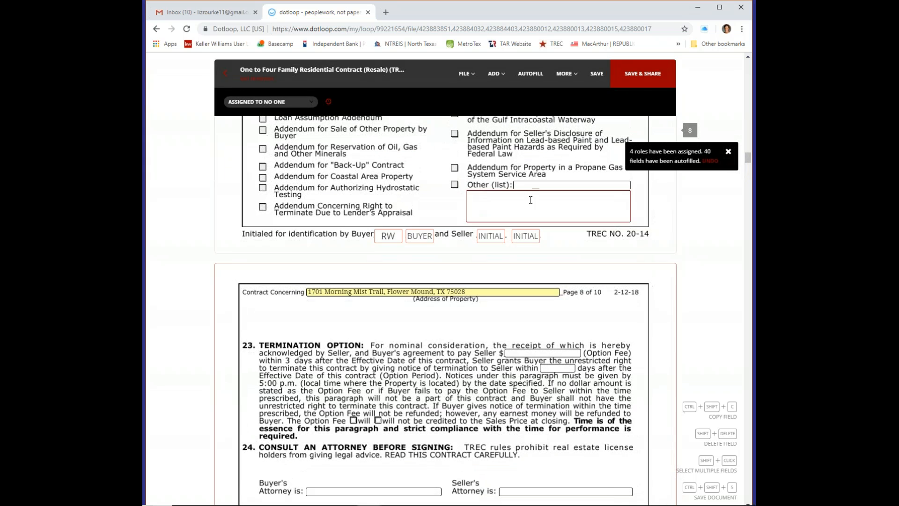
{"action": "scroll", "coordinate": [521, 208], "scroll_direction": "down", "scroll_amount": 5}
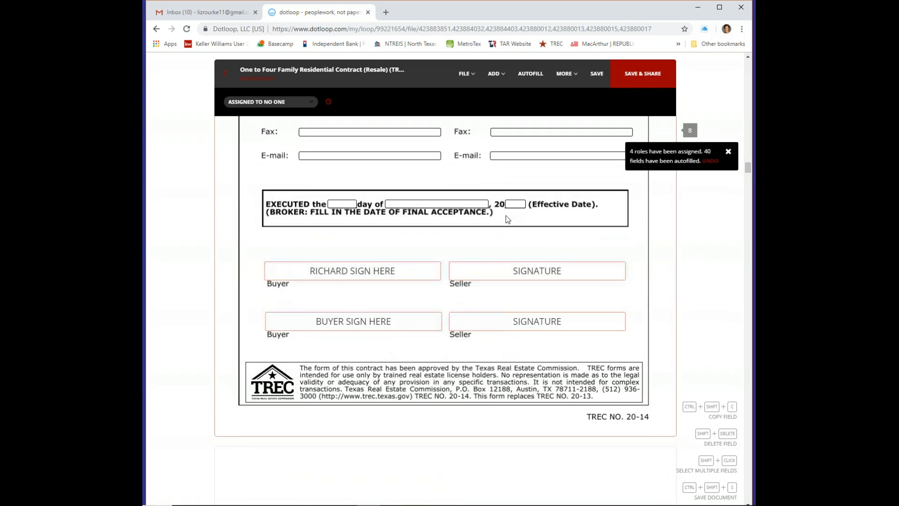
{"action": "scroll", "coordinate": [502, 259], "scroll_direction": "up", "scroll_amount": 1}
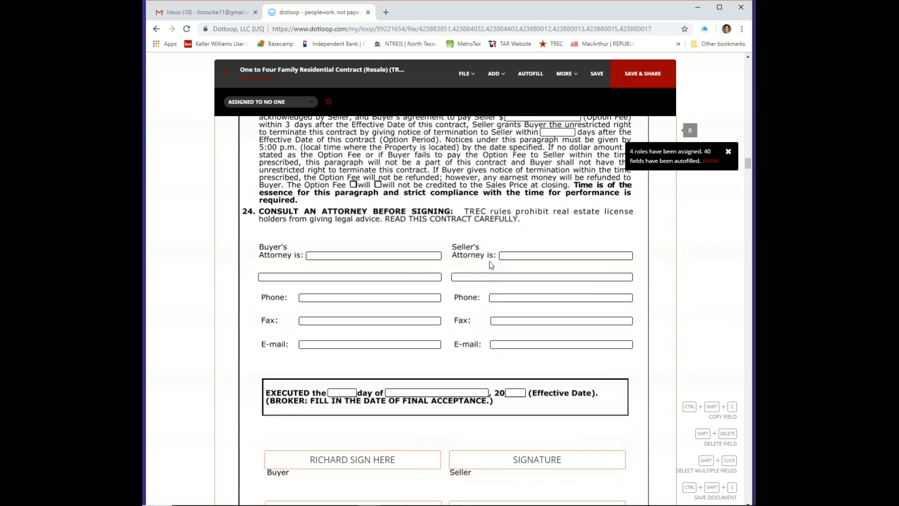
{"action": "scroll", "coordinate": [487, 317], "scroll_direction": "down", "scroll_amount": 3}
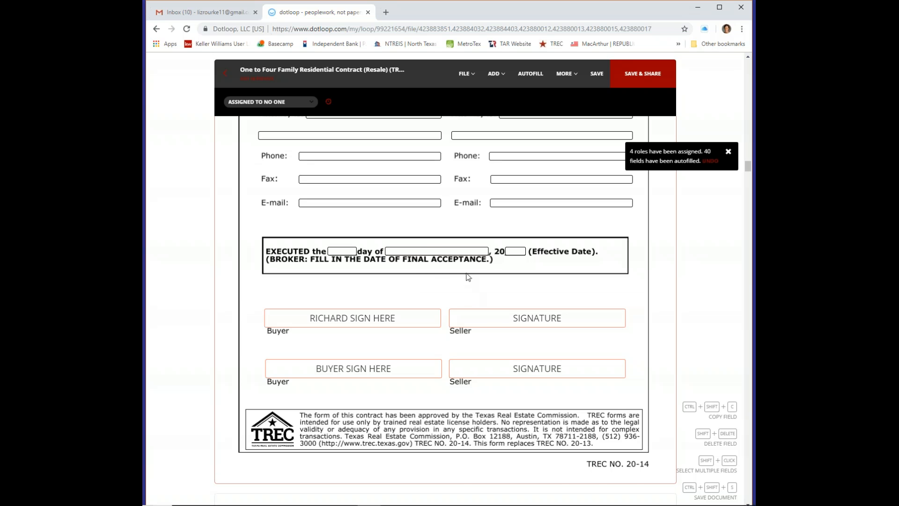
{"action": "scroll", "coordinate": [468, 278], "scroll_direction": "down", "scroll_amount": 8}
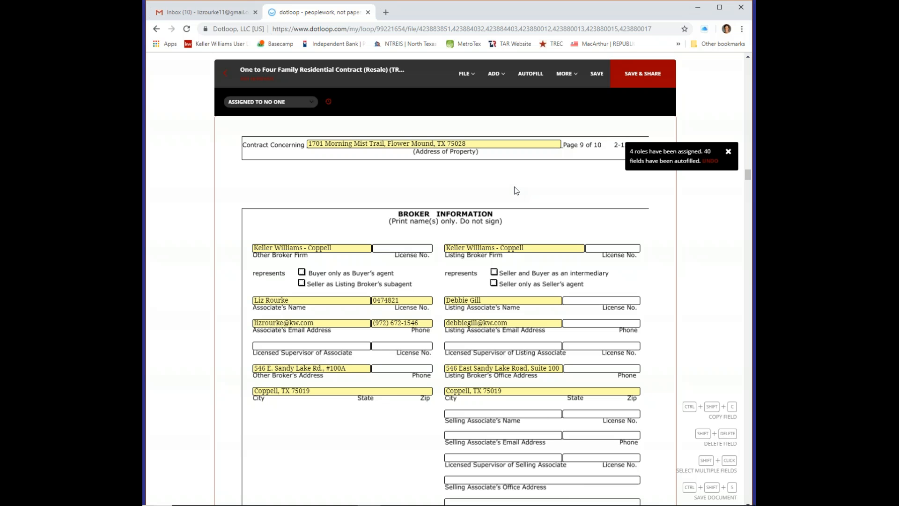
{"action": "scroll", "coordinate": [521, 199], "scroll_direction": "down", "scroll_amount": 2}
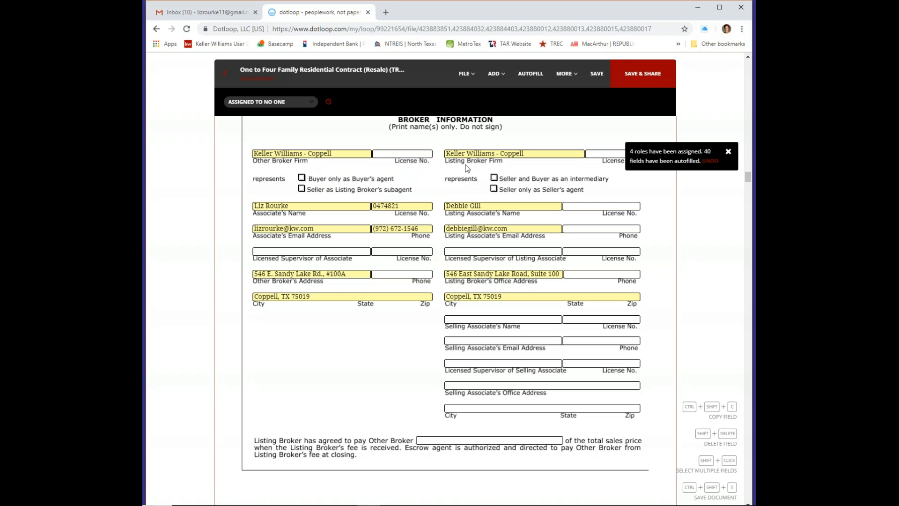
{"action": "left_click_drag", "start_coordinate": [541, 319], "coordinate": [549, 415]}
{"action": "left_click_drag", "start_coordinate": [574, 240], "coordinate": [556, 236]}
{"action": "scroll", "coordinate": [552, 236], "scroll_direction": "up", "scroll_amount": 2}
{"action": "scroll", "coordinate": [553, 236], "scroll_direction": "down", "scroll_amount": 2}
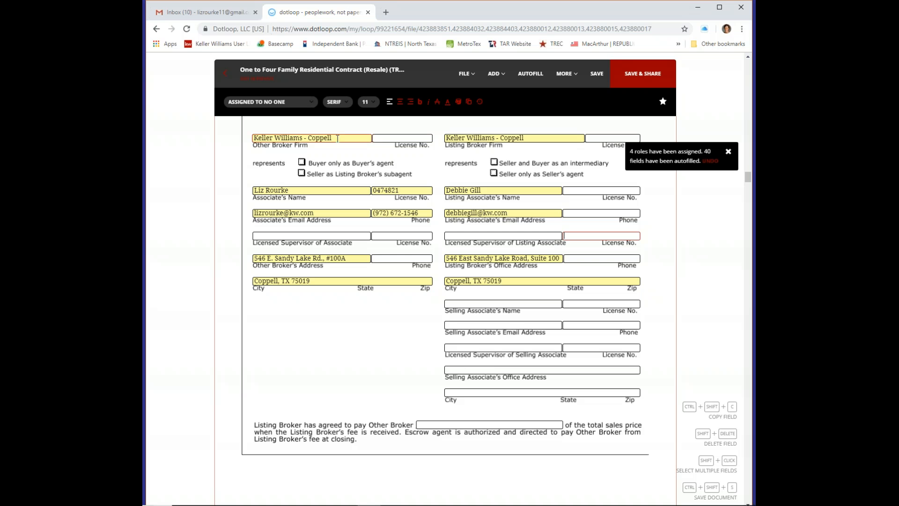
Delete the Other Broker Firm name and dismiss the autofill notification
{"action": "left_click_drag", "start_coordinate": [333, 138], "coordinate": [251, 141]}
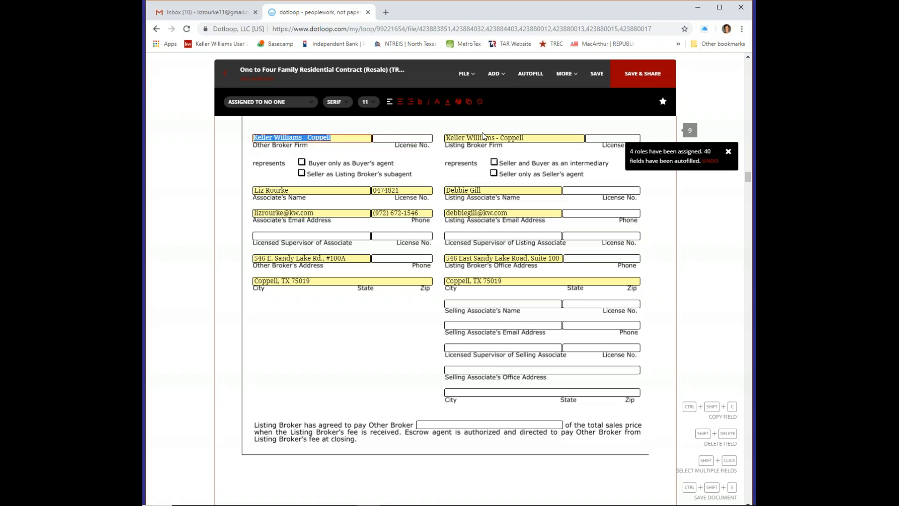
{"action": "key", "text": "BackSpace"}
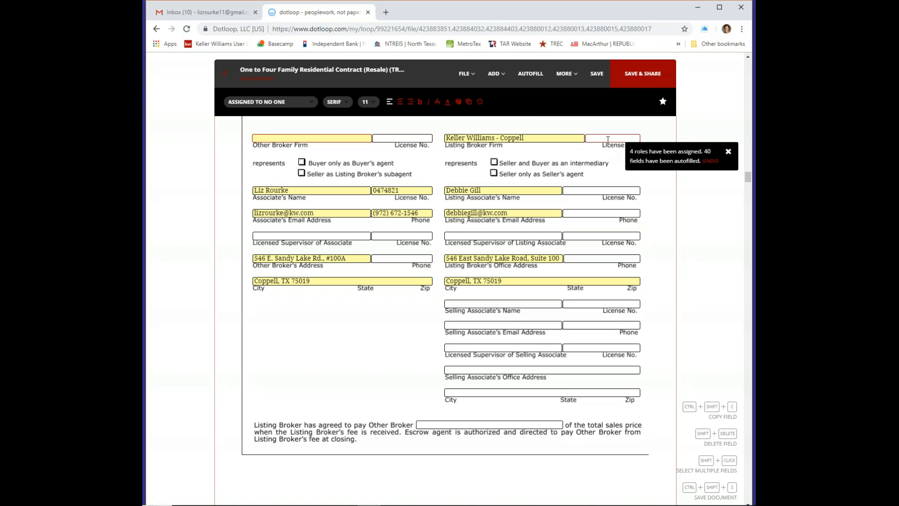
{"action": "left_click", "coordinate": [728, 151]}
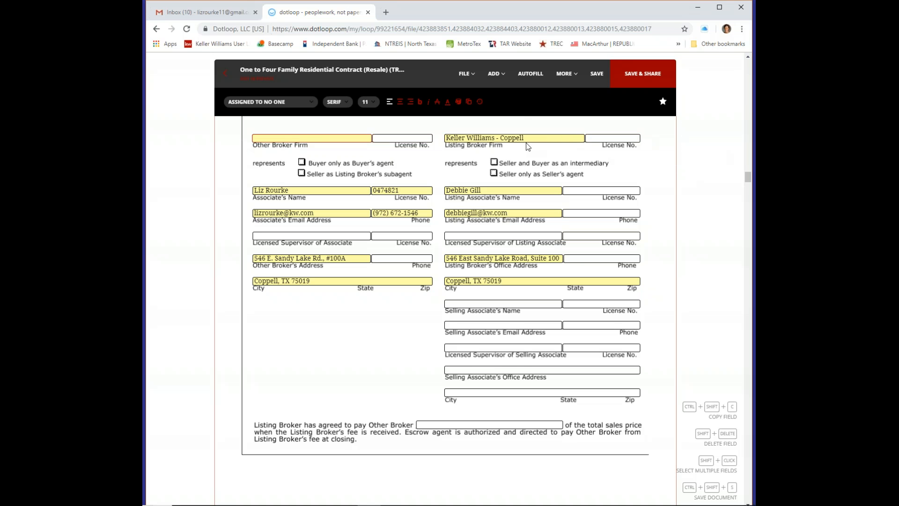
Change the Listing Broker Firm to Keller Williams DFW Preferred, license 876, and mark it intermediary
{"action": "left_click", "coordinate": [497, 139]}
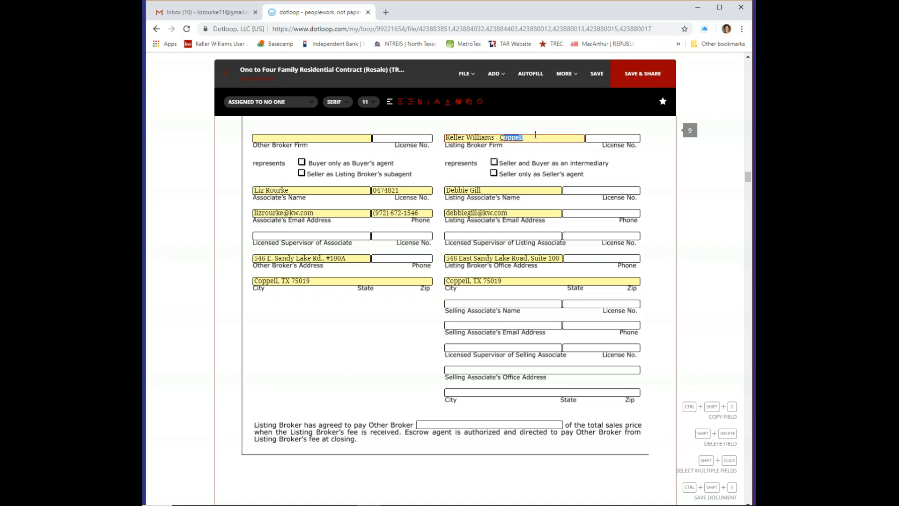
{"action": "left_click_drag", "start_coordinate": [511, 140], "coordinate": [532, 140]}
{"action": "key", "text": "BackSpace"}
{"action": "key", "text": "BackSpace"}
{"action": "key", "text": "BackSpace"}
{"action": "key", "text": "BackSpace"}
{"action": "key", "text": "BackSpace"}
{"action": "type", "text": "DFW Preferred"}
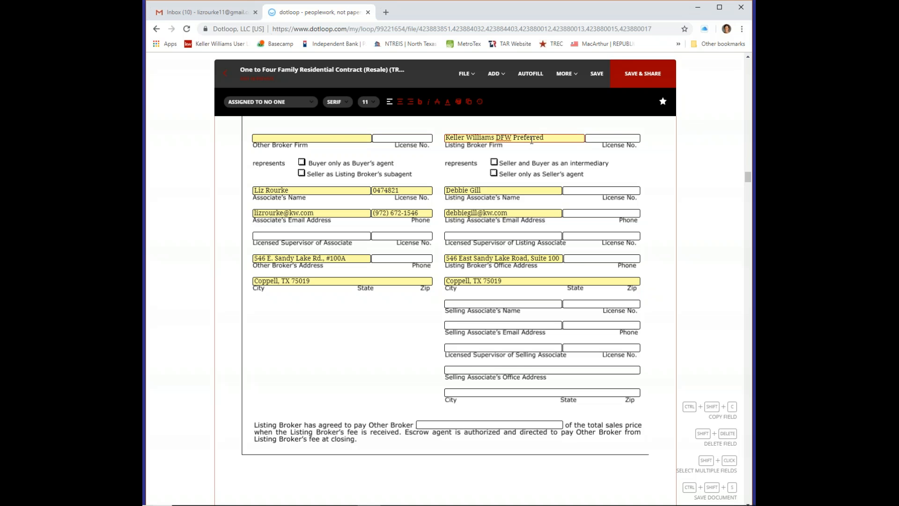
{"action": "left_click", "coordinate": [614, 138]}
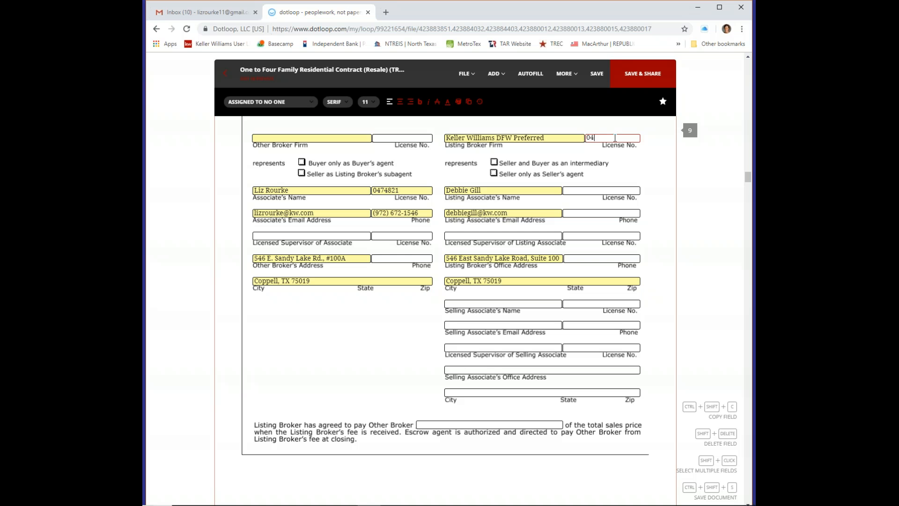
{"action": "type", "text": "876"}
{"action": "left_click", "coordinate": [495, 163]}
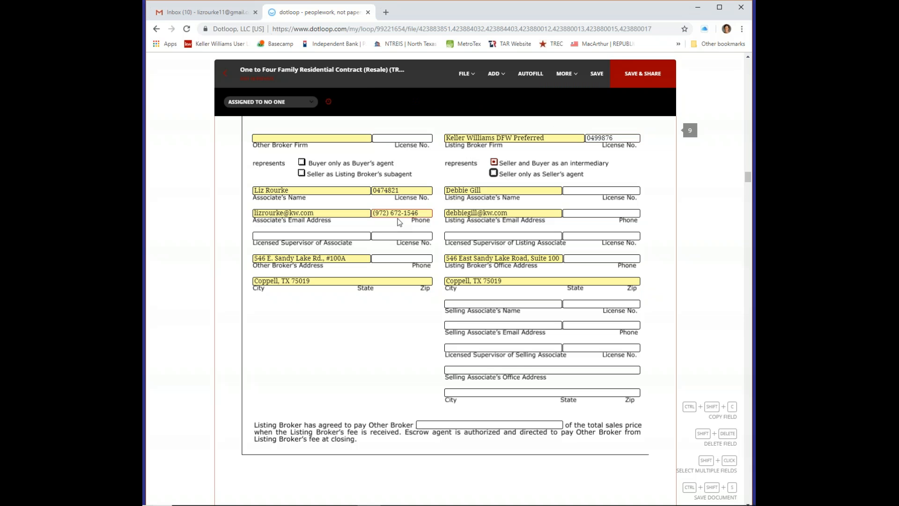
Clear the Other Broker associate's name, license, e-mail, phone, address and city line
{"action": "left_click", "coordinate": [295, 190]}
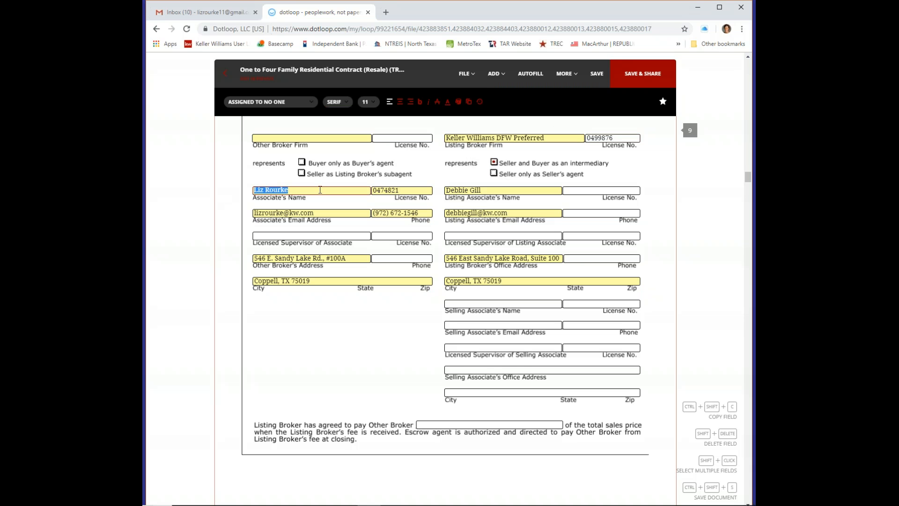
{"action": "key", "text": "BackSpace"}
{"action": "key", "text": "Tab"}
{"action": "key", "text": "BackSpace"}
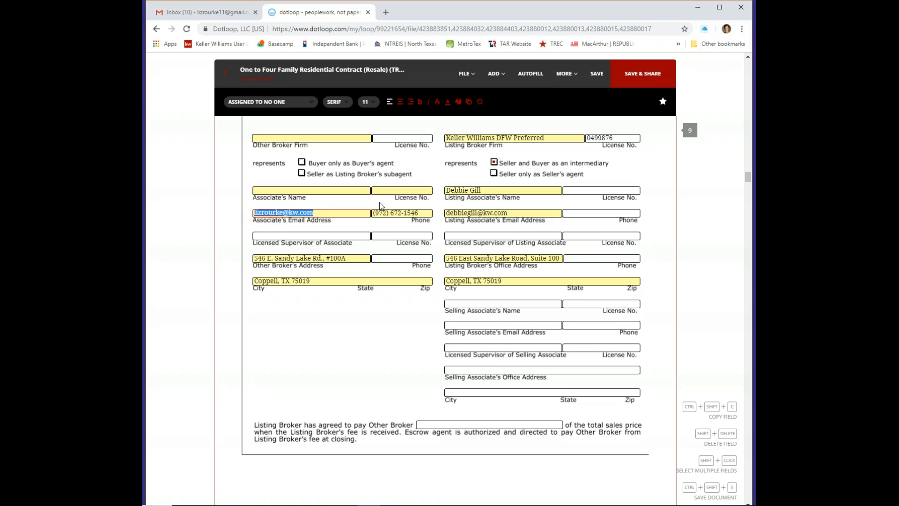
{"action": "key", "text": "BackSpace"}
{"action": "key", "text": "Tab"}
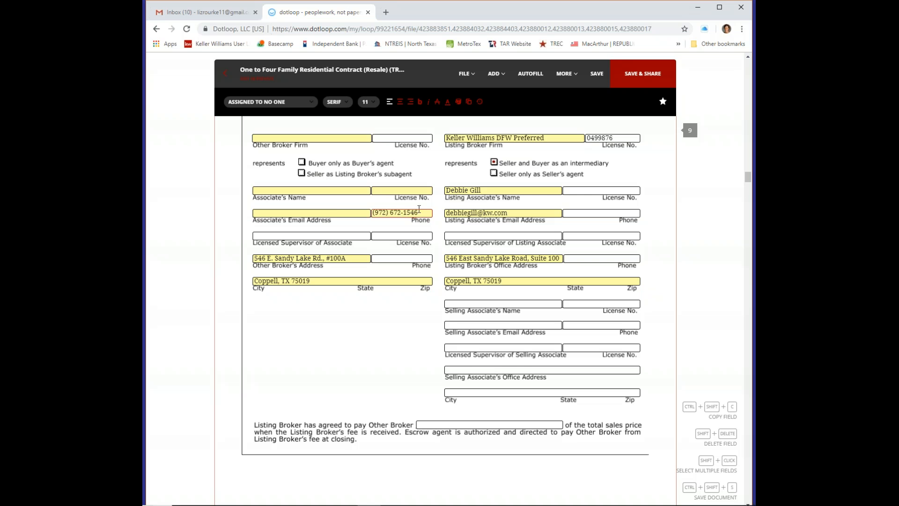
{"action": "left_click", "coordinate": [419, 212]}
{"action": "key", "text": "BackSpace"}
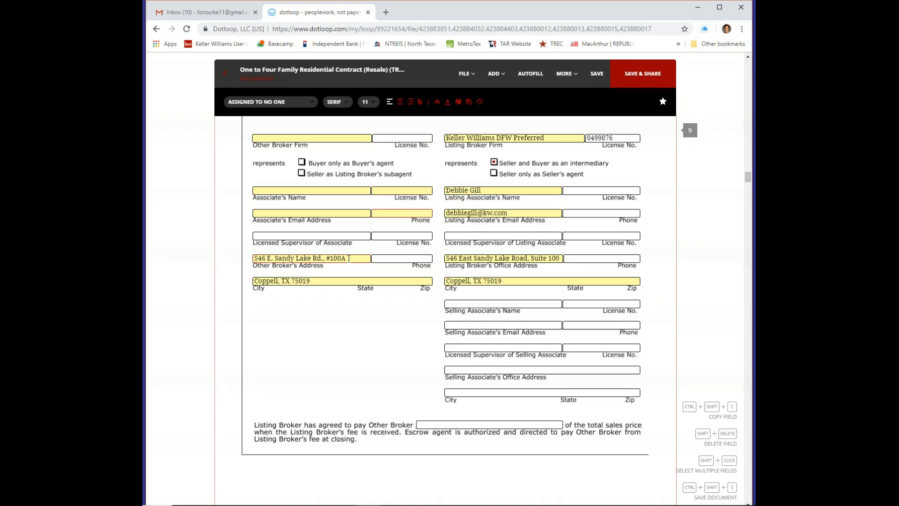
{"action": "left_click_drag", "start_coordinate": [351, 259], "coordinate": [242, 262]}
{"action": "key", "text": "BackSpace"}
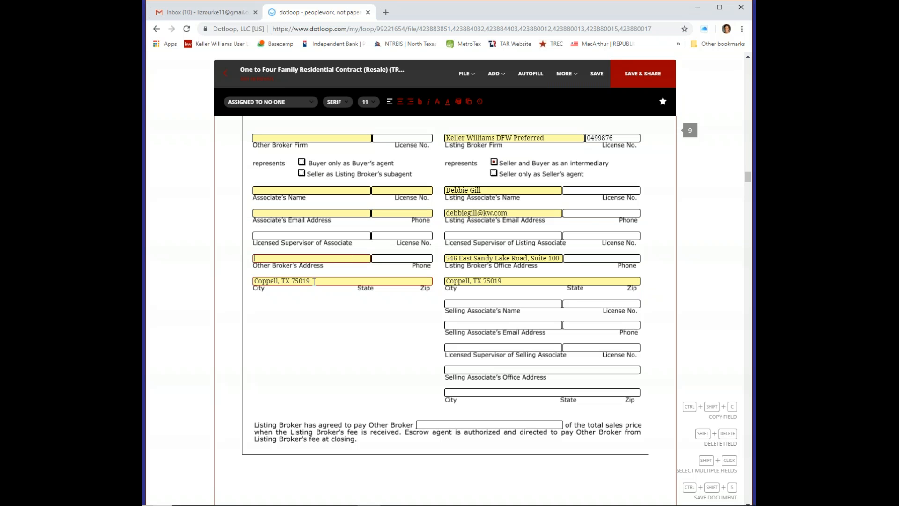
{"action": "left_click_drag", "start_coordinate": [307, 281], "coordinate": [229, 281]}
{"action": "key", "text": "BackSpace"}
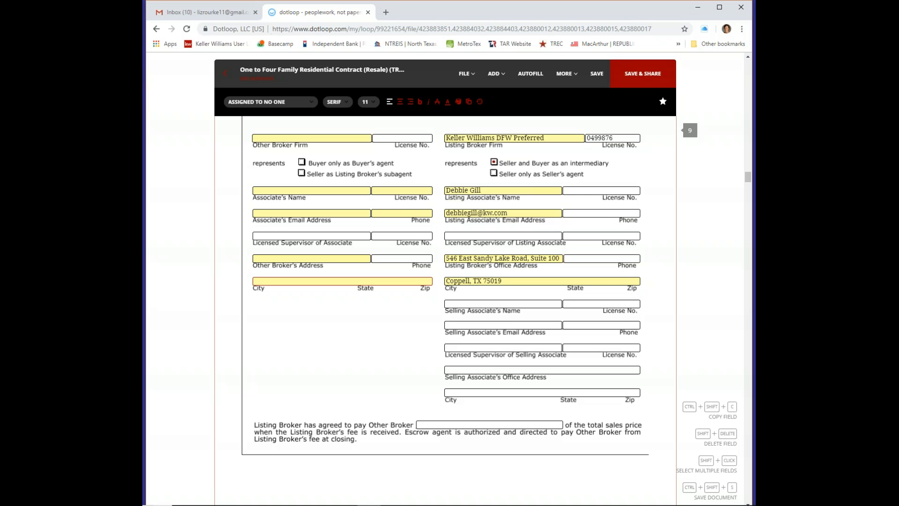
Check the listing associate's details, then enter the licensed supervisor's name and listing broker's phone
{"action": "left_click", "coordinate": [597, 193]}
{"action": "left_click", "coordinate": [466, 191]}
{"action": "left_click", "coordinate": [457, 215]}
{"action": "left_click", "coordinate": [583, 214]}
{"action": "left_click", "coordinate": [472, 237]}
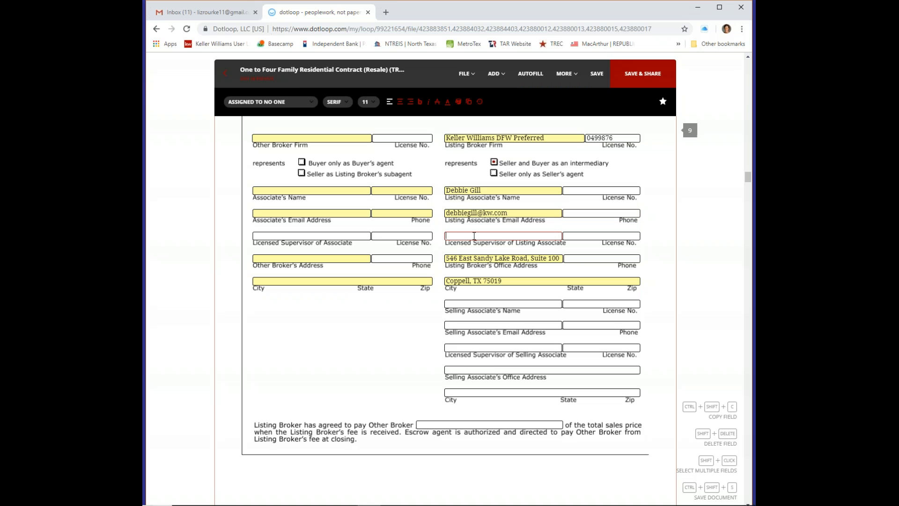
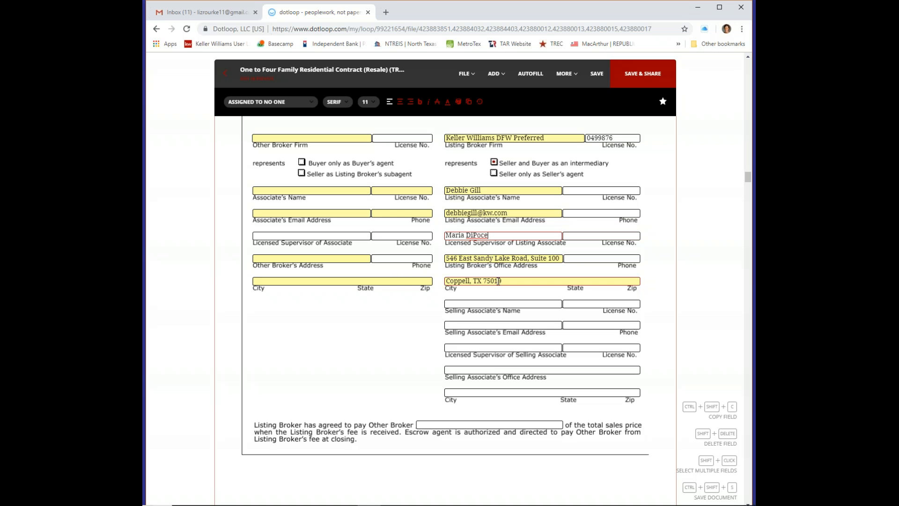
{"action": "left_click", "coordinate": [625, 259]}
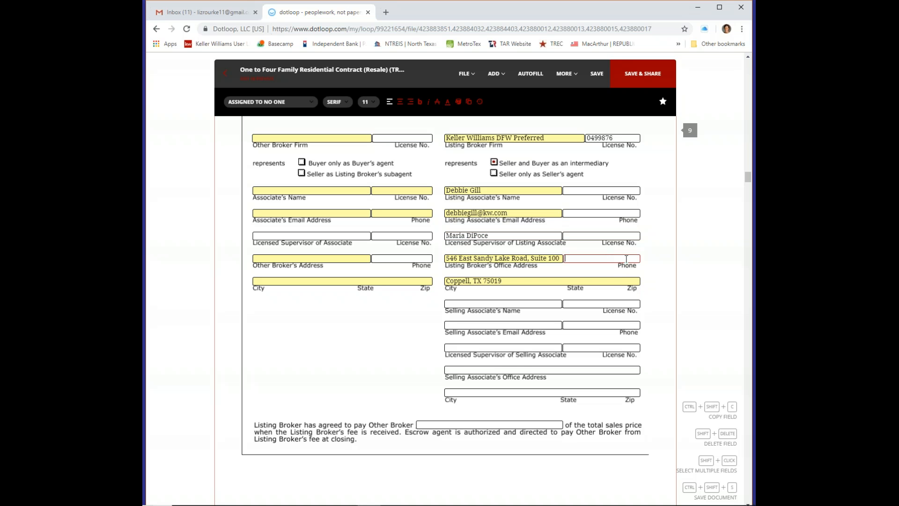
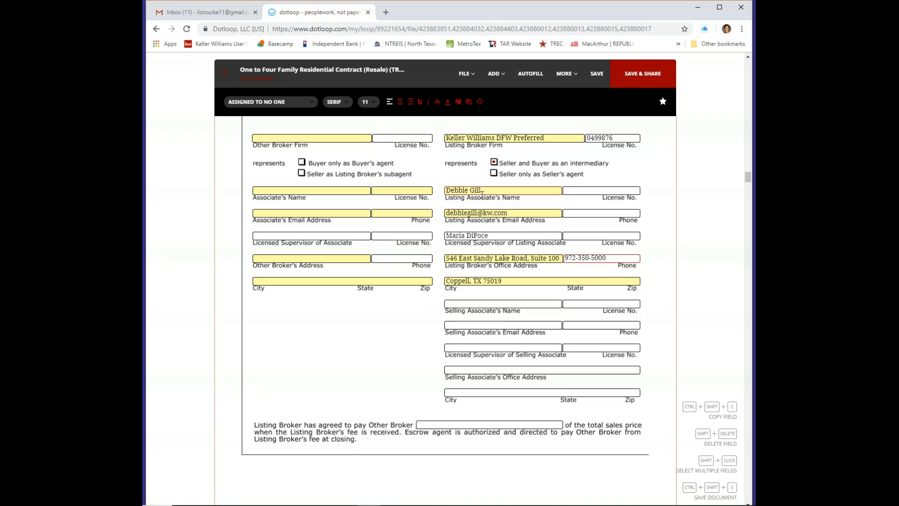
Enter the selling associate's name, license number and e-mail address
{"action": "left_click", "coordinate": [485, 303]}
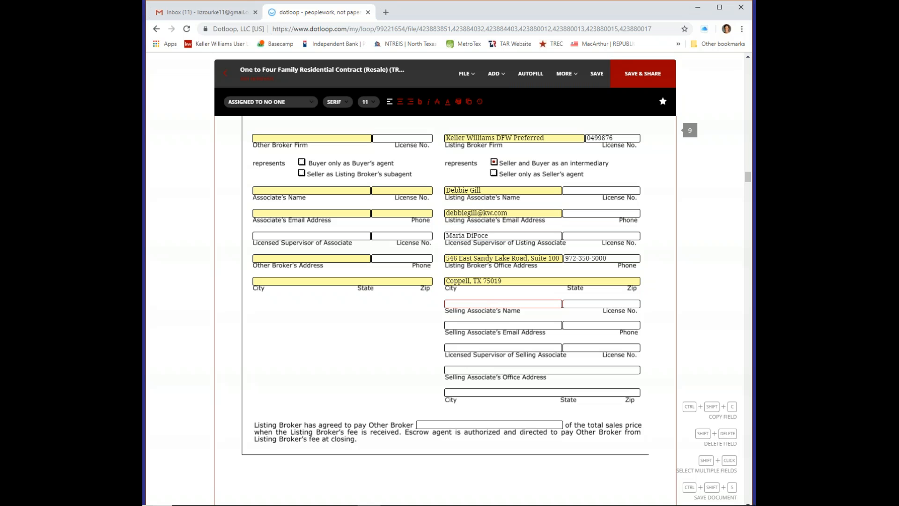
{"action": "key", "text": "Tab"}
{"action": "type", "text": "047482"}
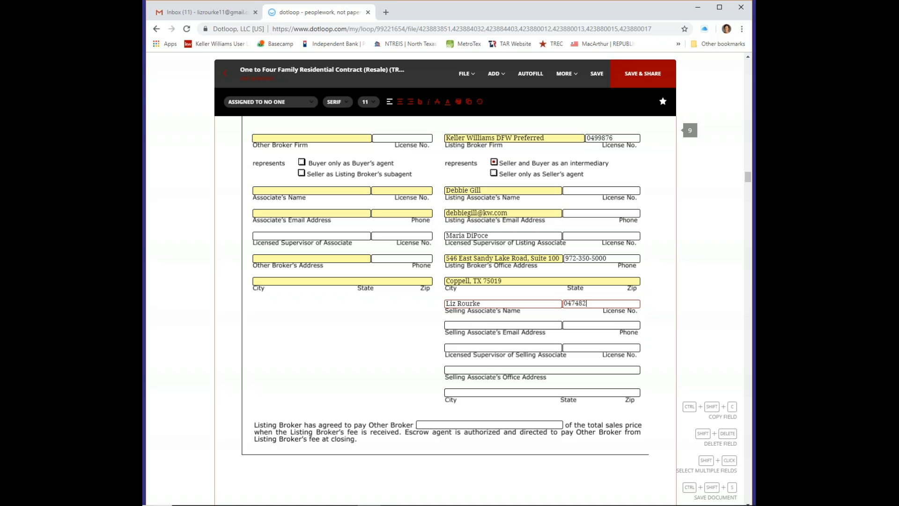
{"action": "key", "text": "Tab"}
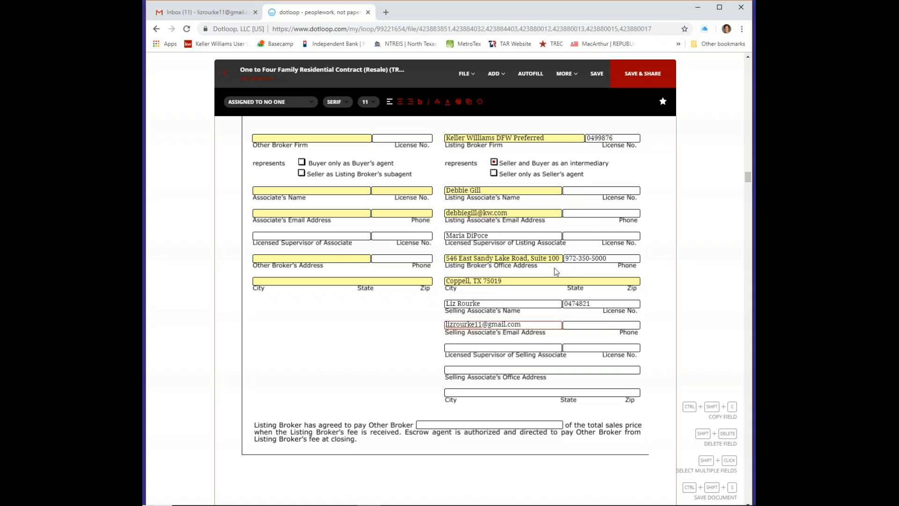
Review contract pages 9–10, selecting the Seller/Listing Broker signature field, then continue to the financing addendum
{"action": "scroll", "coordinate": [557, 270], "scroll_direction": "down", "scroll_amount": 8}
{"action": "scroll", "coordinate": [564, 263], "scroll_direction": "up", "scroll_amount": 8}
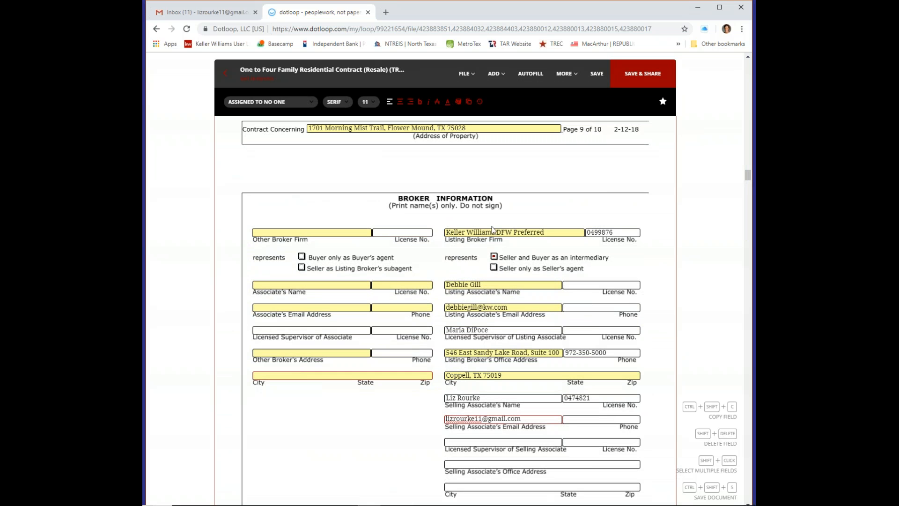
{"action": "scroll", "coordinate": [488, 233], "scroll_direction": "down", "scroll_amount": 12}
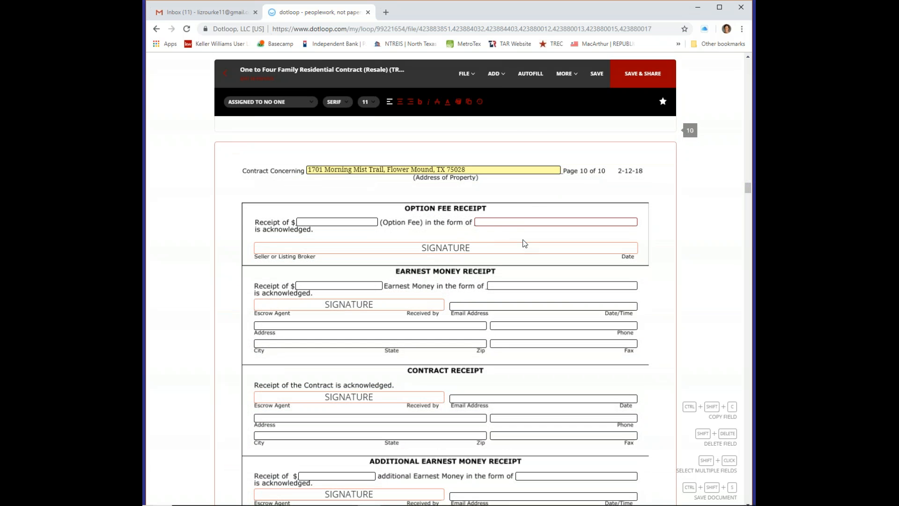
{"action": "scroll", "coordinate": [515, 208], "scroll_direction": "down", "scroll_amount": 1}
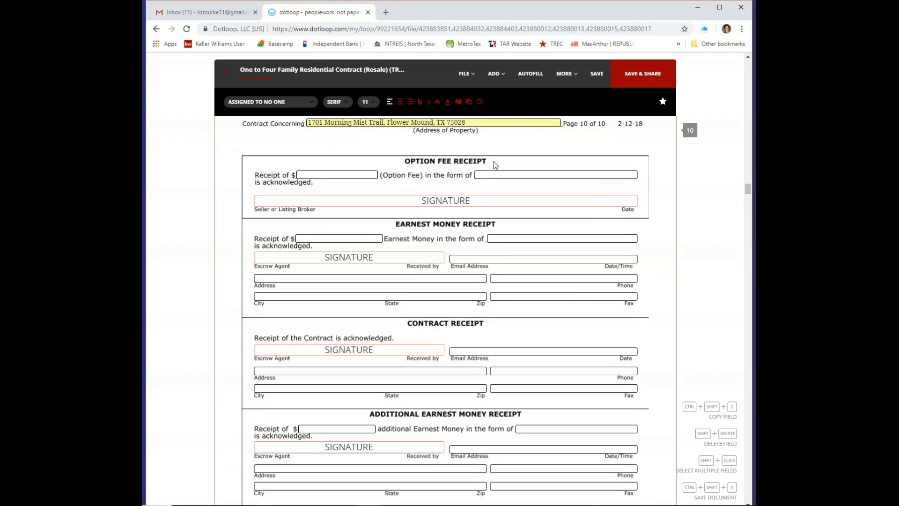
{"action": "left_click", "coordinate": [465, 200]}
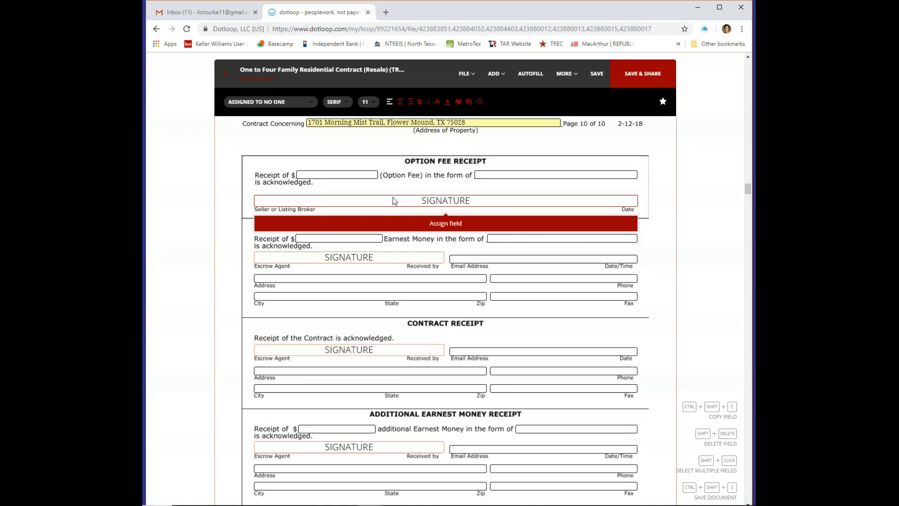
{"action": "scroll", "coordinate": [531, 232], "scroll_direction": "down", "scroll_amount": 6}
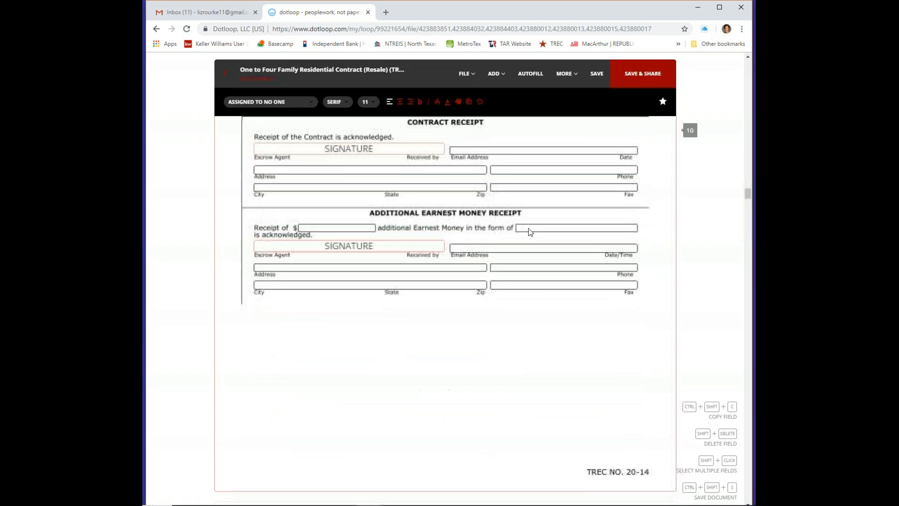
{"action": "scroll", "coordinate": [530, 232], "scroll_direction": "down", "scroll_amount": 6}
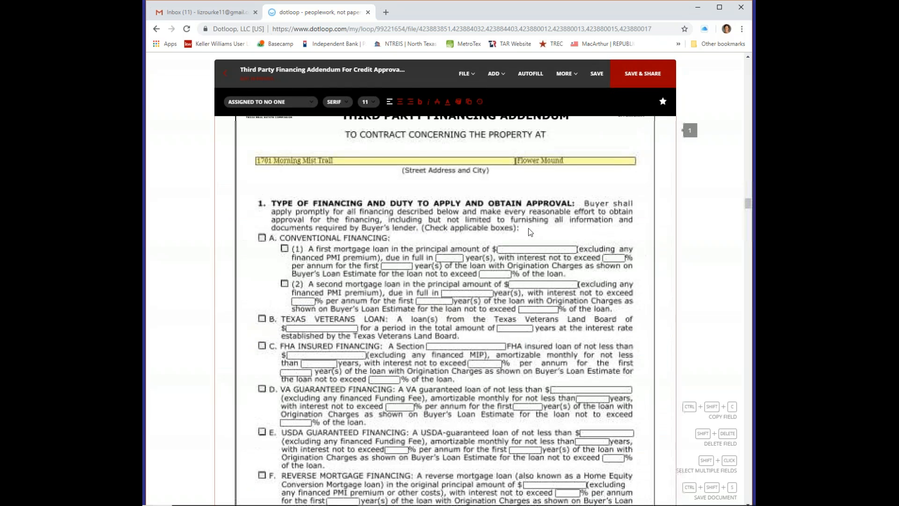
Page through the Third Party Financing Addendum to the owners association addendum
{"action": "scroll", "coordinate": [531, 232], "scroll_direction": "down", "scroll_amount": 1}
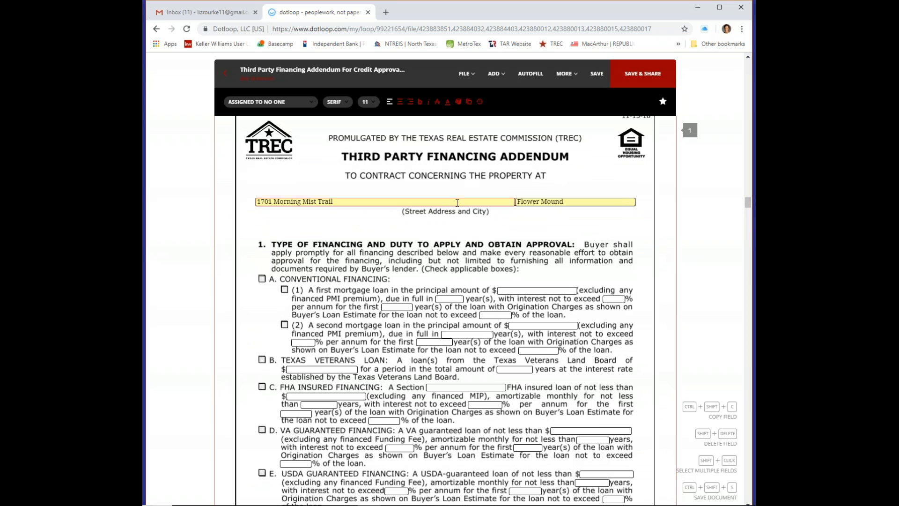
{"action": "scroll", "coordinate": [458, 203], "scroll_direction": "down", "scroll_amount": 2}
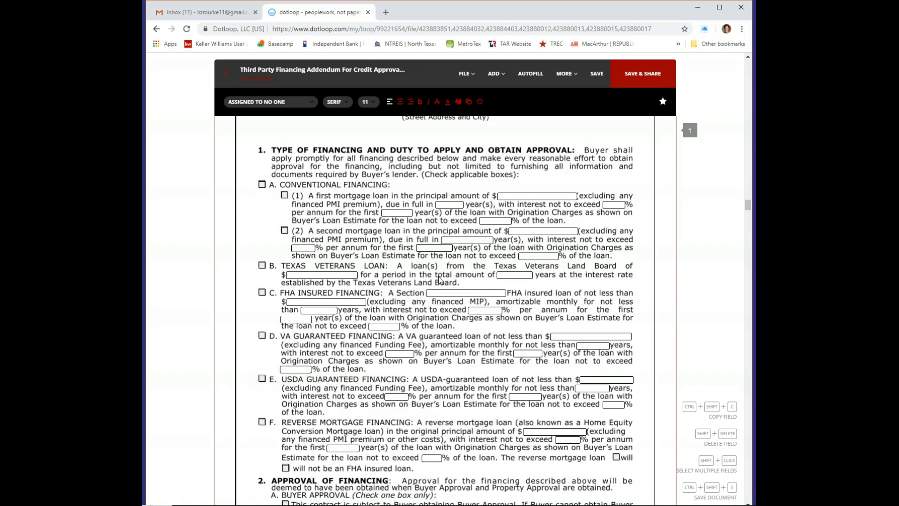
{"action": "scroll", "coordinate": [434, 178], "scroll_direction": "down", "scroll_amount": 11}
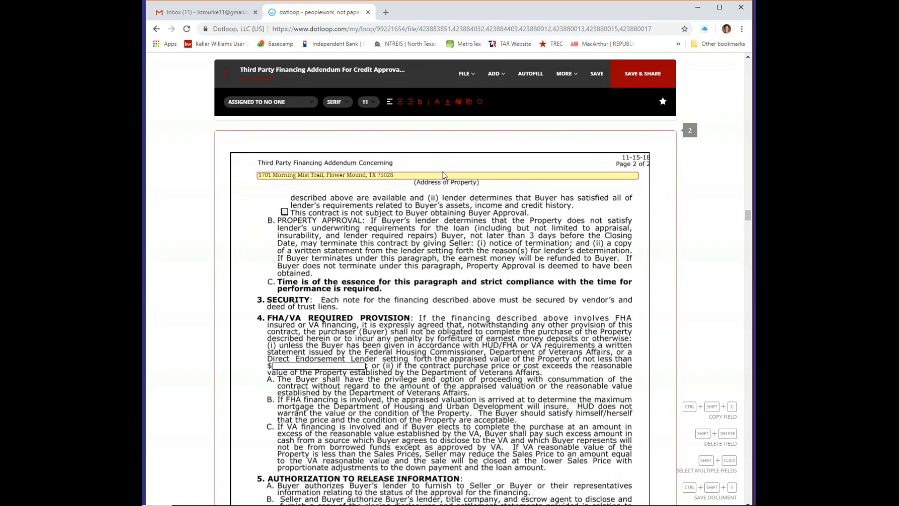
{"action": "scroll", "coordinate": [443, 180], "scroll_direction": "up", "scroll_amount": 2}
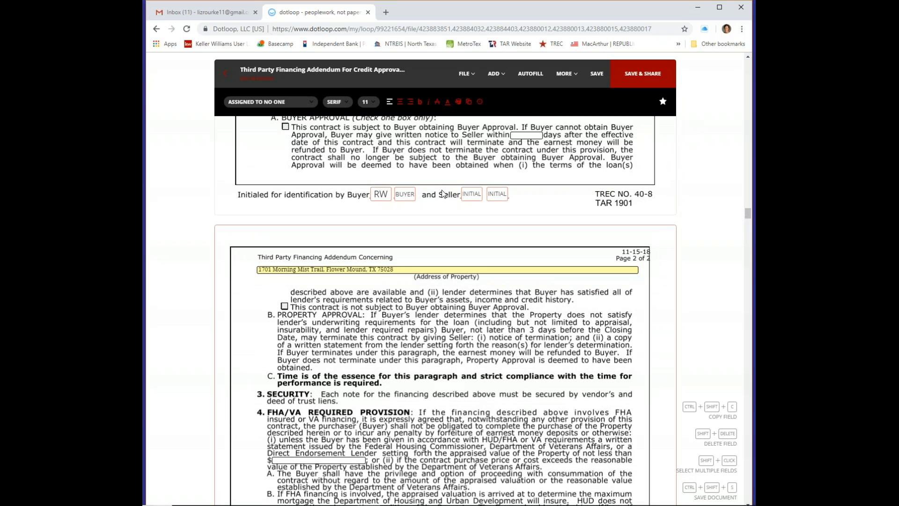
{"action": "scroll", "coordinate": [444, 193], "scroll_direction": "down", "scroll_amount": 4}
{"action": "scroll", "coordinate": [447, 186], "scroll_direction": "down", "scroll_amount": 4}
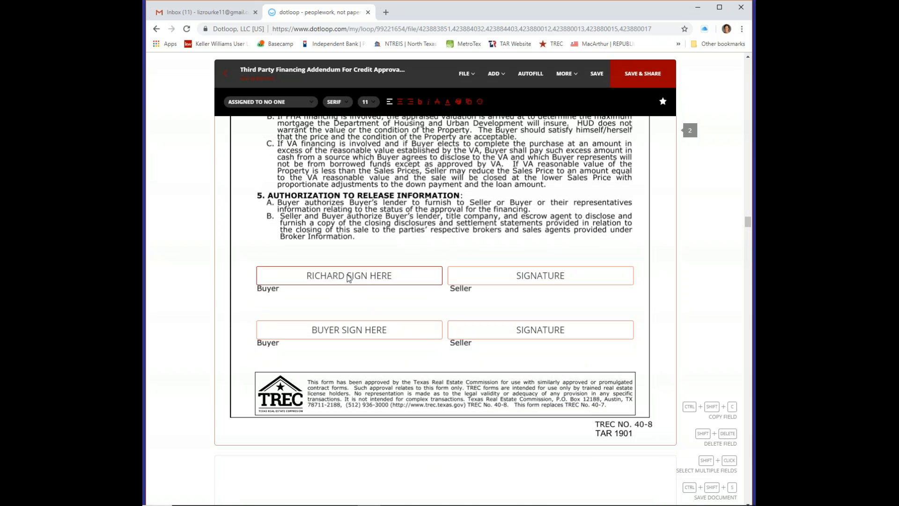
{"action": "scroll", "coordinate": [451, 196], "scroll_direction": "down", "scroll_amount": 8}
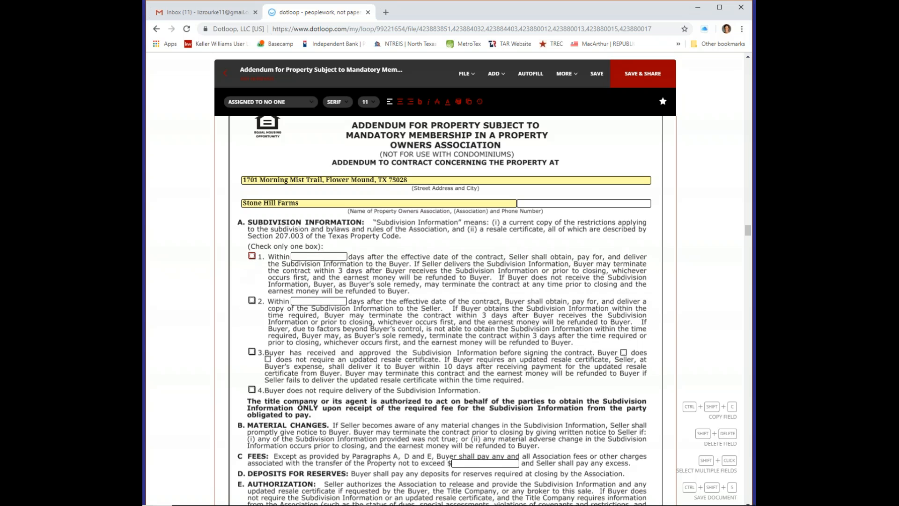
Tick option 1 under Subdivision Information and select the Within days blank
{"action": "left_click", "coordinate": [251, 259]}
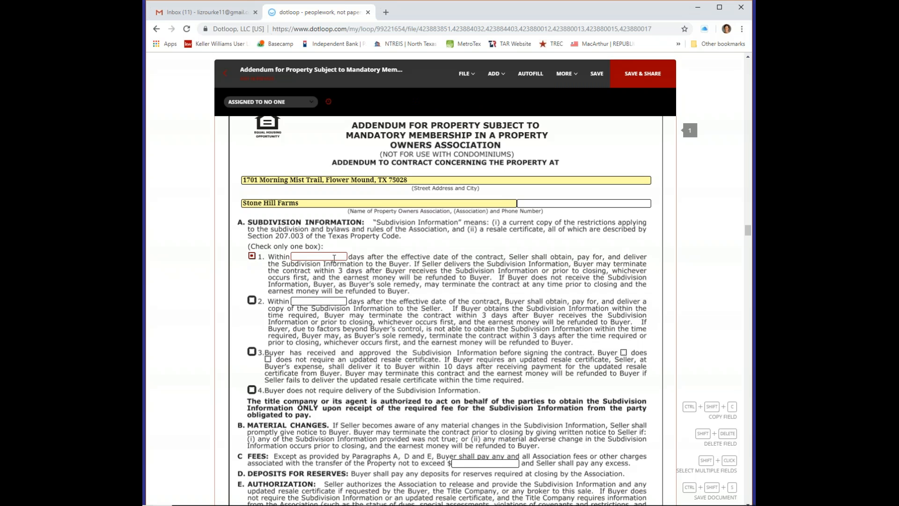
{"action": "left_click", "coordinate": [336, 257]}
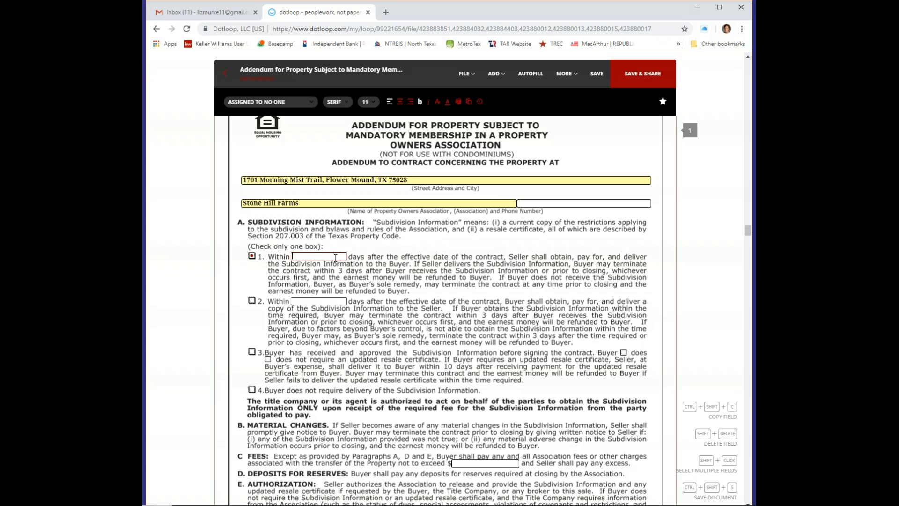
{"action": "scroll", "coordinate": [426, 297], "scroll_direction": "down", "scroll_amount": 7}
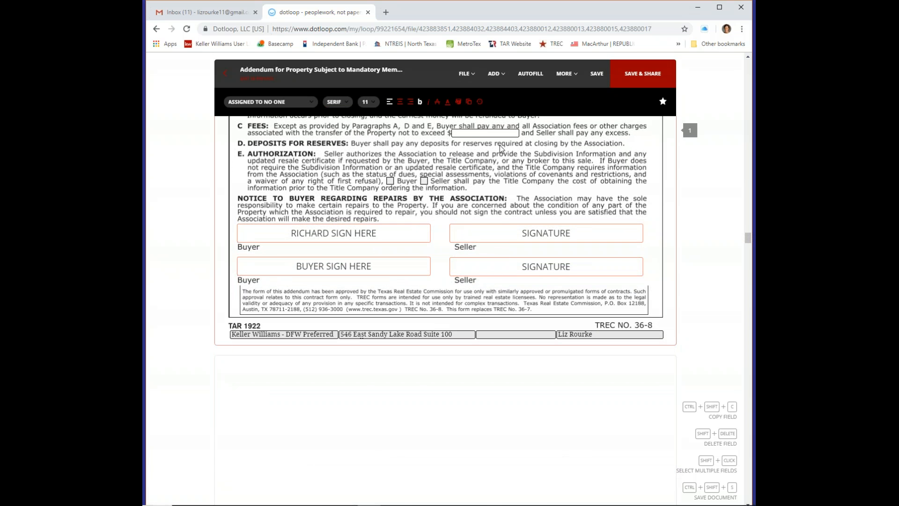
{"action": "scroll", "coordinate": [500, 147], "scroll_direction": "down", "scroll_amount": 8}
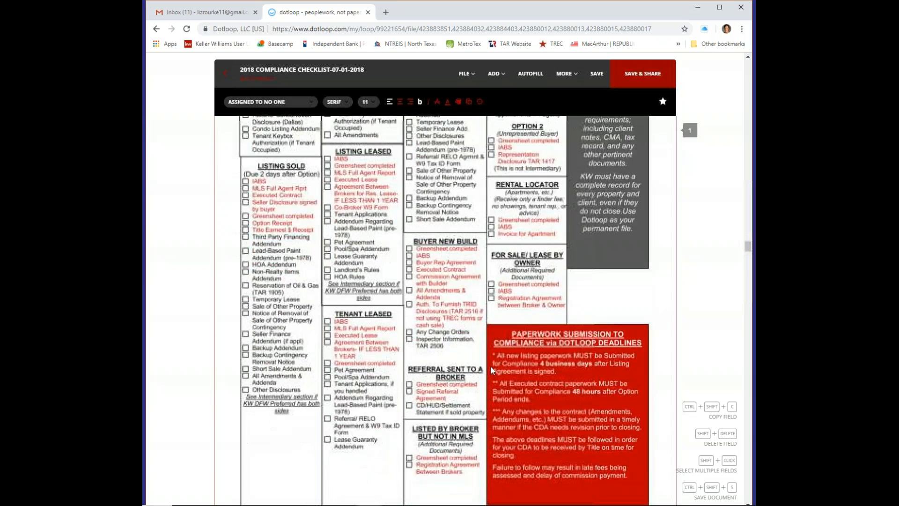
Page through Brokerage Services, the Inspection Notice and the lead brochure, then exit the editor
{"action": "scroll", "coordinate": [491, 366], "scroll_direction": "down", "scroll_amount": 10}
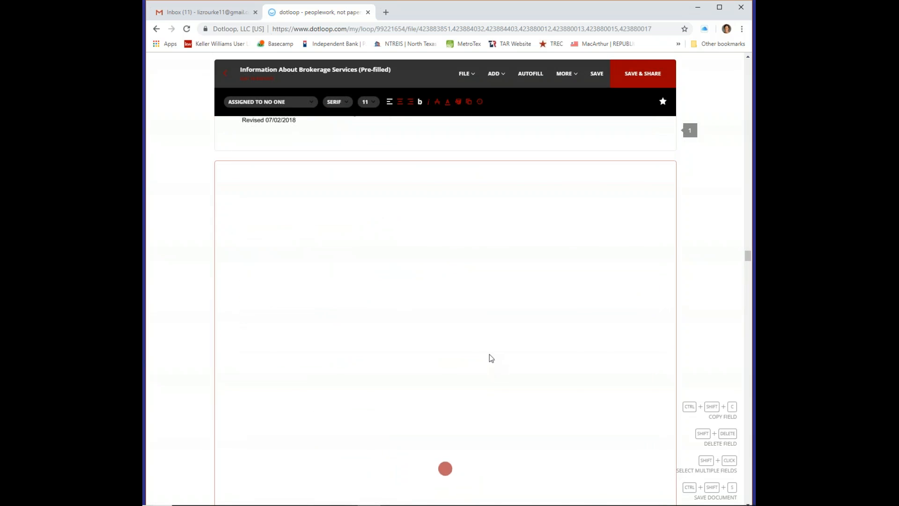
{"action": "scroll", "coordinate": [491, 358], "scroll_direction": "down", "scroll_amount": 1}
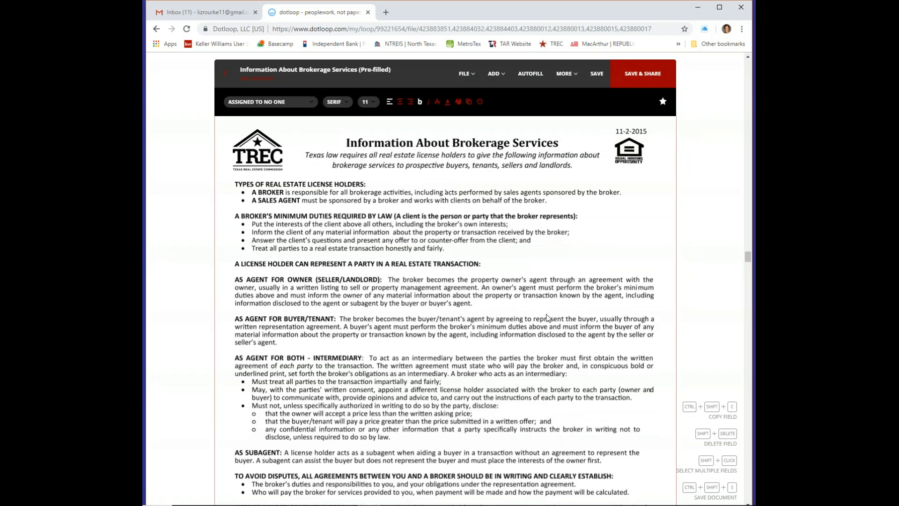
{"action": "scroll", "coordinate": [563, 285], "scroll_direction": "down", "scroll_amount": 7}
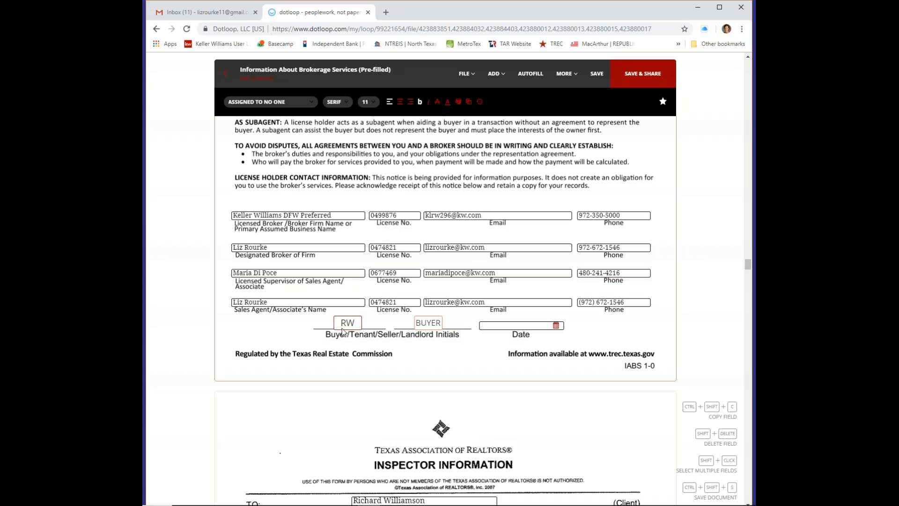
{"action": "scroll", "coordinate": [568, 274], "scroll_direction": "down", "scroll_amount": 5}
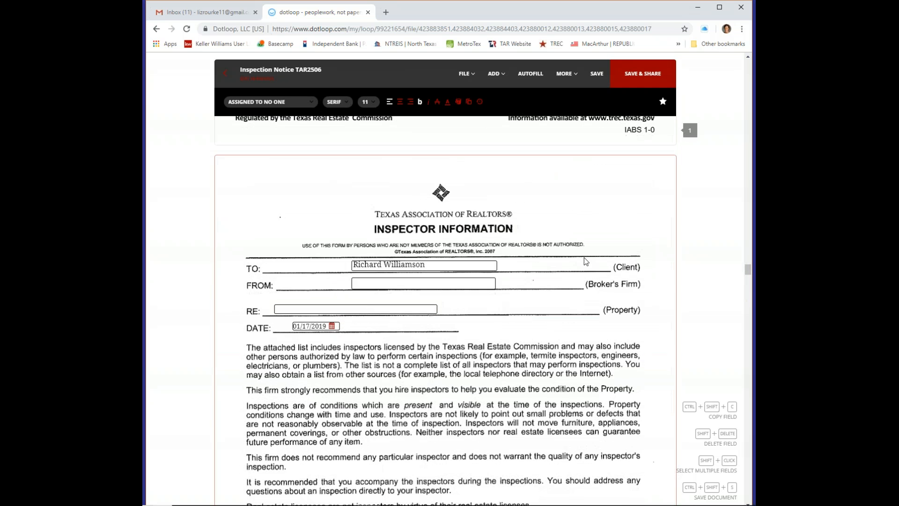
{"action": "scroll", "coordinate": [588, 265], "scroll_direction": "down", "scroll_amount": 10}
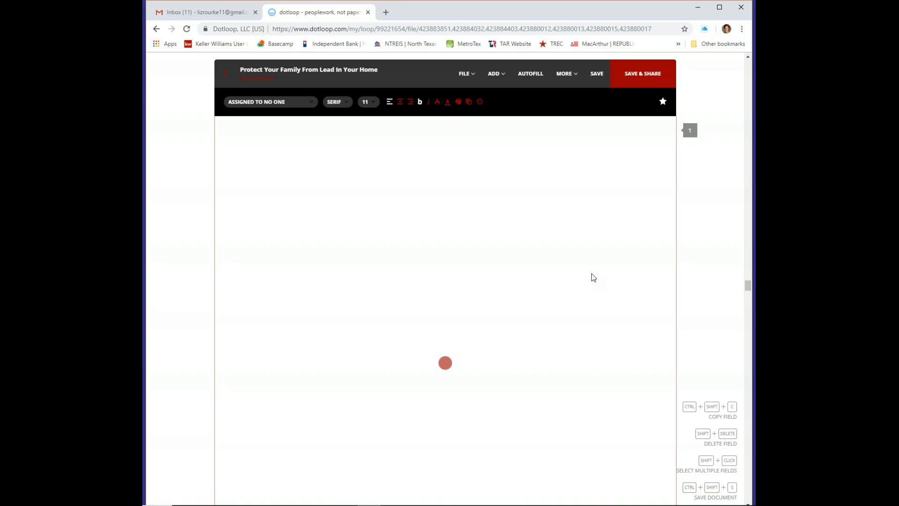
{"action": "scroll", "coordinate": [592, 271], "scroll_direction": "up", "scroll_amount": 1}
{"action": "scroll", "coordinate": [591, 270], "scroll_direction": "down", "scroll_amount": 2}
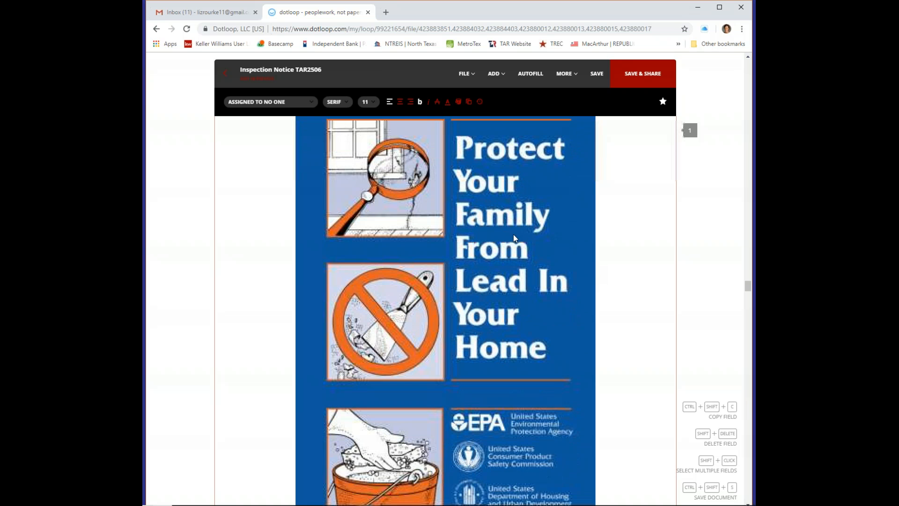
{"action": "left_click", "coordinate": [225, 72]}
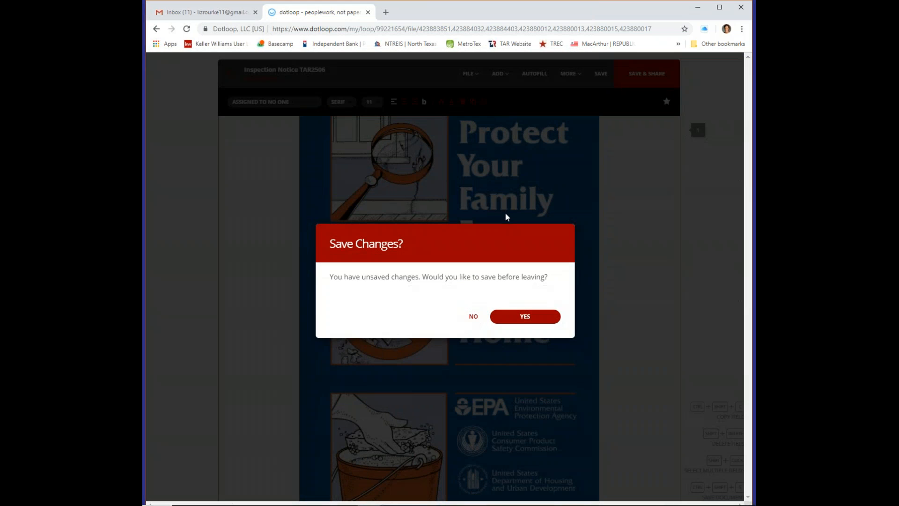
Save the changes and archive the 'Protect Your Family From Lead In Your Home' document
{"action": "left_click", "coordinate": [526, 318]}
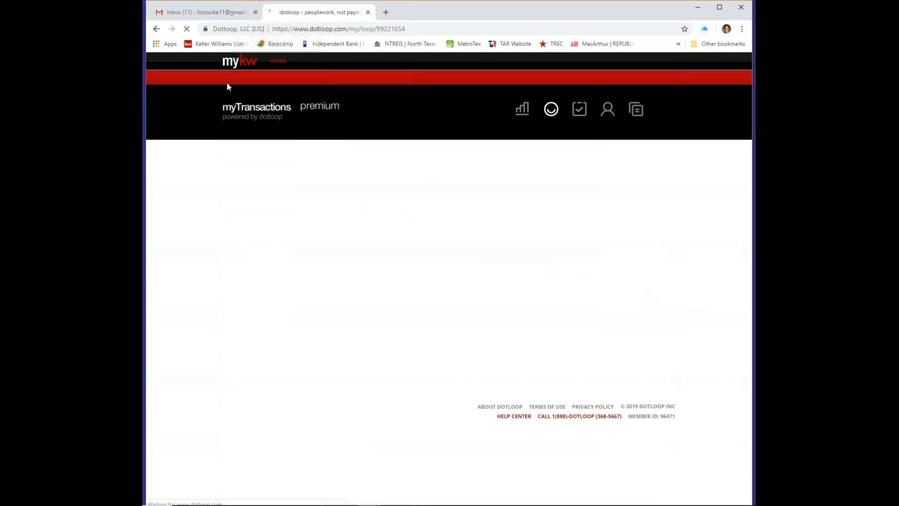
{"action": "scroll", "coordinate": [707, 388], "scroll_direction": "down", "scroll_amount": 2}
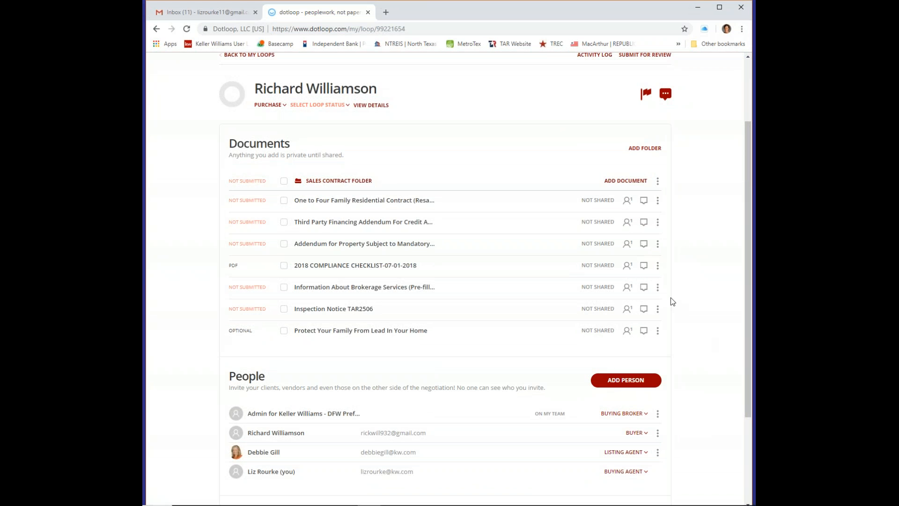
{"action": "left_click", "coordinate": [657, 331]}
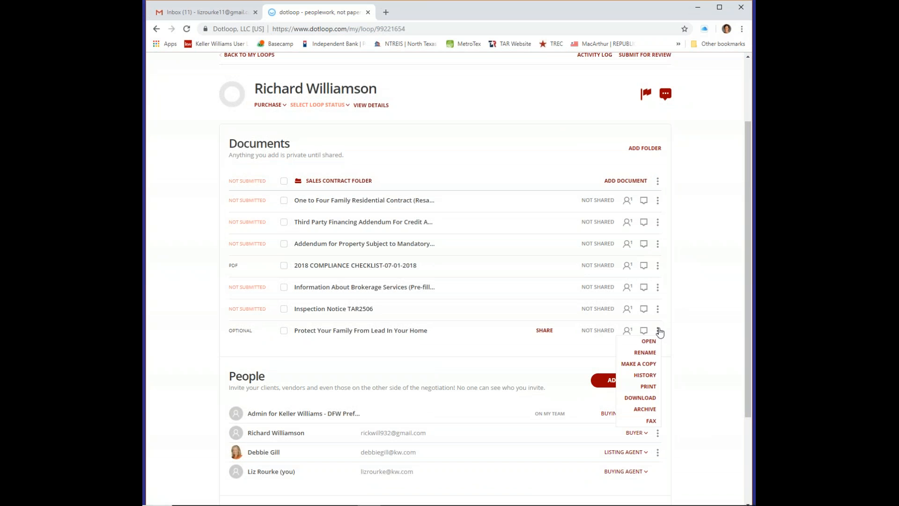
{"action": "left_click", "coordinate": [646, 409]}
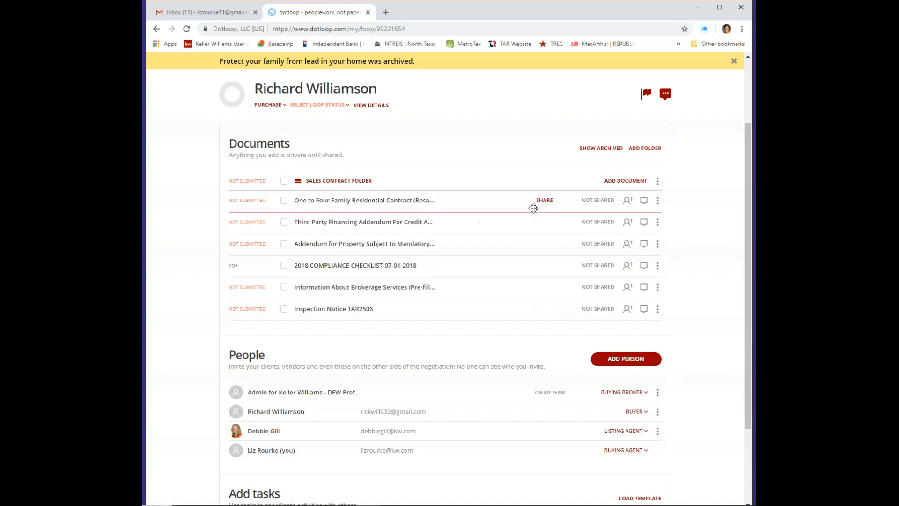
{"action": "scroll", "coordinate": [670, 134], "scroll_direction": "up", "scroll_amount": 1}
Select the contract, both addenda, Information About Brokerage Services and Inspection Notice TAR2506
{"action": "left_click", "coordinate": [284, 247]}
{"action": "left_click", "coordinate": [284, 269]}
{"action": "left_click", "coordinate": [283, 291]}
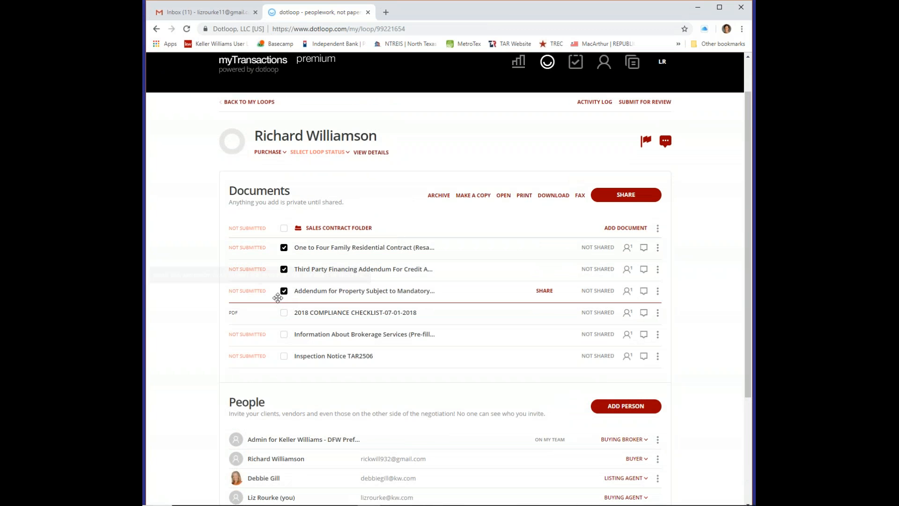
{"action": "left_click", "coordinate": [284, 335]}
{"action": "left_click", "coordinate": [284, 357]}
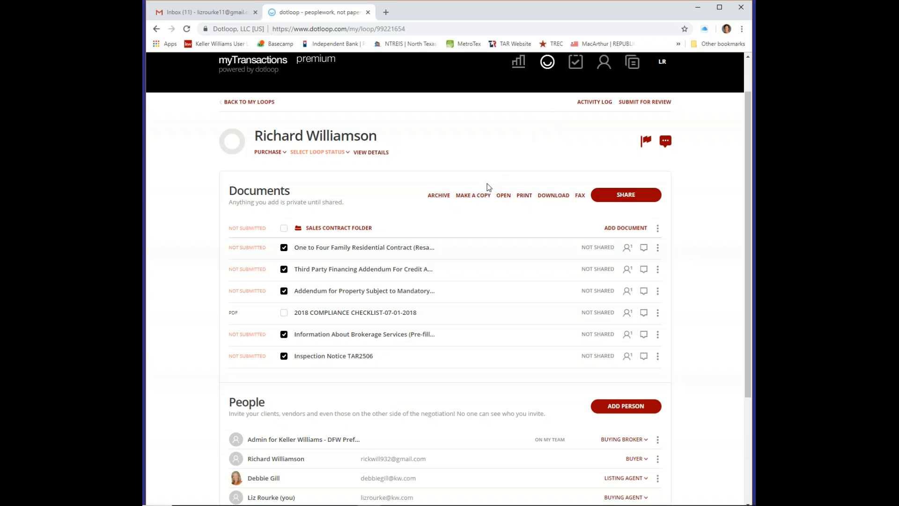
Share the five documents with the buyer, attaching PDFs to the e-mail
{"action": "left_click", "coordinate": [628, 200]}
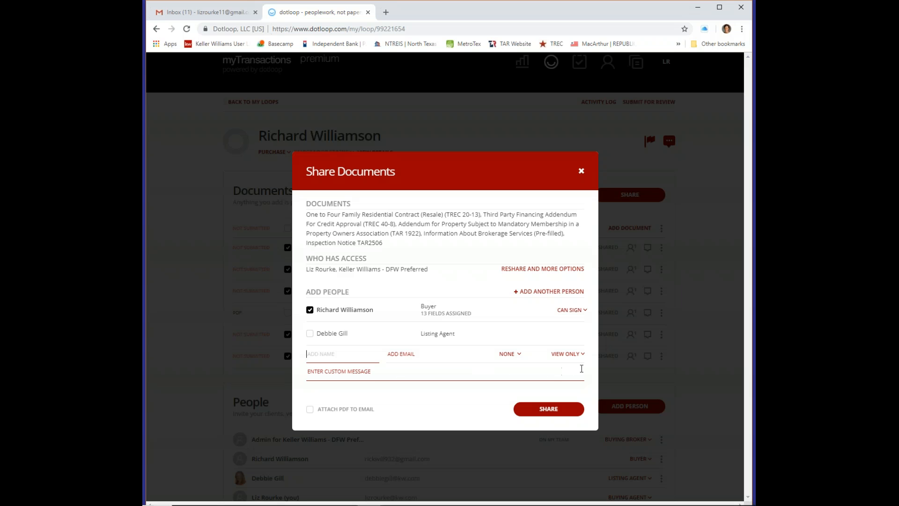
{"action": "left_click", "coordinate": [310, 410]}
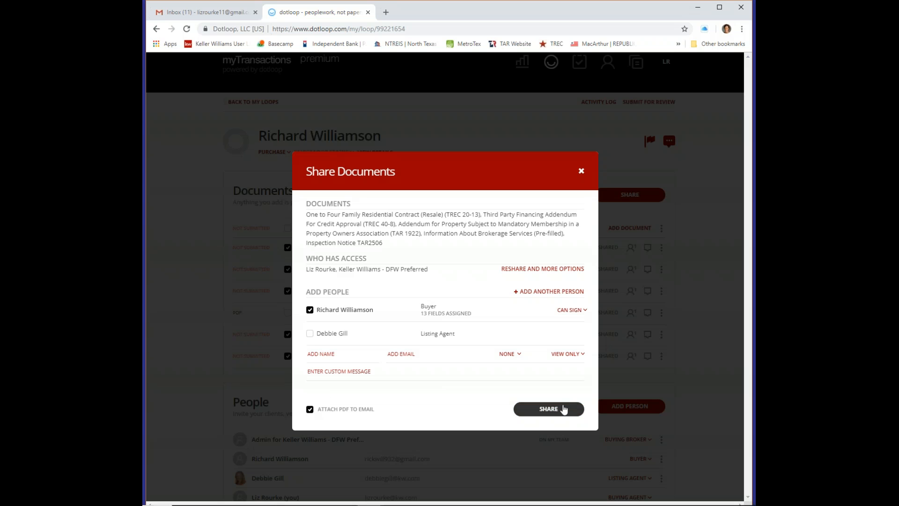
{"action": "left_click", "coordinate": [581, 172]}
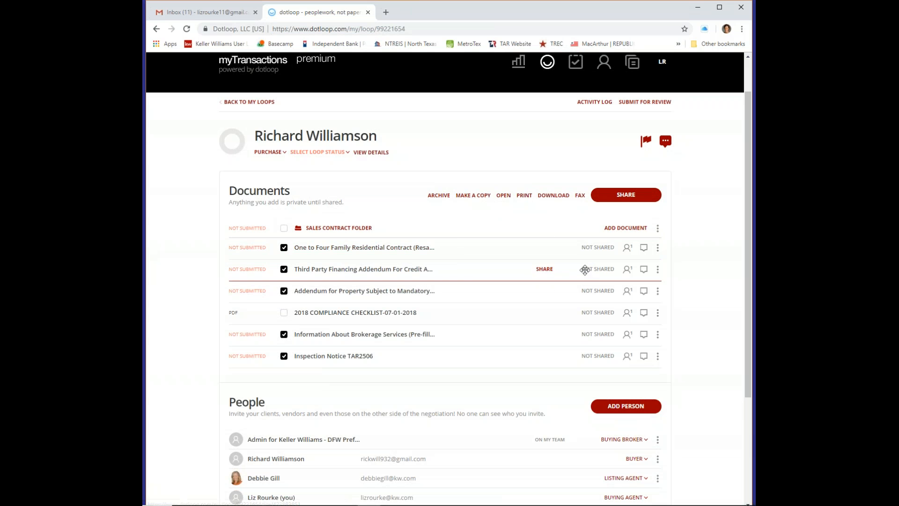
Cancel the accidental brokerage services document replacement and deselect Inspection Notice TAR2506
{"action": "left_click_drag", "start_coordinate": [594, 275], "coordinate": [559, 346]}
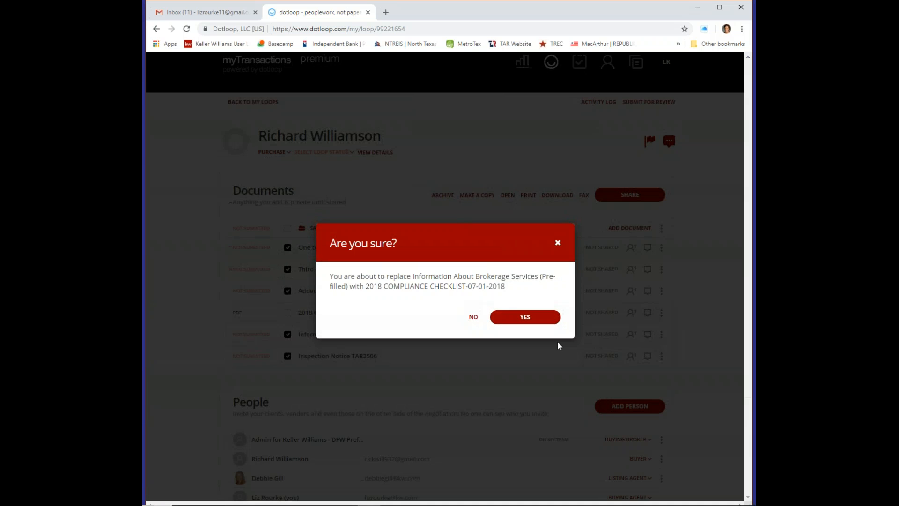
{"action": "left_click", "coordinate": [558, 243]}
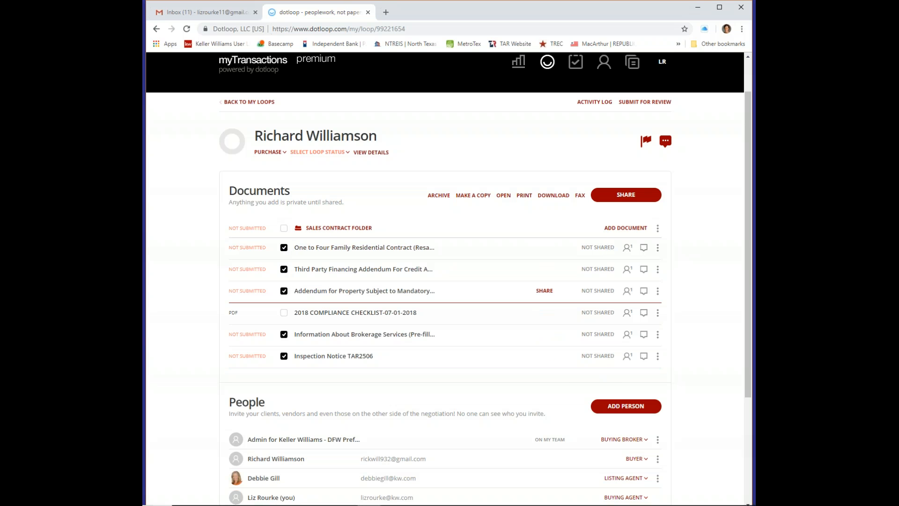
{"action": "left_click", "coordinate": [284, 356]}
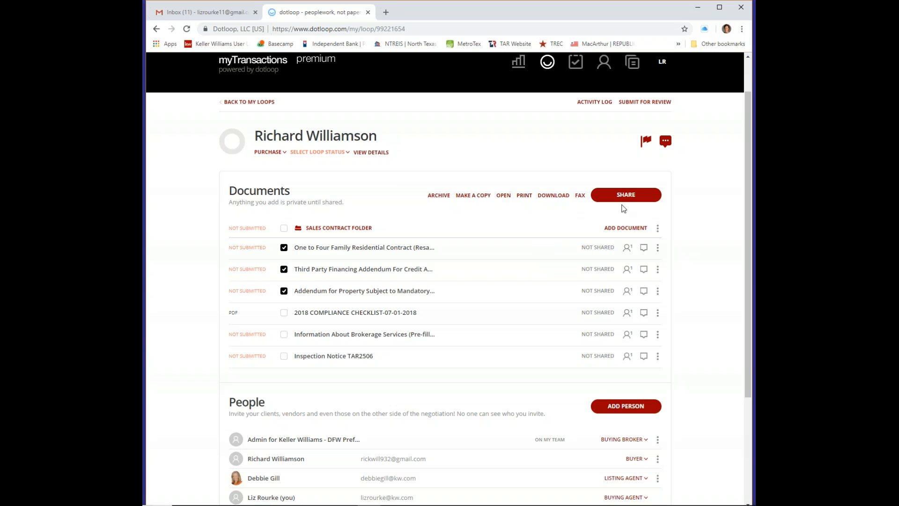
Set up a share of the three documents with the listing agent instead of the buyer
{"action": "left_click", "coordinate": [627, 195]}
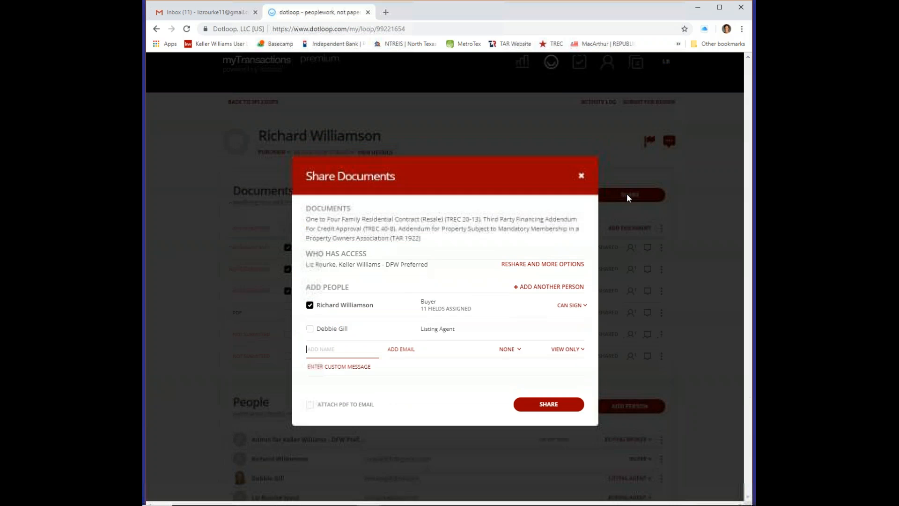
{"action": "left_click", "coordinate": [309, 305]}
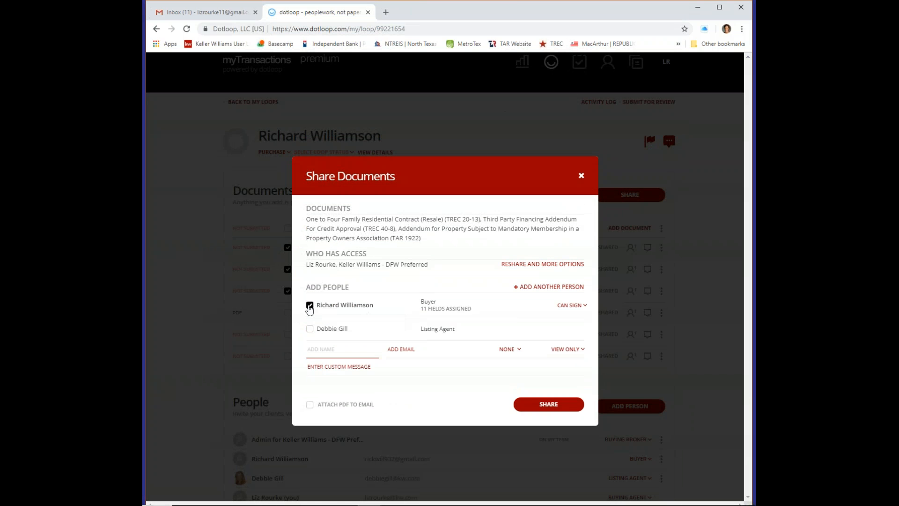
{"action": "left_click", "coordinate": [309, 329]}
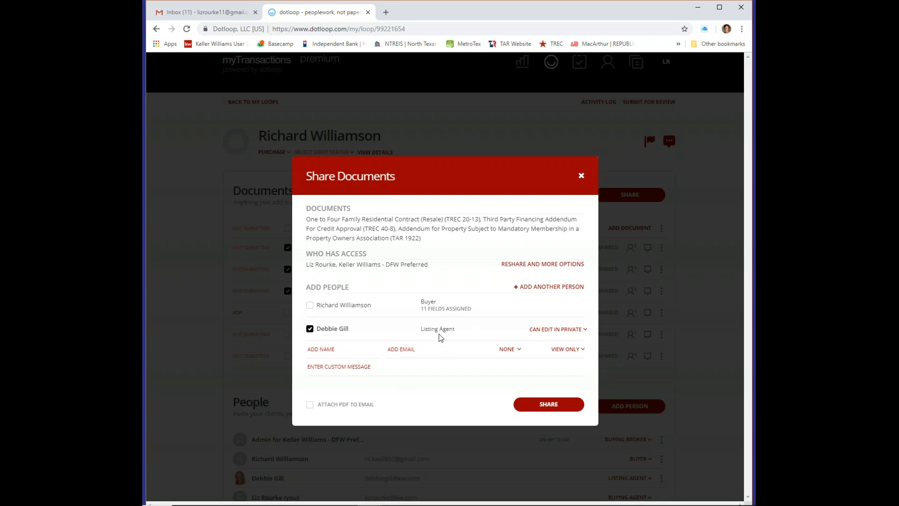
{"action": "left_click", "coordinate": [316, 367]}
Select the whole Sales Contract Folder with all its documents
{"action": "scroll", "coordinate": [580, 177], "scroll_direction": "down", "scroll_amount": 4}
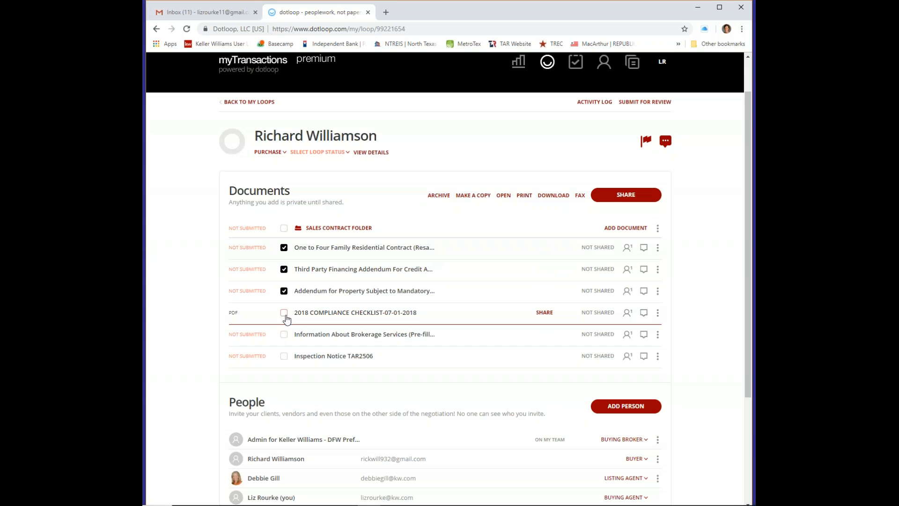
{"action": "left_click", "coordinate": [284, 334]}
{"action": "left_click", "coordinate": [284, 356]}
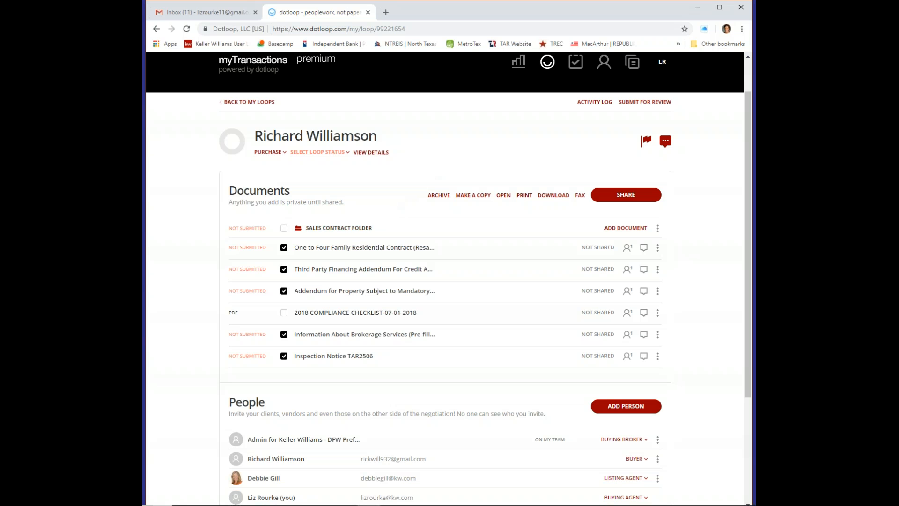
{"action": "left_click", "coordinate": [283, 229]}
{"action": "left_click", "coordinate": [283, 229]}
{"action": "left_click", "coordinate": [283, 229]}
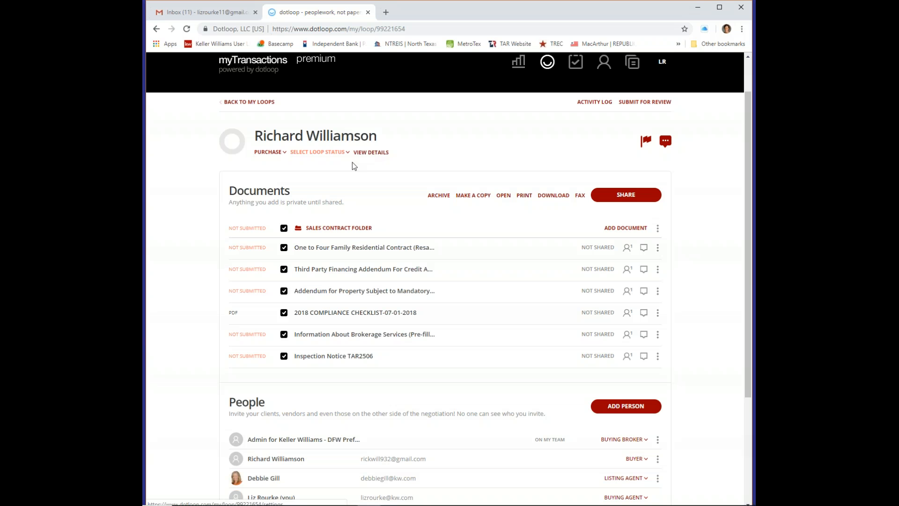
Save the loop details using the property address as the loop name, then review the fields
{"action": "left_click", "coordinate": [370, 153]}
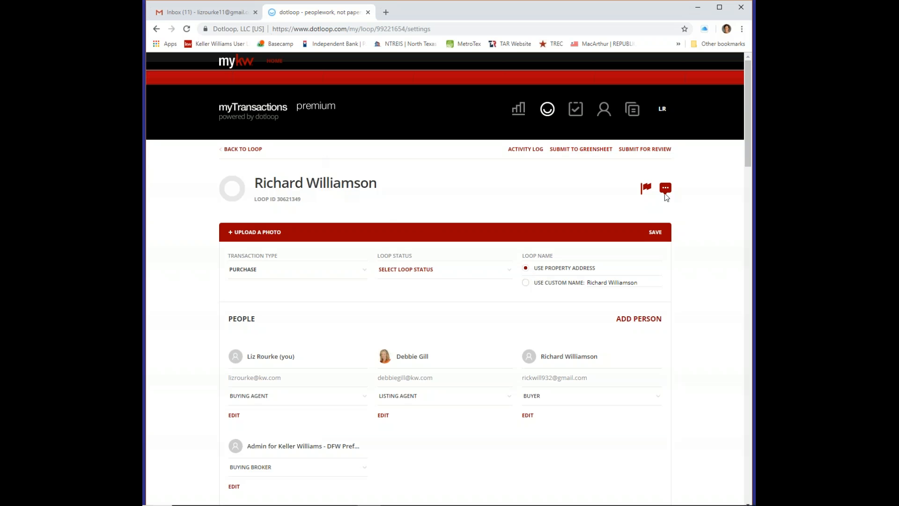
{"action": "left_click", "coordinate": [655, 233]}
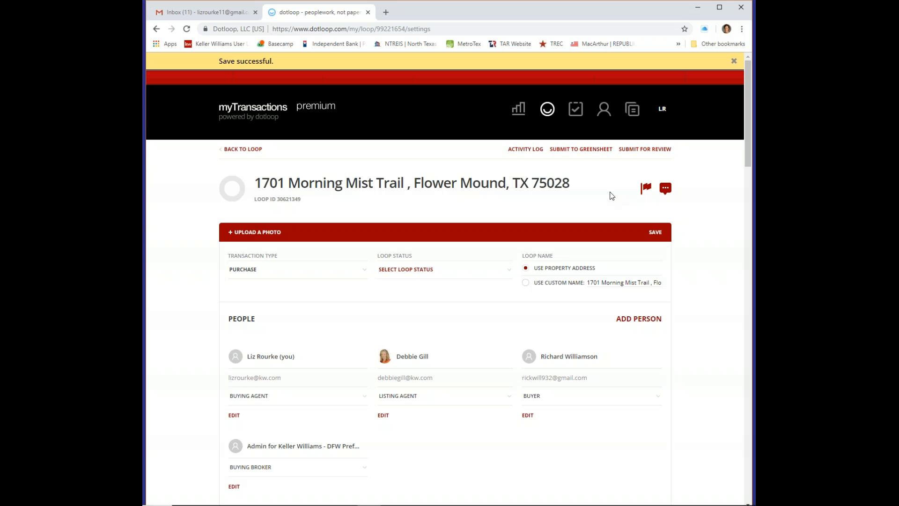
{"action": "scroll", "coordinate": [622, 305], "scroll_direction": "down", "scroll_amount": 5}
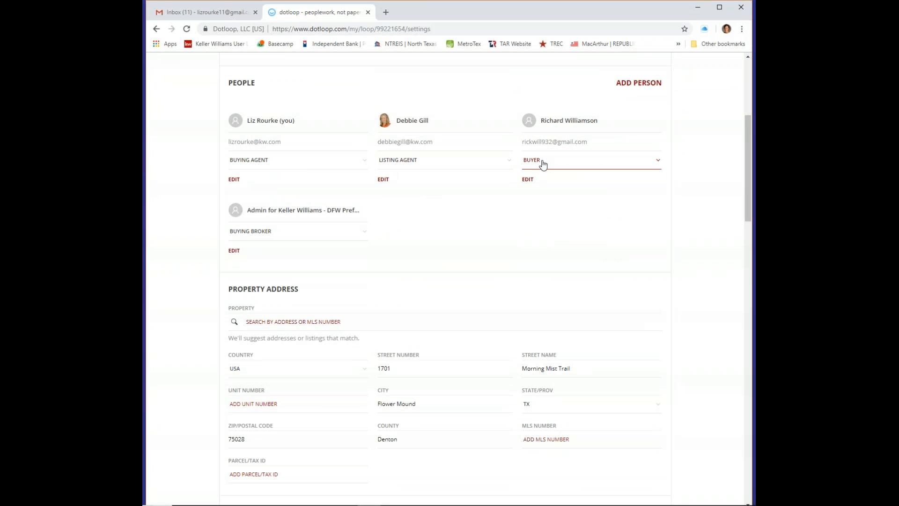
{"action": "scroll", "coordinate": [497, 253], "scroll_direction": "down", "scroll_amount": 4}
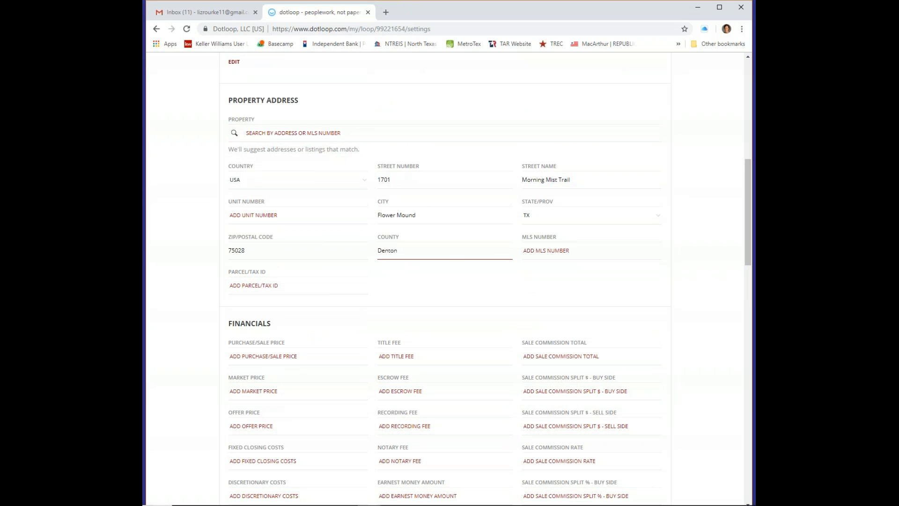
{"action": "scroll", "coordinate": [500, 258], "scroll_direction": "down", "scroll_amount": 1}
{"action": "scroll", "coordinate": [500, 258], "scroll_direction": "down", "scroll_amount": 8}
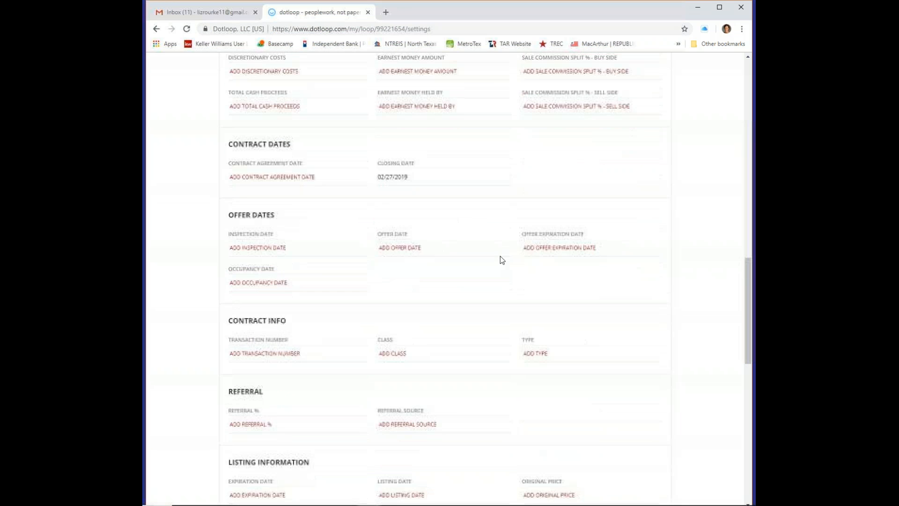
Save the details again, with the 02/27/2019 closing date, and return to the documents
{"action": "scroll", "coordinate": [523, 262], "scroll_direction": "up", "scroll_amount": 19}
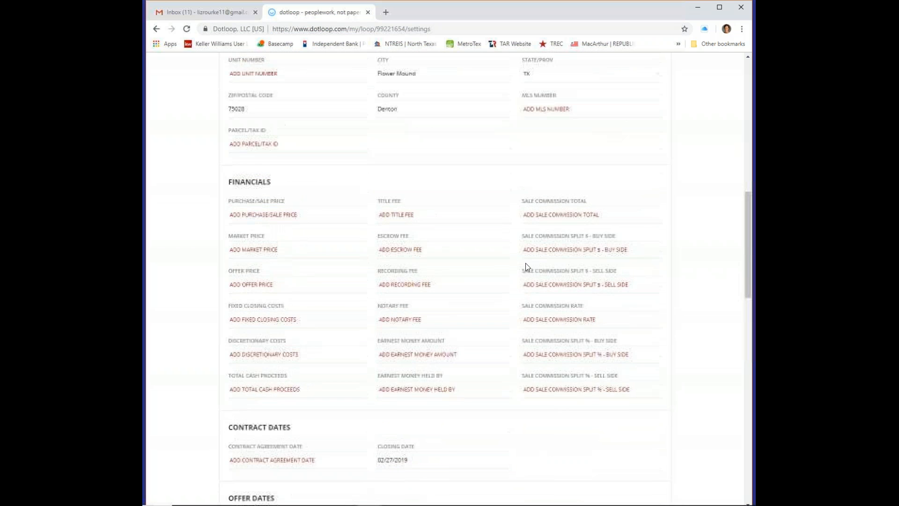
{"action": "scroll", "coordinate": [527, 262], "scroll_direction": "up", "scroll_amount": 1}
{"action": "left_click", "coordinate": [655, 232]}
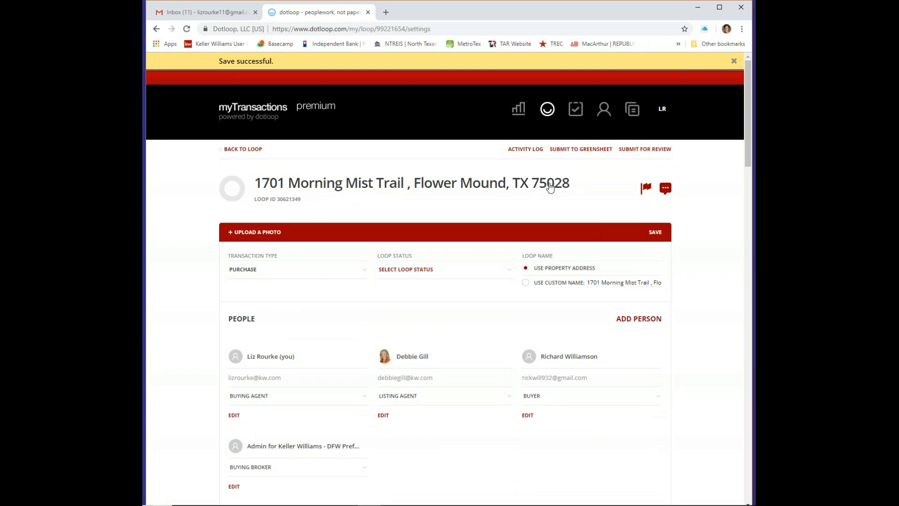
{"action": "left_click", "coordinate": [230, 150]}
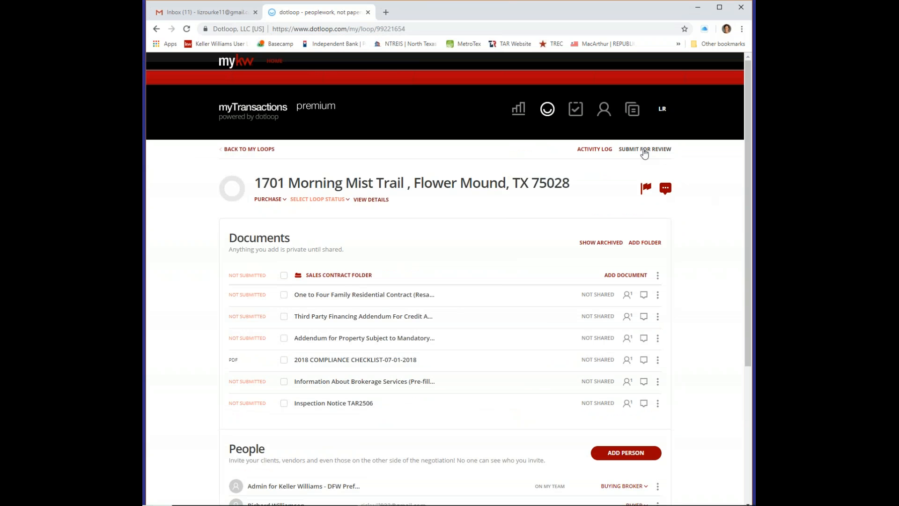
{"action": "left_click", "coordinate": [644, 149]}
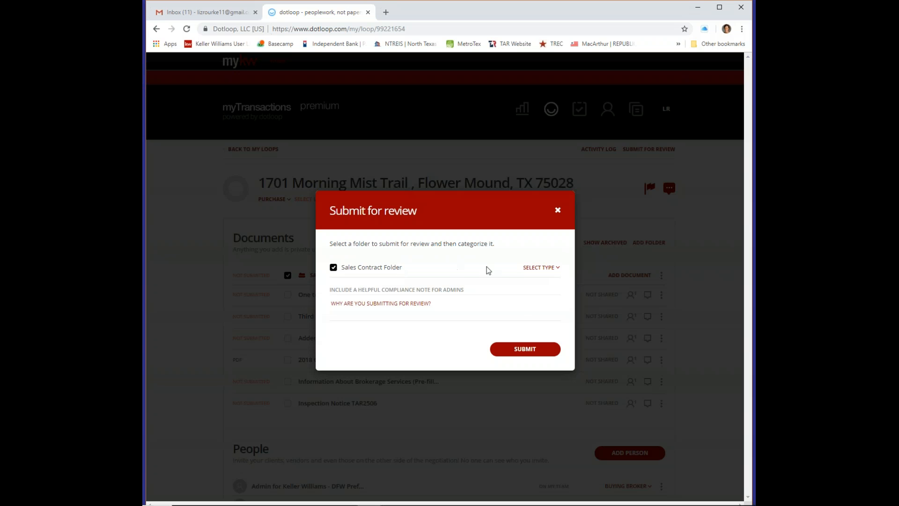
Choose BUYING as the submission type and submit the Sales Contract Folder
{"action": "left_click", "coordinate": [534, 272]}
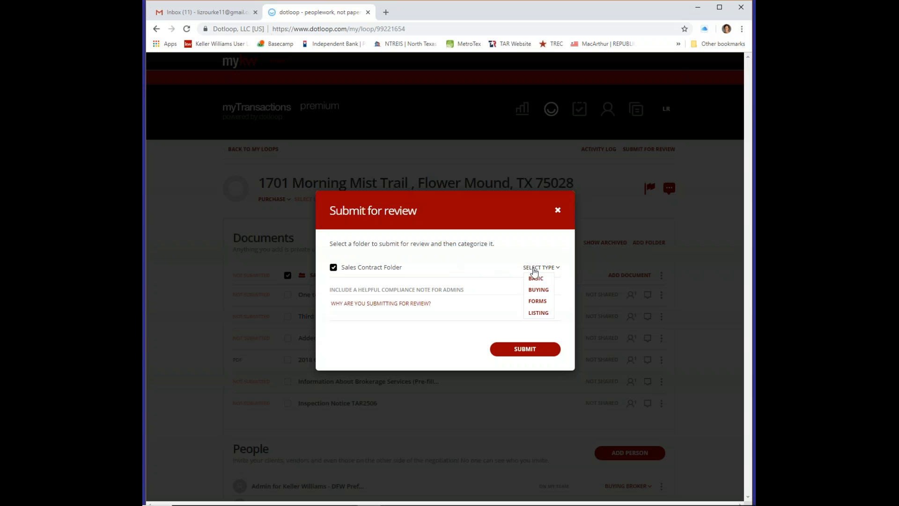
{"action": "left_click", "coordinate": [545, 290]}
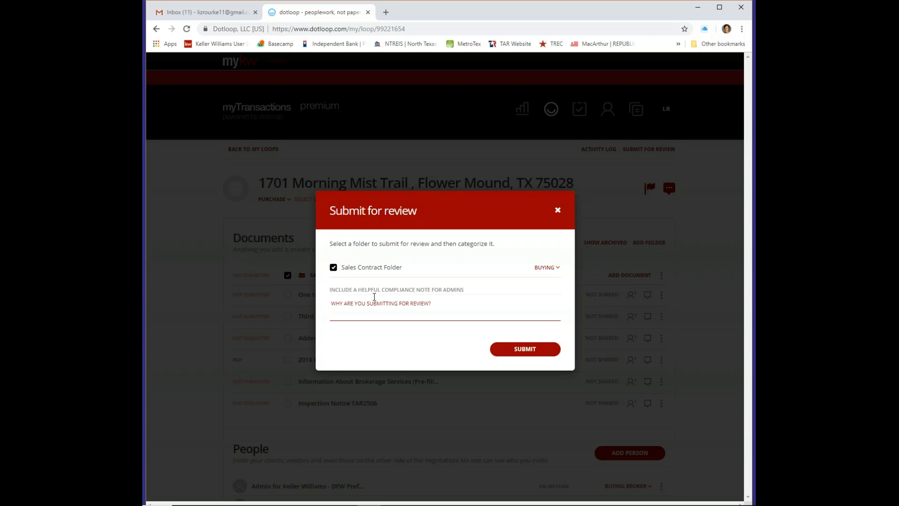
{"action": "left_click", "coordinate": [525, 350]}
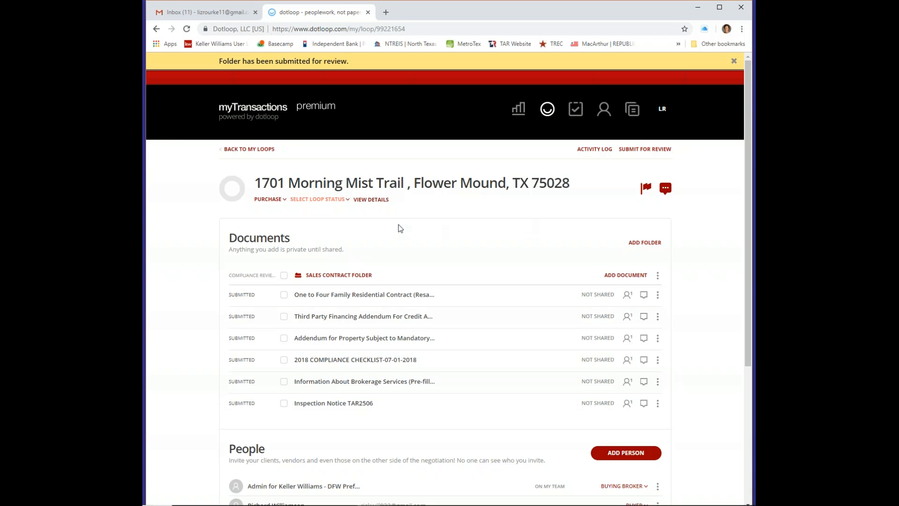
{"action": "left_click", "coordinate": [252, 149]}
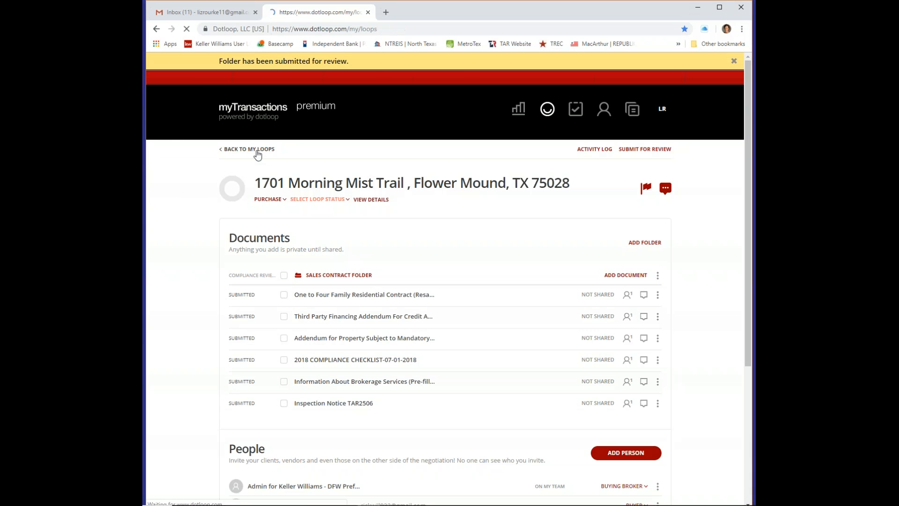
{"action": "left_click", "coordinate": [662, 110]}
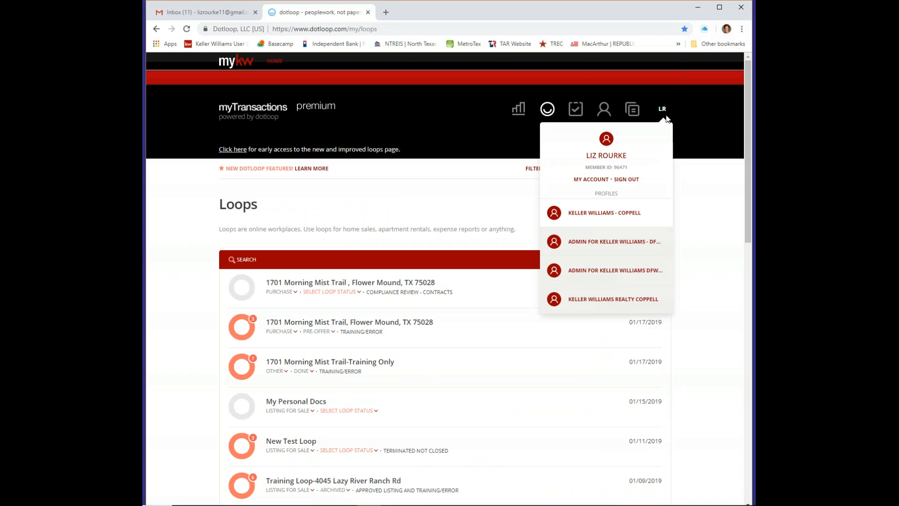
{"action": "left_click", "coordinate": [649, 246]}
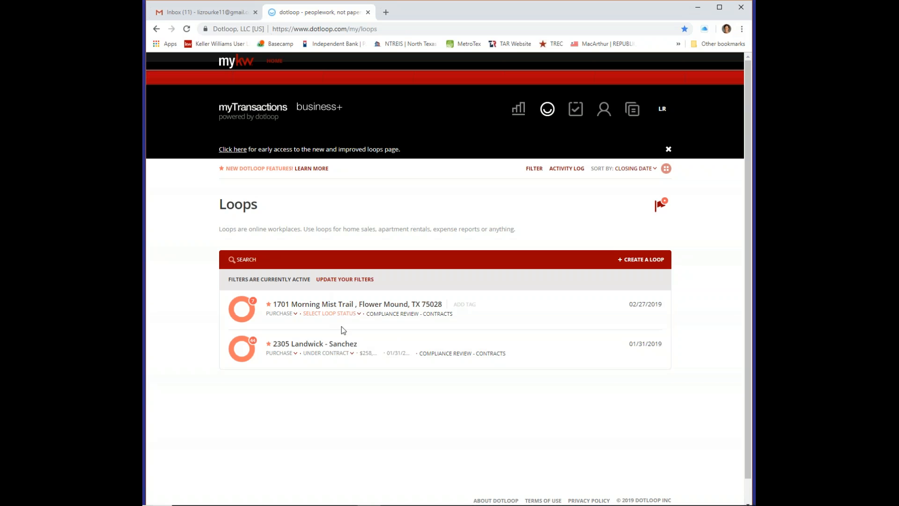
{"action": "left_click", "coordinate": [369, 306]}
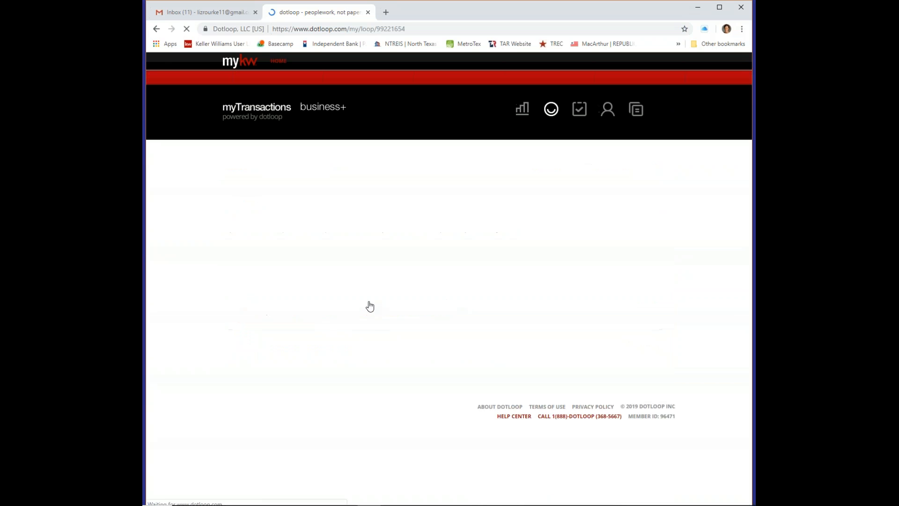
{"action": "scroll", "coordinate": [468, 302], "scroll_direction": "down", "scroll_amount": 3}
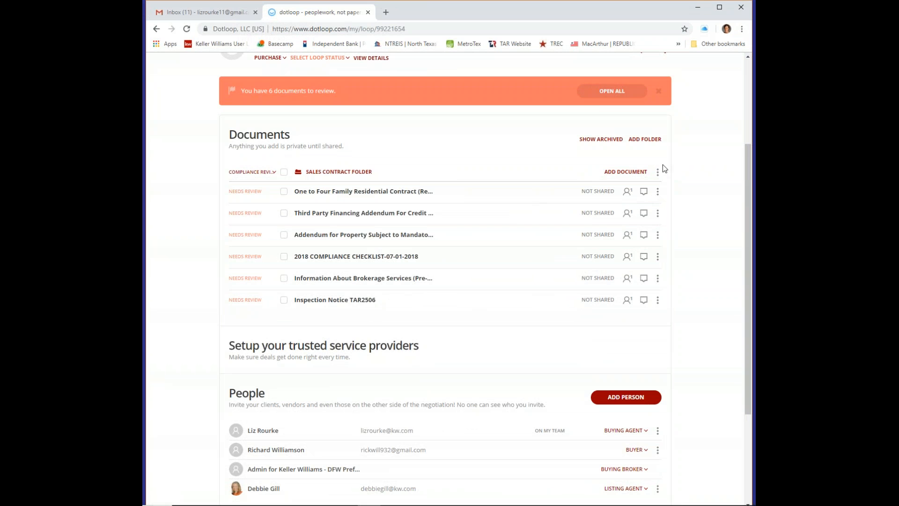
{"action": "scroll", "coordinate": [630, 92], "scroll_direction": "up", "scroll_amount": 2}
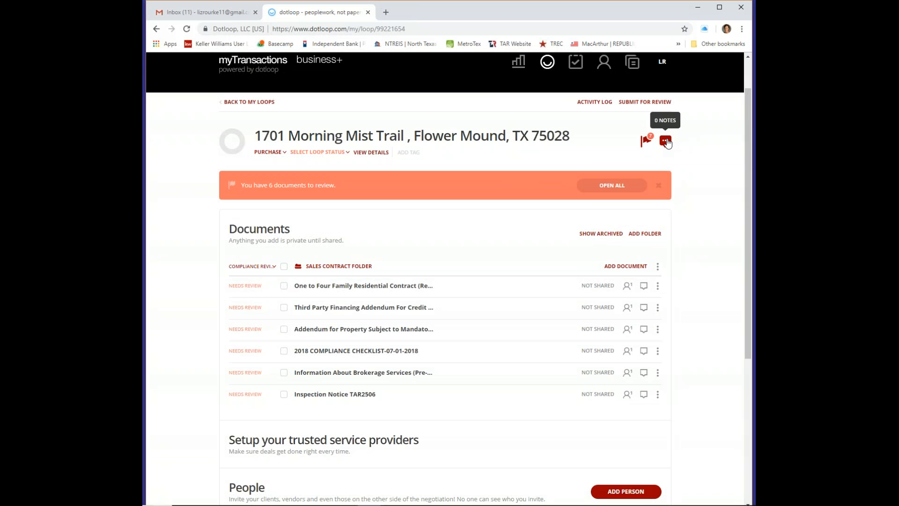
Open all six Sales Contract documents for review and approve the Third Party Financing Addendum
{"action": "left_click", "coordinate": [614, 186]}
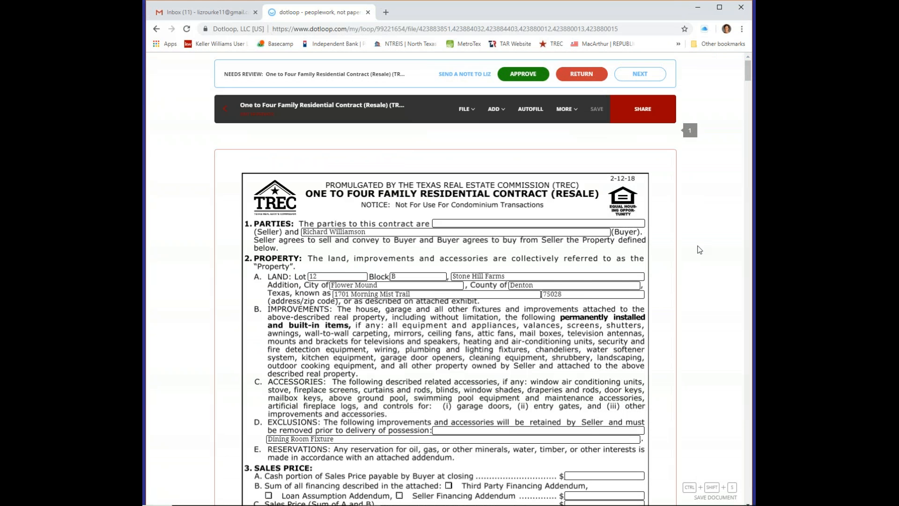
{"action": "scroll", "coordinate": [616, 258], "scroll_direction": "down", "scroll_amount": 10}
{"action": "scroll", "coordinate": [616, 261], "scroll_direction": "down", "scroll_amount": 15}
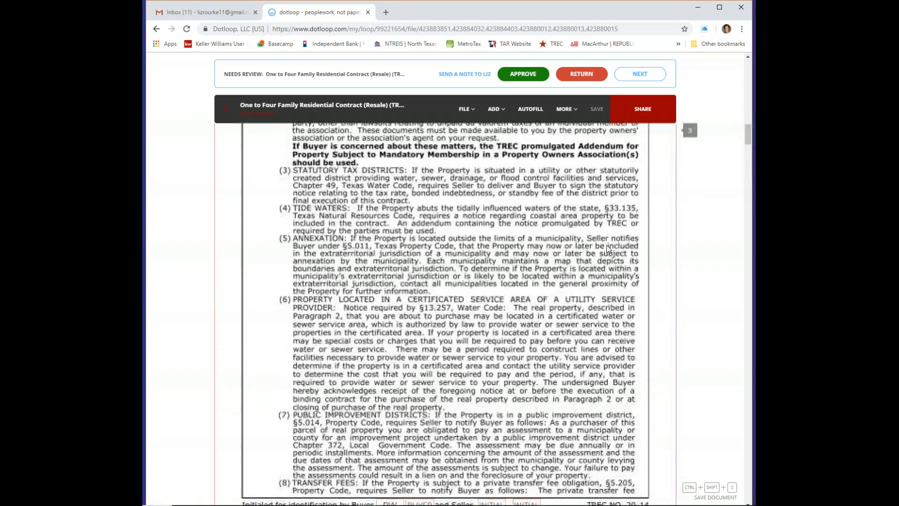
{"action": "scroll", "coordinate": [608, 248], "scroll_direction": "down", "scroll_amount": 4}
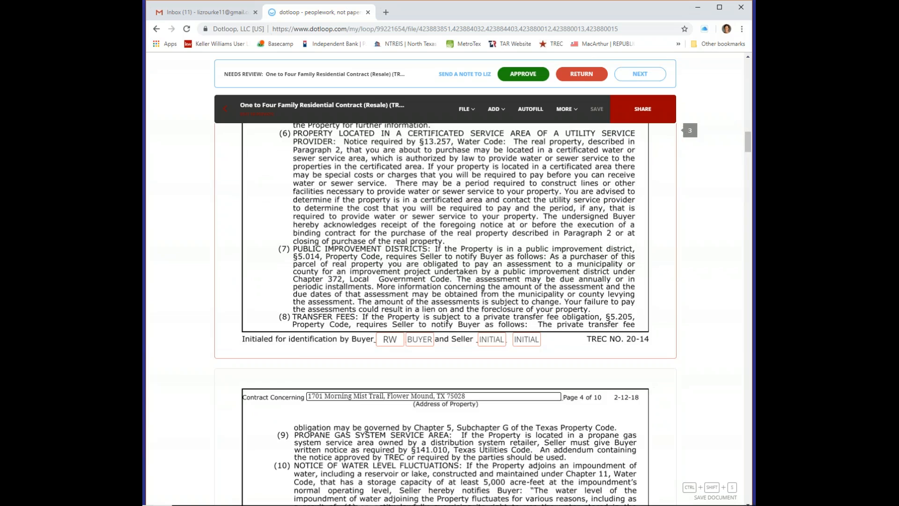
{"action": "left_click", "coordinate": [639, 74]}
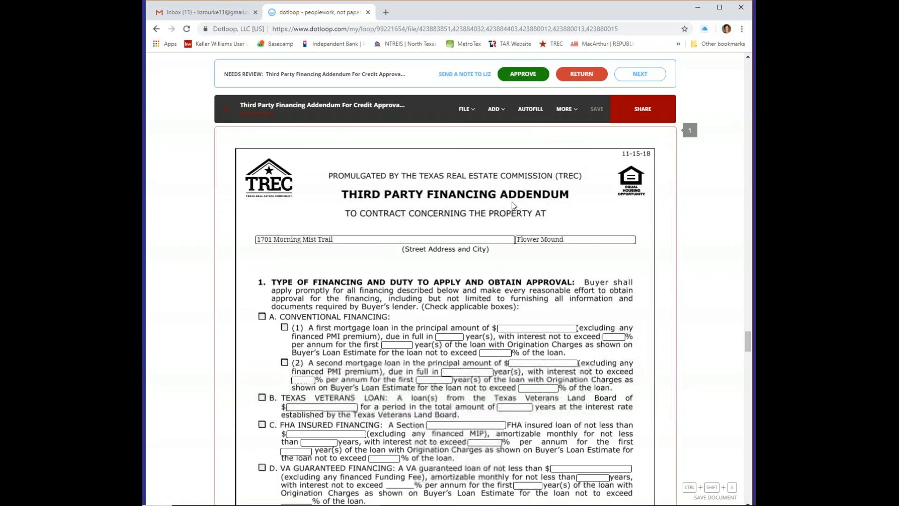
{"action": "scroll", "coordinate": [501, 257], "scroll_direction": "down", "scroll_amount": 20}
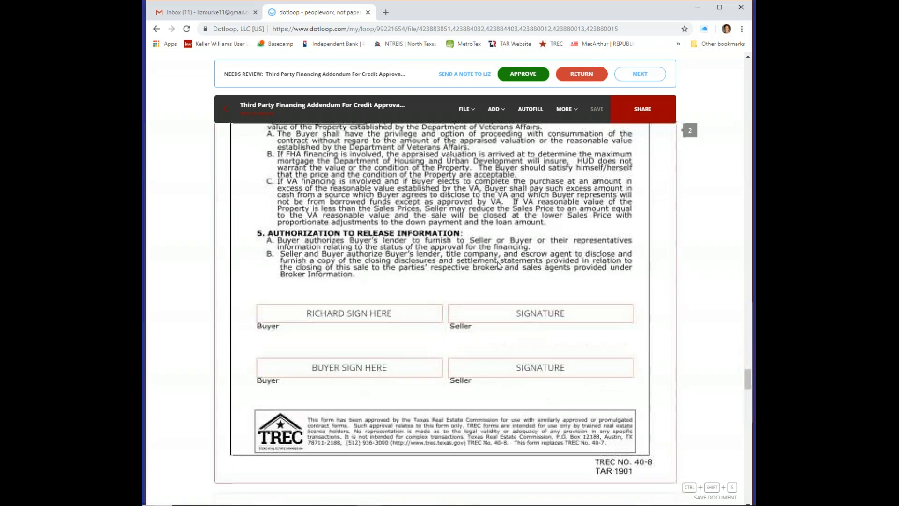
{"action": "scroll", "coordinate": [499, 265], "scroll_direction": "down", "scroll_amount": 3}
{"action": "left_click", "coordinate": [522, 74]}
Approve the Information About Brokerage Services form and the Inspection Notice TAR2506
{"action": "scroll", "coordinate": [547, 321], "scroll_direction": "down", "scroll_amount": 3}
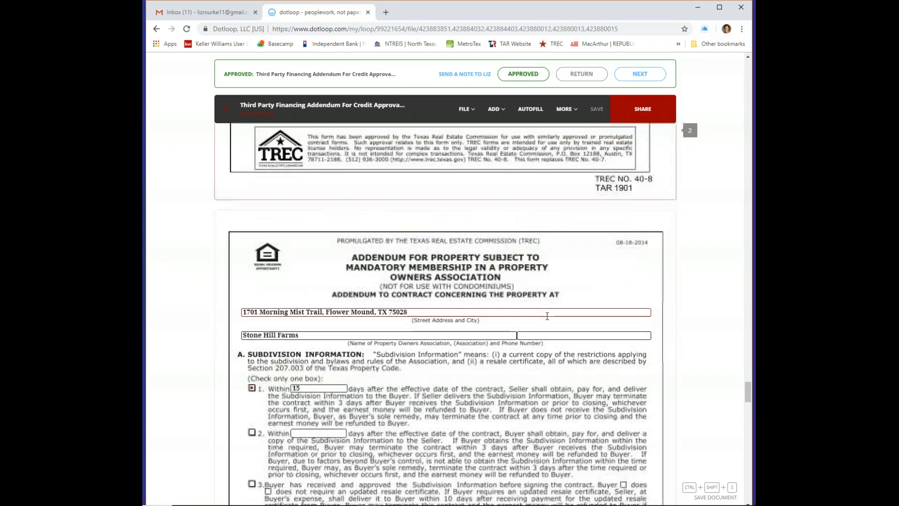
{"action": "scroll", "coordinate": [445, 309], "scroll_direction": "down", "scroll_amount": 12}
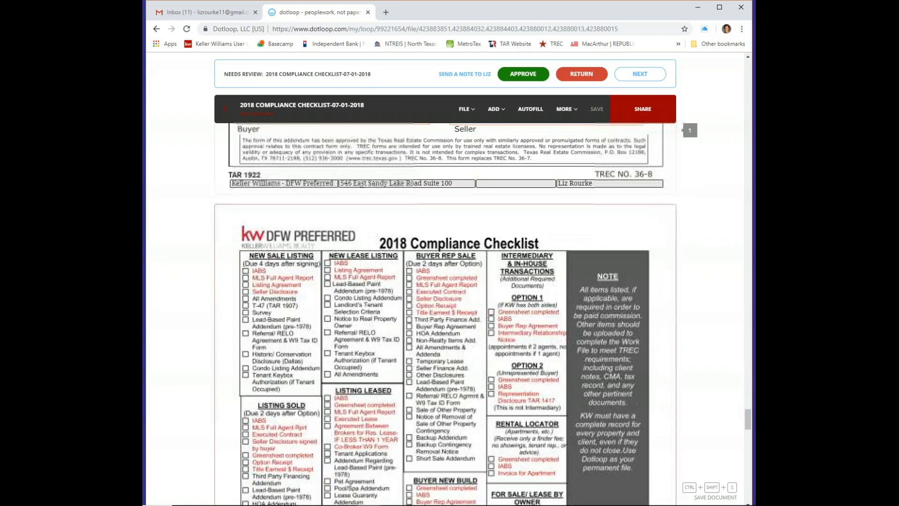
{"action": "scroll", "coordinate": [445, 309], "scroll_direction": "up", "scroll_amount": 10}
{"action": "scroll", "coordinate": [564, 356], "scroll_direction": "down", "scroll_amount": 15}
{"action": "scroll", "coordinate": [564, 355], "scroll_direction": "down", "scroll_amount": 10}
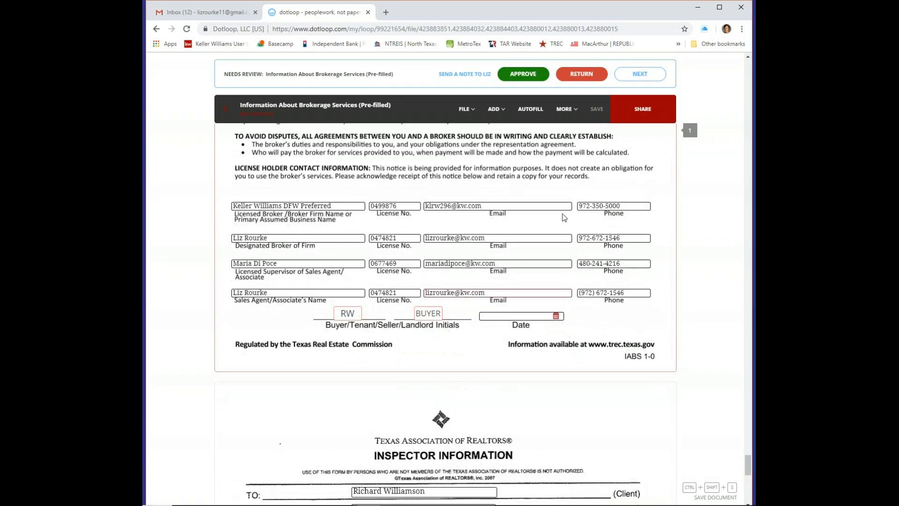
{"action": "left_click", "coordinate": [522, 74]}
{"action": "scroll", "coordinate": [576, 280], "scroll_direction": "down", "scroll_amount": 12}
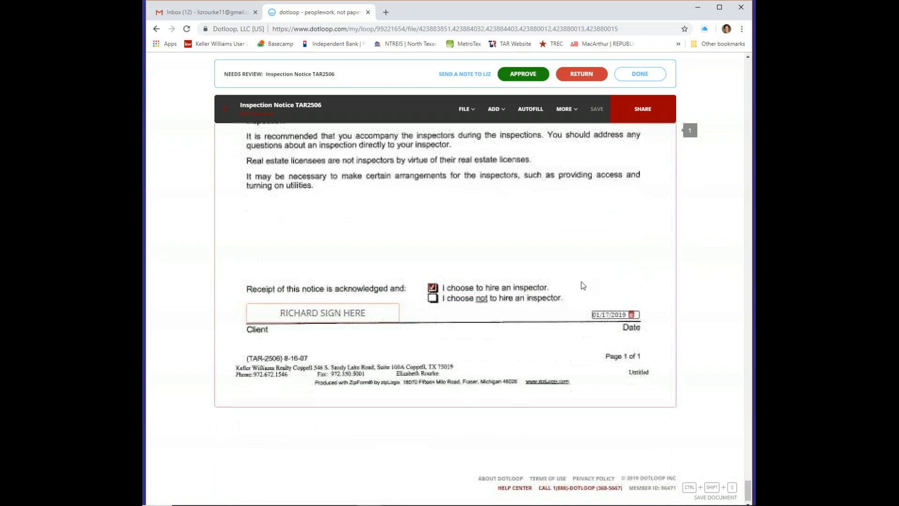
{"action": "left_click", "coordinate": [523, 75]}
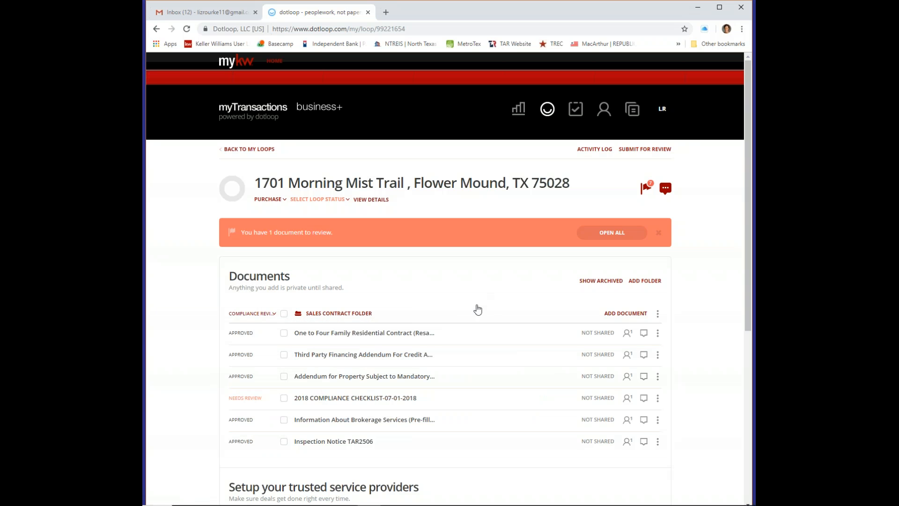
{"action": "scroll", "coordinate": [496, 290], "scroll_direction": "down", "scroll_amount": 3}
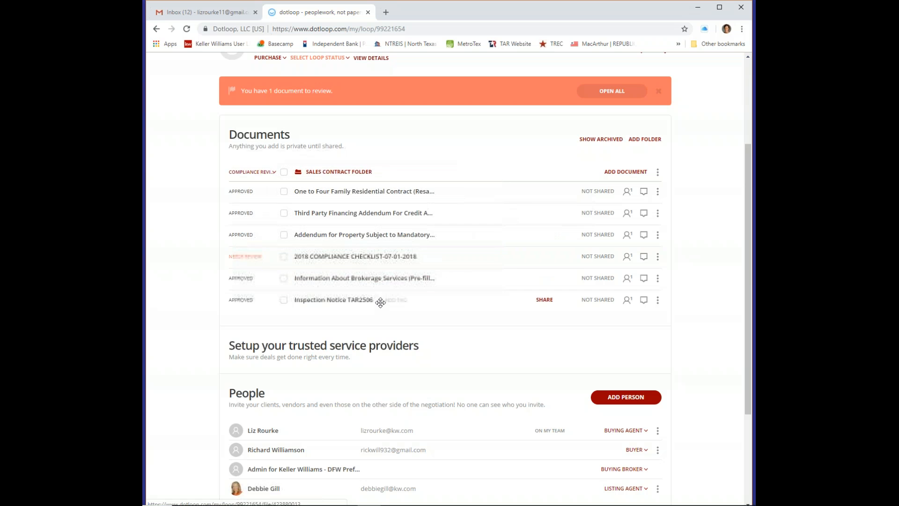
{"action": "left_click", "coordinate": [379, 257]}
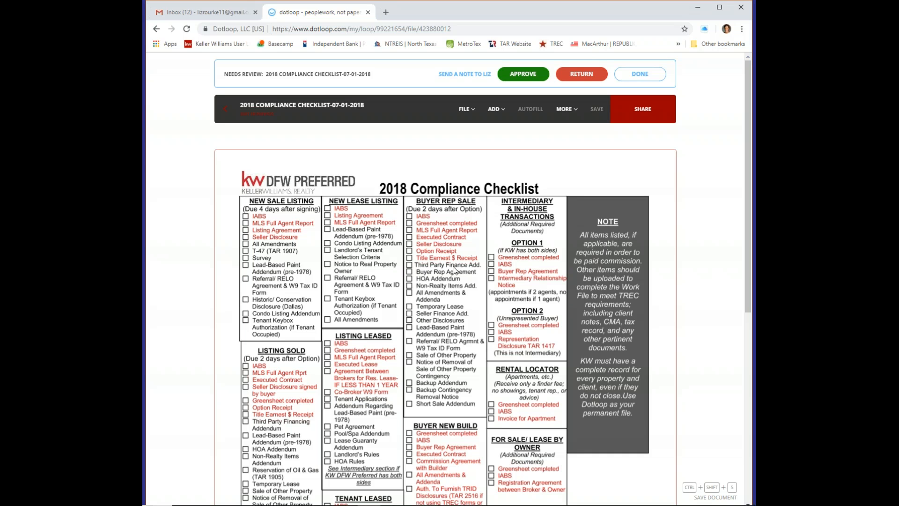
{"action": "left_click", "coordinate": [225, 110]}
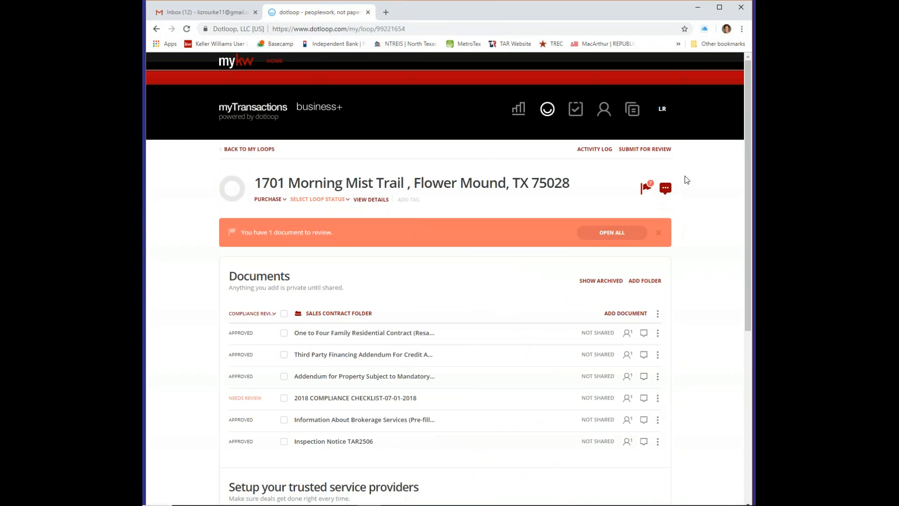
Send a compliance review note requesting the MLS sheet and seller's disclosure, then close the notes
{"action": "left_click", "coordinate": [666, 188]}
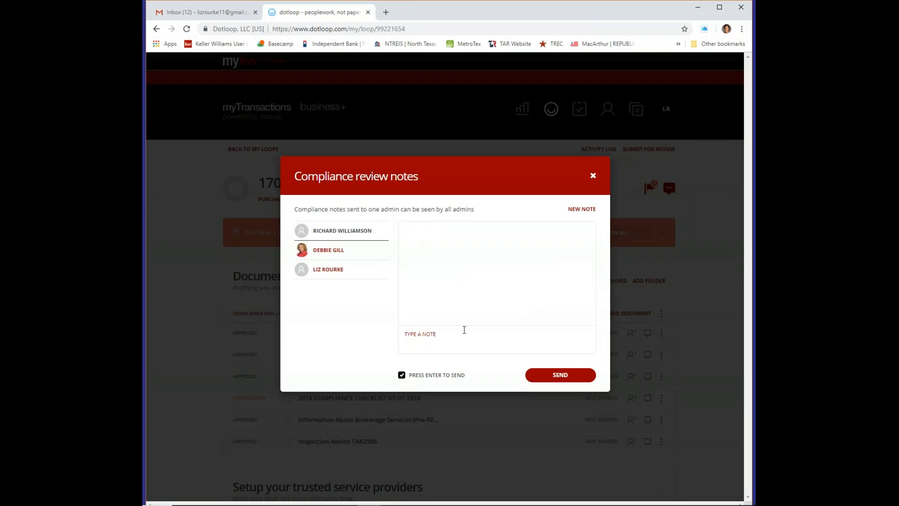
{"action": "type", "text": "He"}
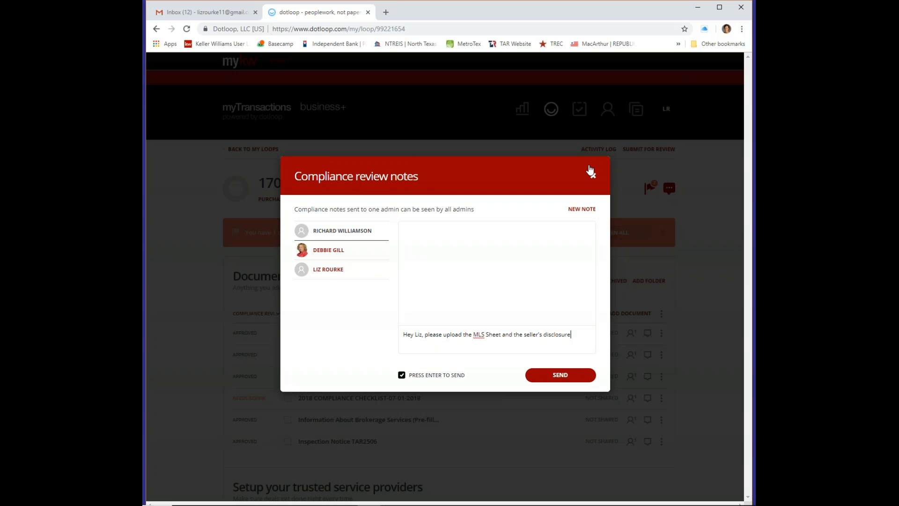
{"action": "type", "text": "esubmit. Thanks, Liz"}
{"action": "left_click", "coordinate": [562, 379]}
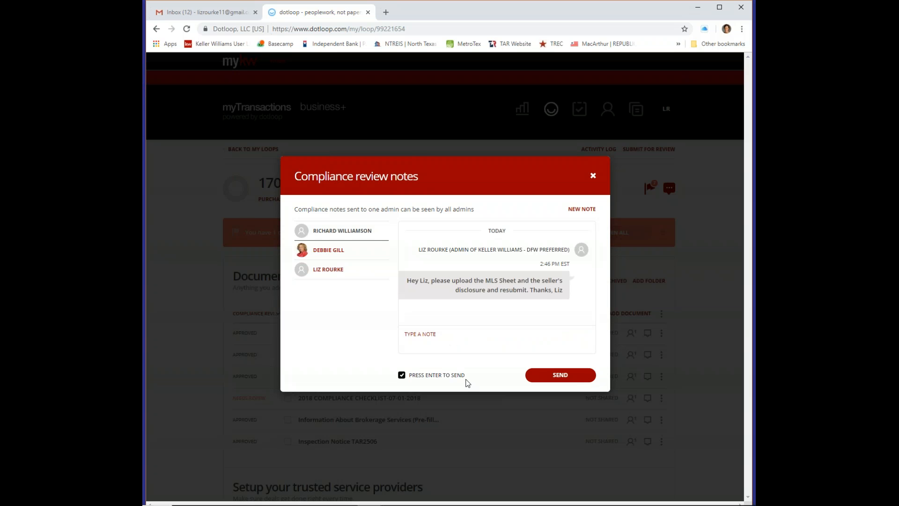
{"action": "left_click", "coordinate": [592, 174]}
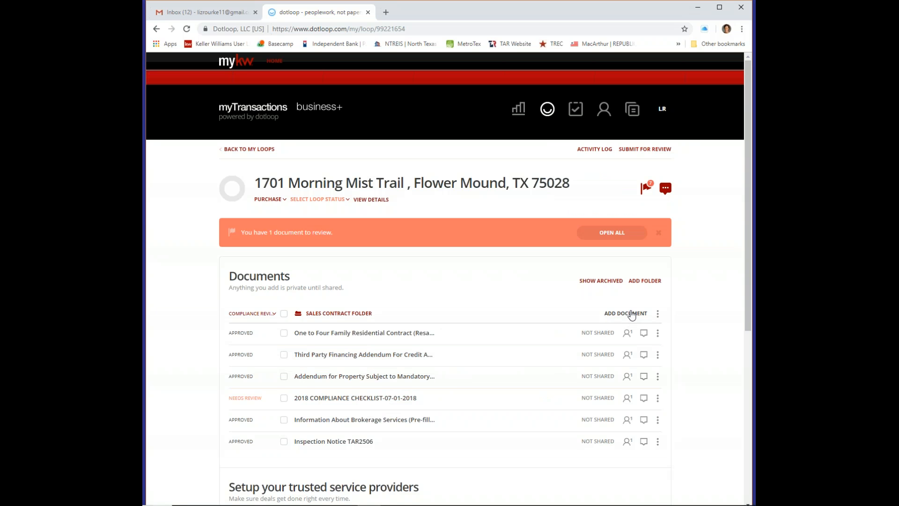
{"action": "left_click", "coordinate": [632, 314]}
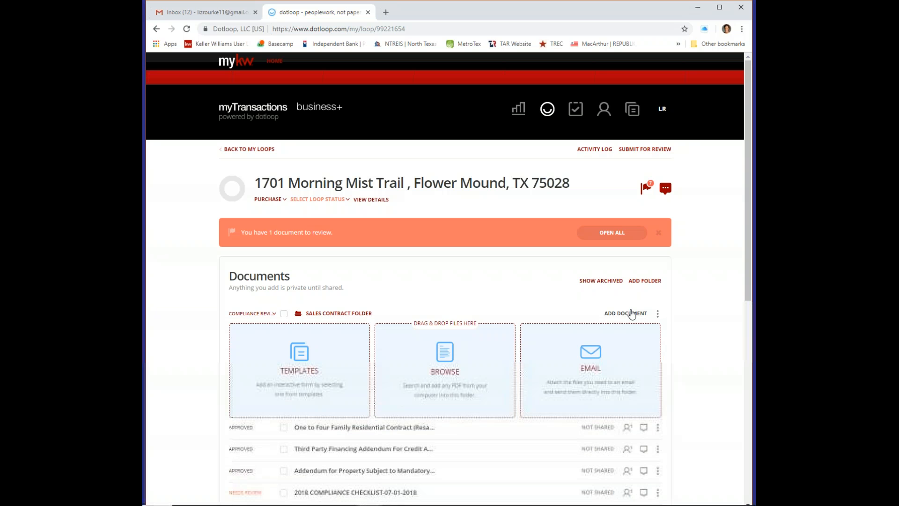
{"action": "left_click", "coordinate": [445, 353]}
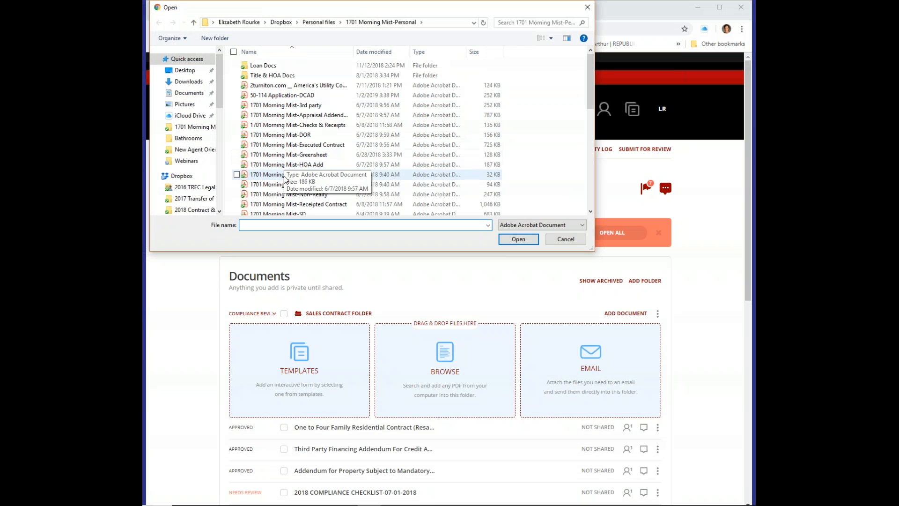
{"action": "left_click", "coordinate": [238, 186]}
{"action": "scroll", "coordinate": [257, 165], "scroll_direction": "down", "scroll_amount": 1}
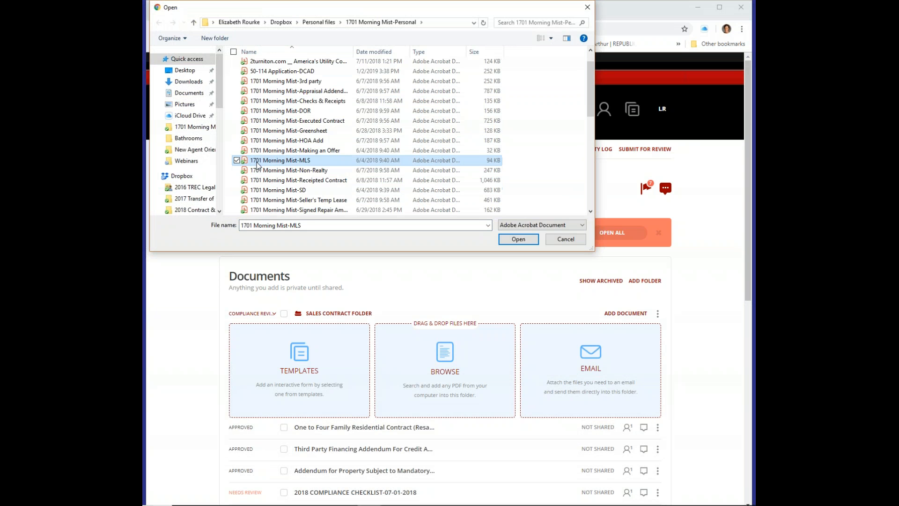
{"action": "scroll", "coordinate": [257, 164], "scroll_direction": "down", "scroll_amount": 1}
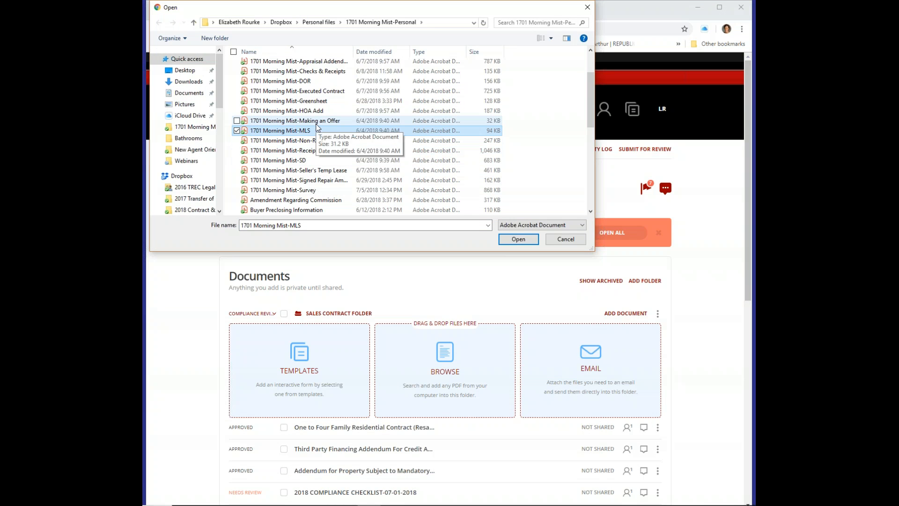
{"action": "scroll", "coordinate": [317, 129], "scroll_direction": "down", "scroll_amount": 2}
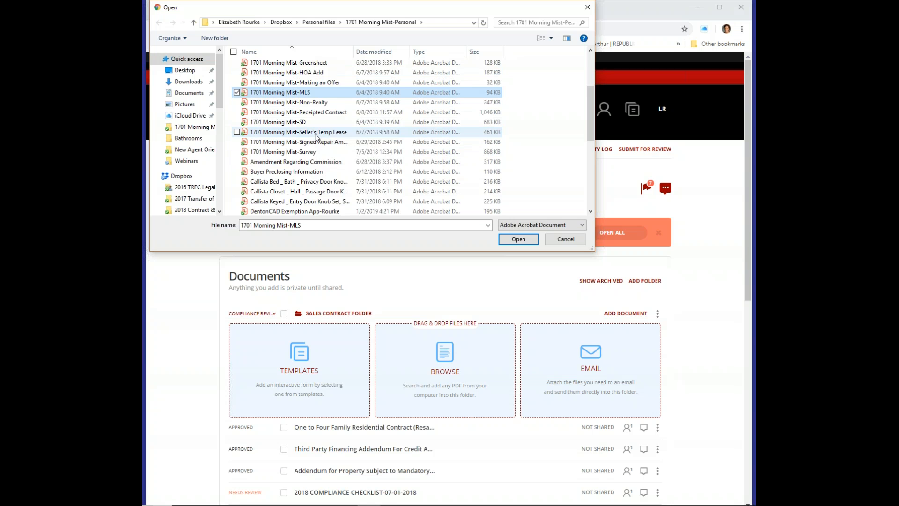
{"action": "scroll", "coordinate": [317, 136], "scroll_direction": "up", "scroll_amount": 3}
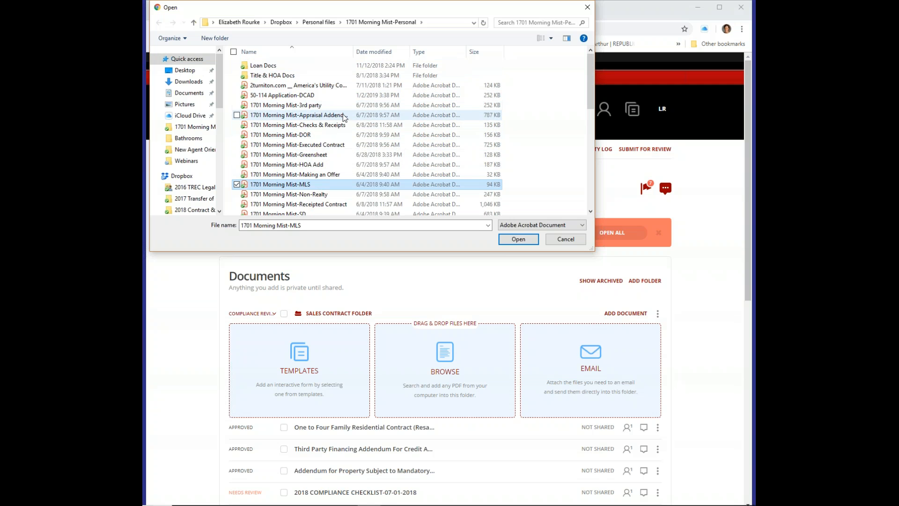
{"action": "scroll", "coordinate": [337, 133], "scroll_direction": "down", "scroll_amount": 2}
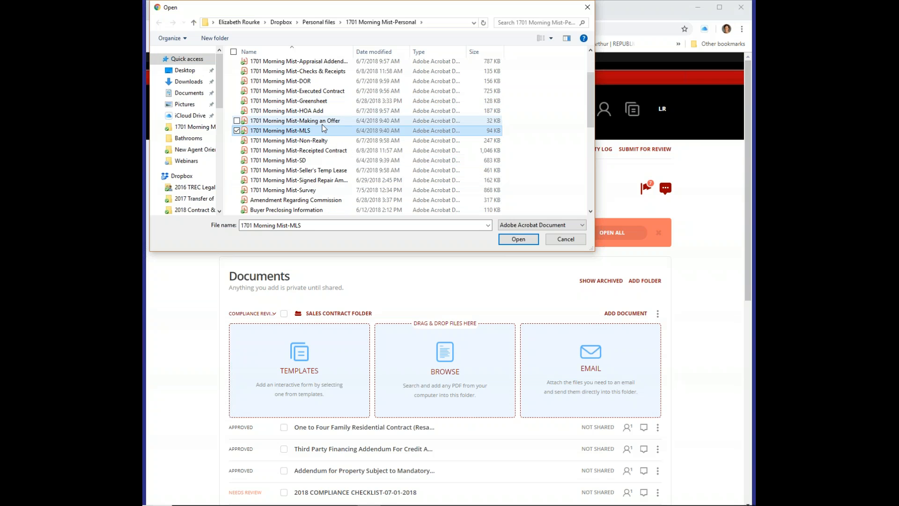
{"action": "left_click", "coordinate": [236, 160]}
{"action": "left_click", "coordinate": [518, 239]}
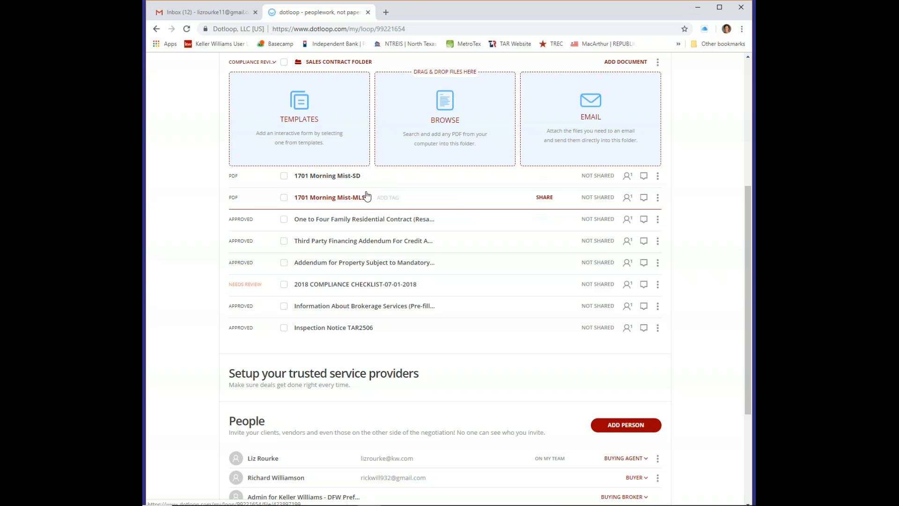
Select every document in the Sales Contract Folder
{"action": "scroll", "coordinate": [458, 203], "scroll_direction": "up", "scroll_amount": 2}
{"action": "left_click", "coordinate": [283, 157]}
{"action": "scroll", "coordinate": [468, 141], "scroll_direction": "up", "scroll_amount": 2}
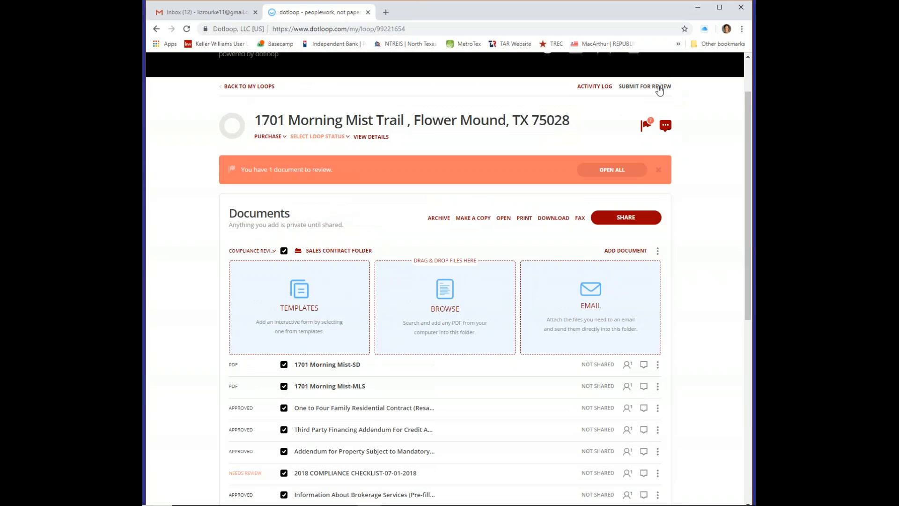
Submit the Sales Contract Folder for review
{"action": "left_click", "coordinate": [659, 89]}
{"action": "left_click", "coordinate": [359, 311]}
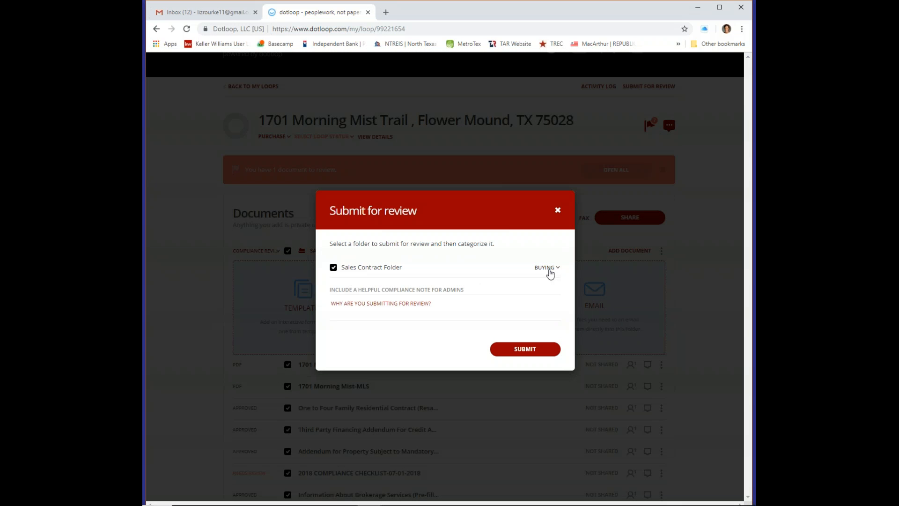
{"action": "left_click", "coordinate": [511, 354]}
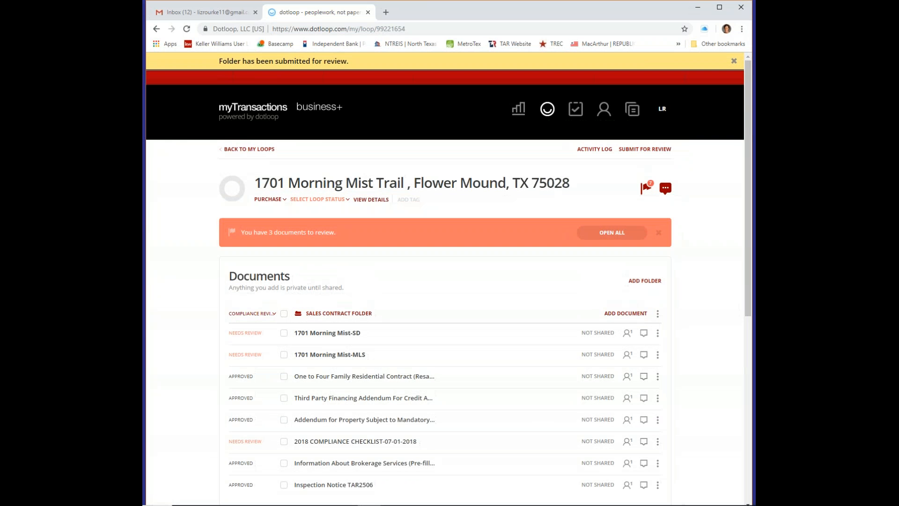
{"action": "left_click", "coordinate": [241, 153]}
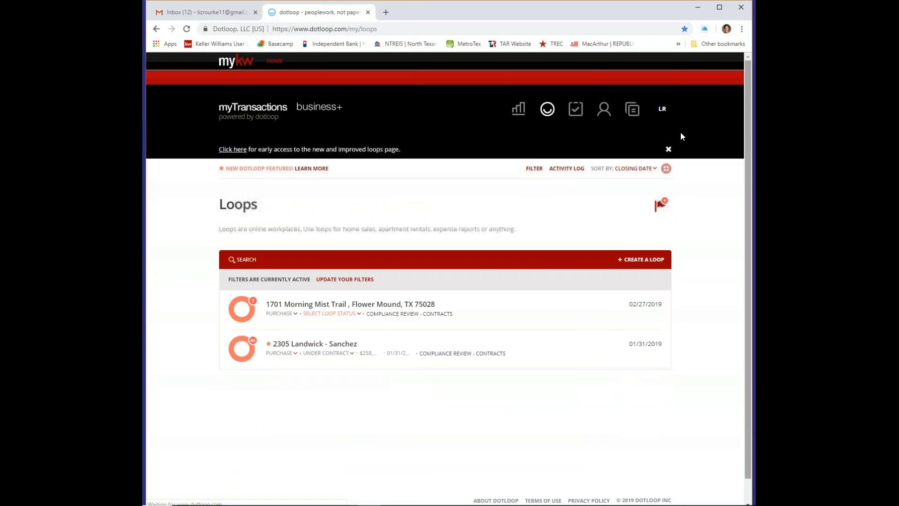
{"action": "mouse_move", "coordinate": [665, 109]}
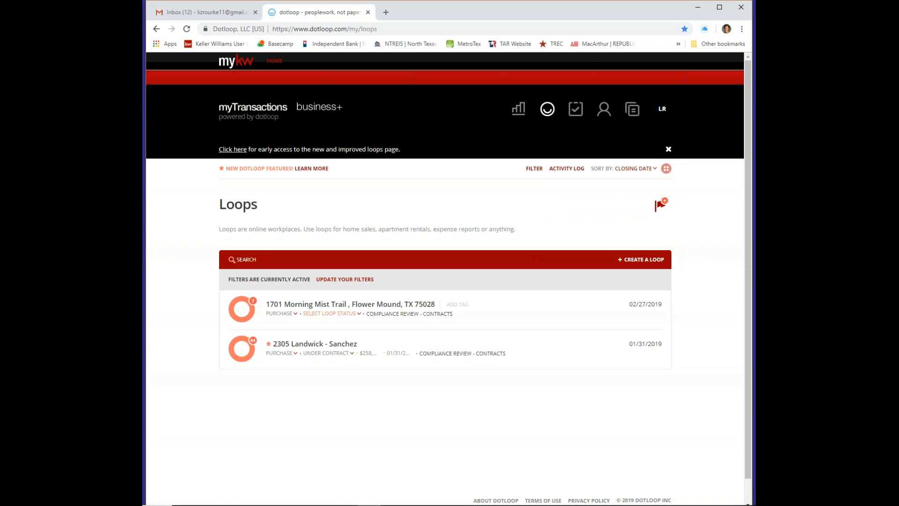
{"action": "left_click", "coordinate": [363, 307]}
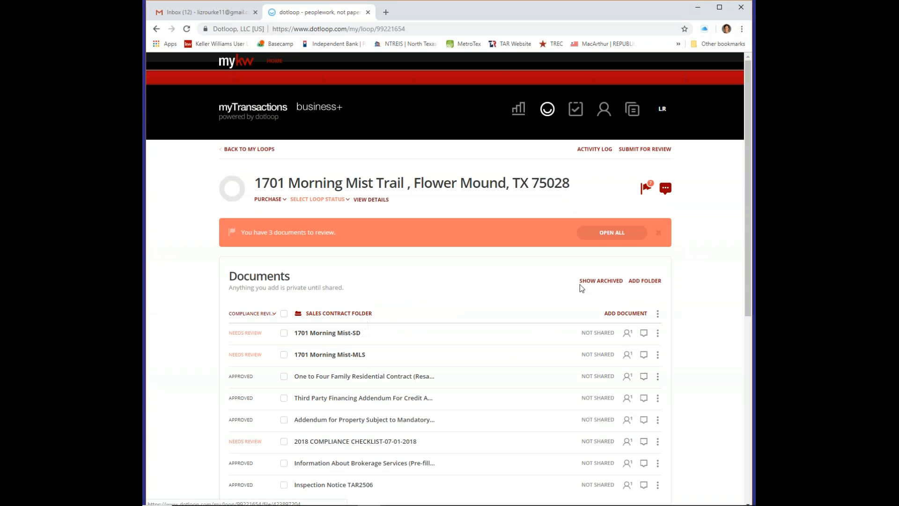
{"action": "left_click", "coordinate": [616, 232]}
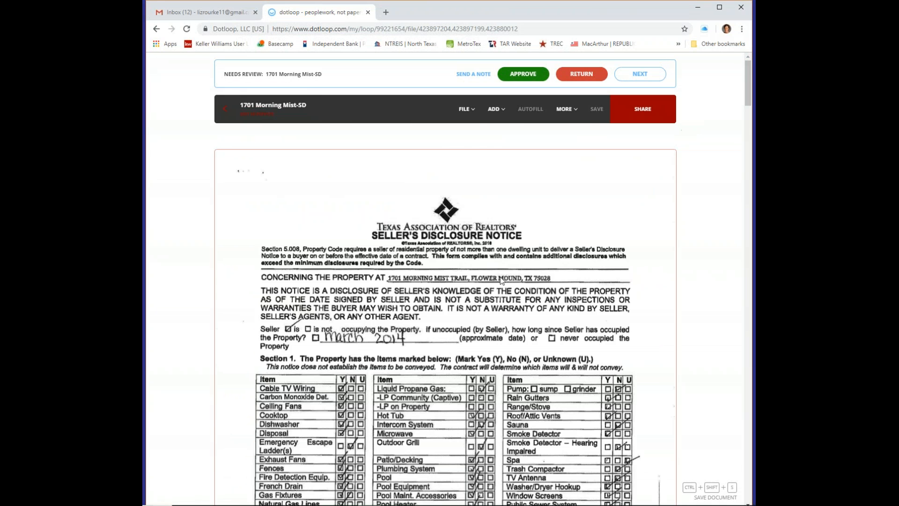
{"action": "scroll", "coordinate": [498, 271], "scroll_direction": "down", "scroll_amount": 15}
{"action": "scroll", "coordinate": [479, 371], "scroll_direction": "down", "scroll_amount": 15}
{"action": "scroll", "coordinate": [480, 371], "scroll_direction": "down", "scroll_amount": 15}
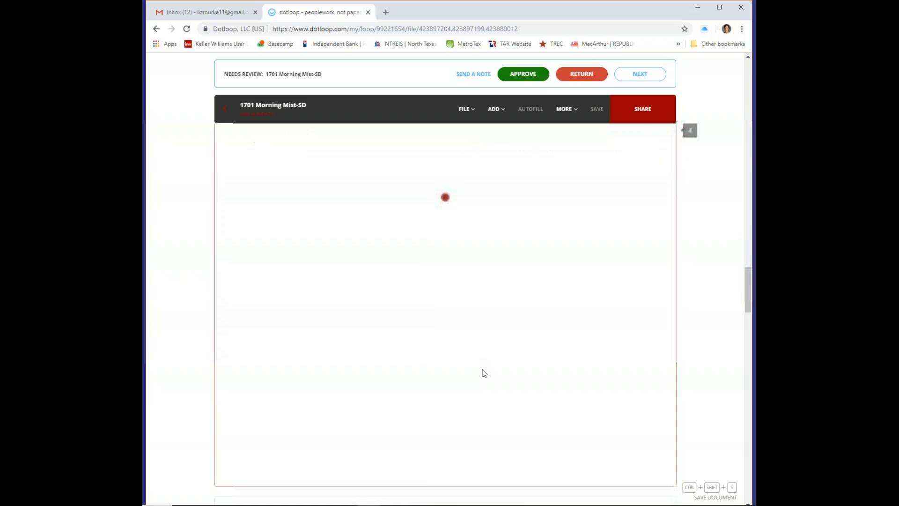
{"action": "left_click", "coordinate": [523, 75]}
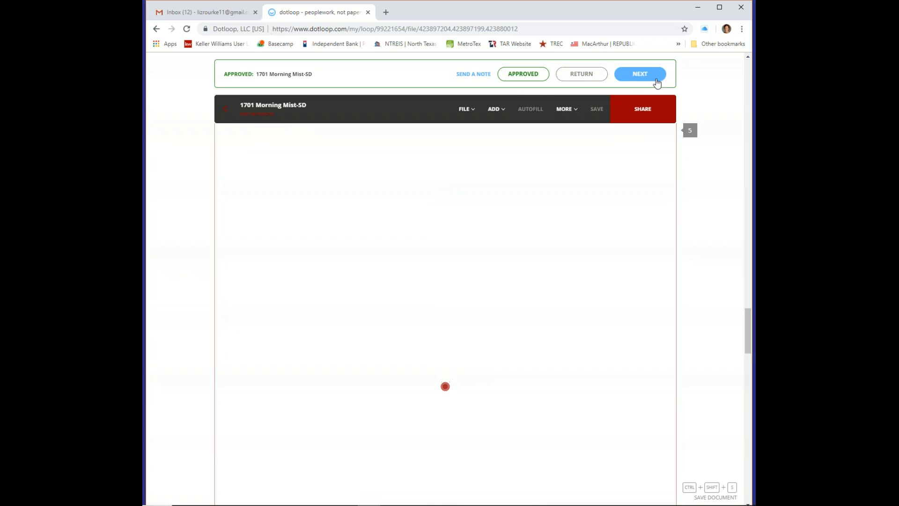
{"action": "left_click", "coordinate": [655, 75]}
{"action": "scroll", "coordinate": [539, 206], "scroll_direction": "down", "scroll_amount": 6}
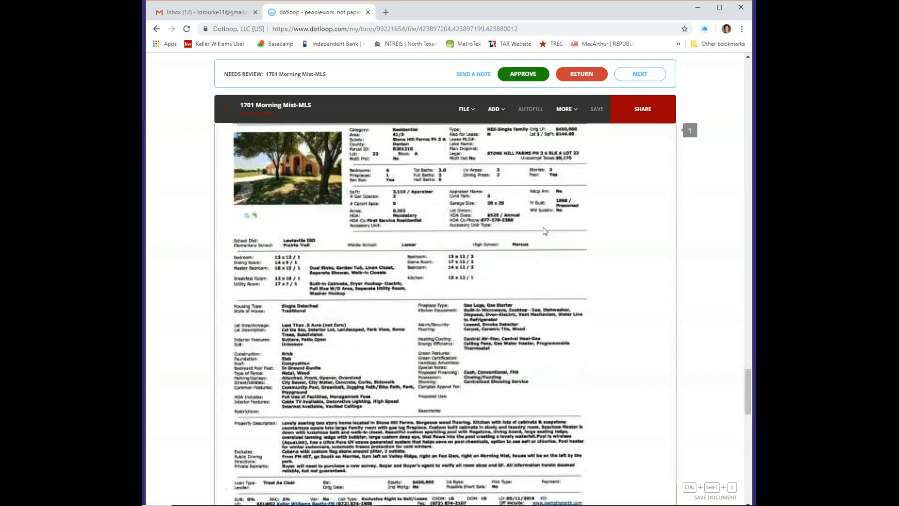
{"action": "left_click", "coordinate": [521, 76]}
{"action": "left_click", "coordinate": [639, 74]}
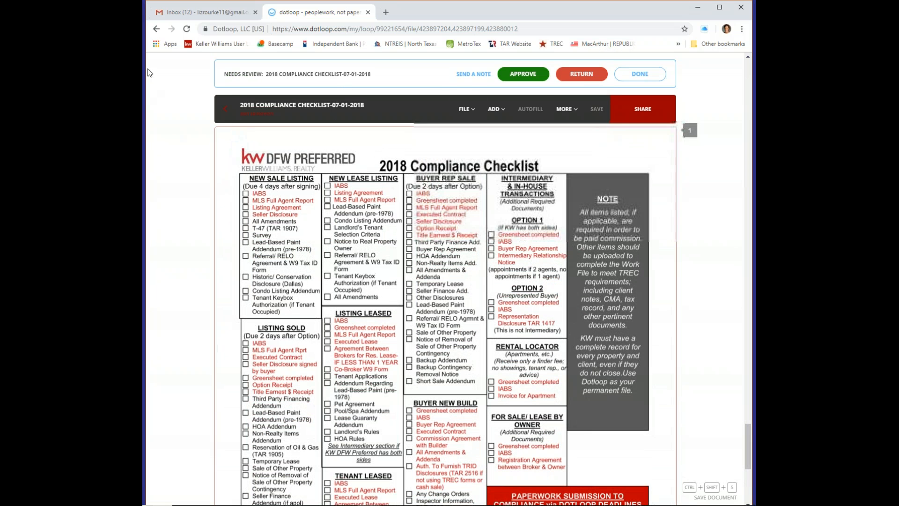
{"action": "left_click", "coordinate": [225, 110]}
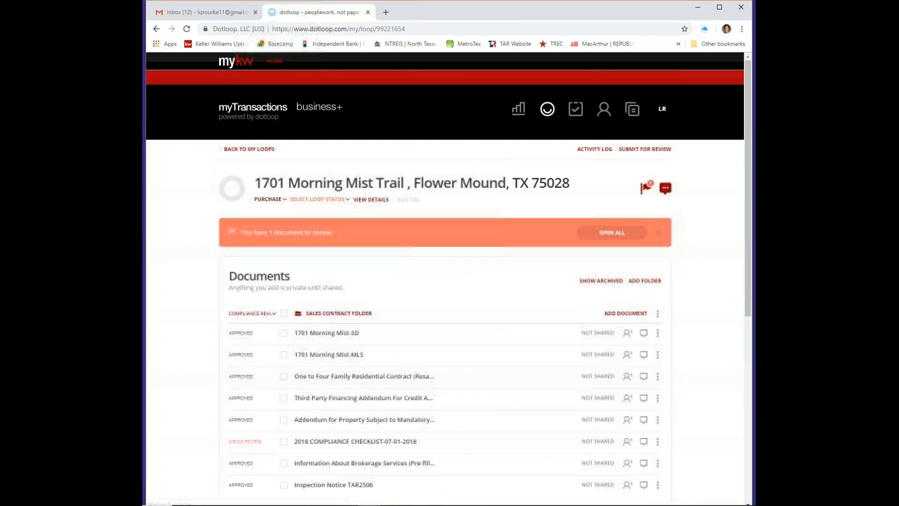
Set the folder status to READY FOR DA, after briefly trying NO GREENSHEET, and return to My Loops
{"action": "scroll", "coordinate": [419, 309], "scroll_direction": "down", "scroll_amount": 2}
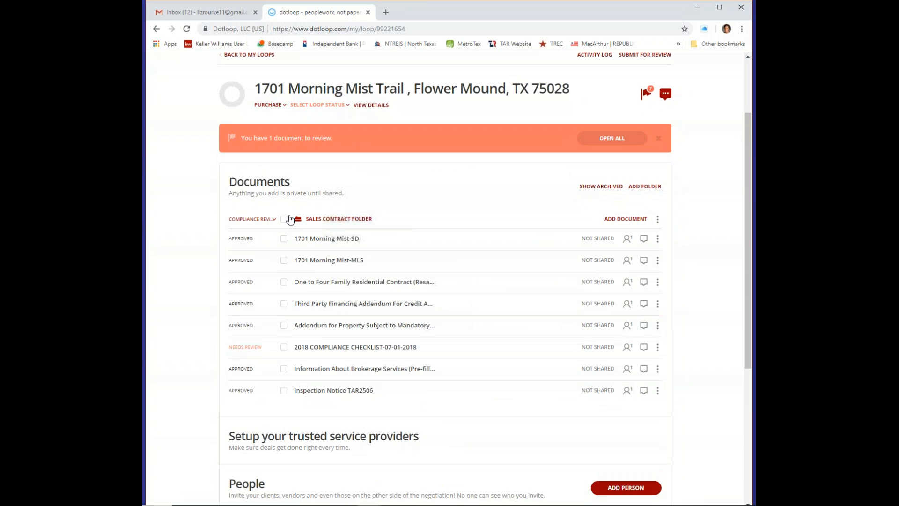
{"action": "left_click", "coordinate": [251, 221]}
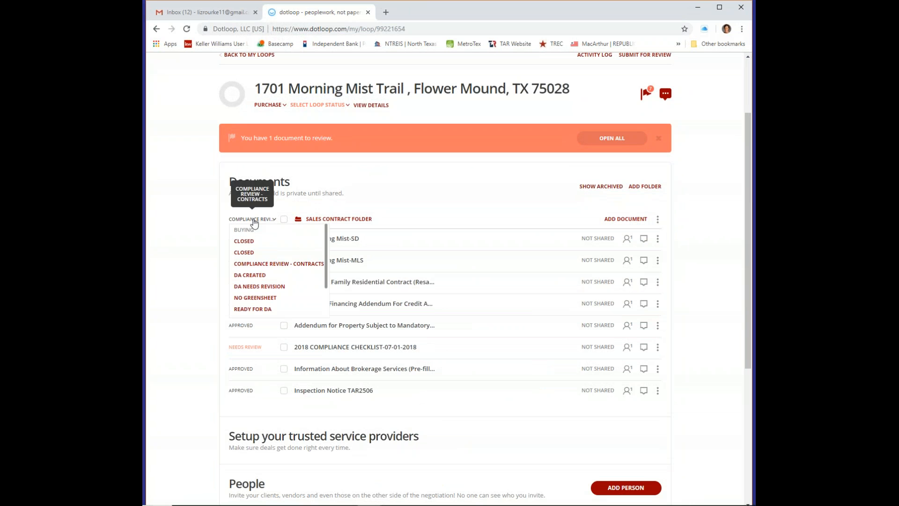
{"action": "left_click", "coordinate": [260, 310]}
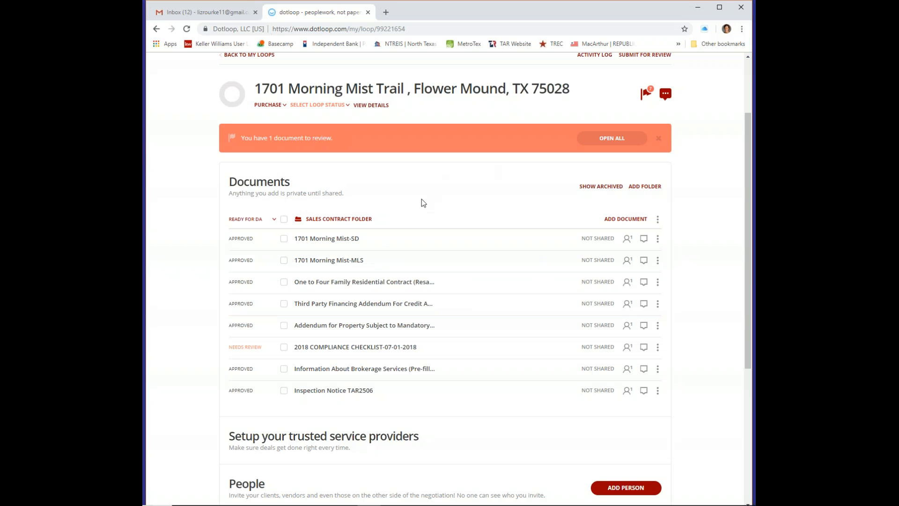
{"action": "left_click", "coordinate": [249, 224]}
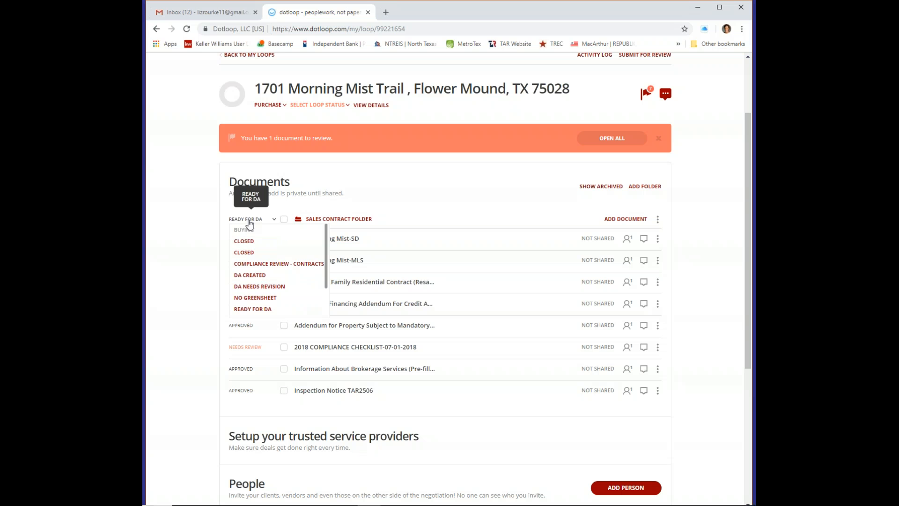
{"action": "left_click", "coordinate": [256, 297]}
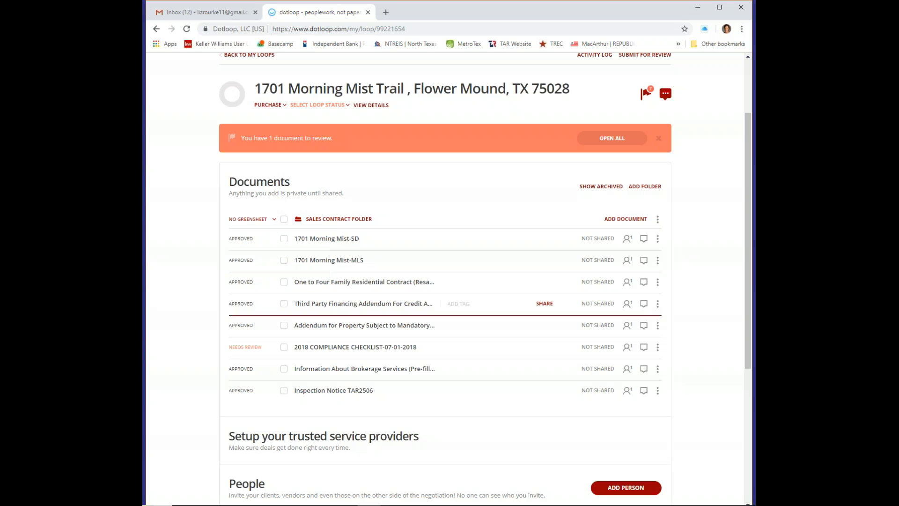
{"action": "left_click", "coordinate": [261, 221]}
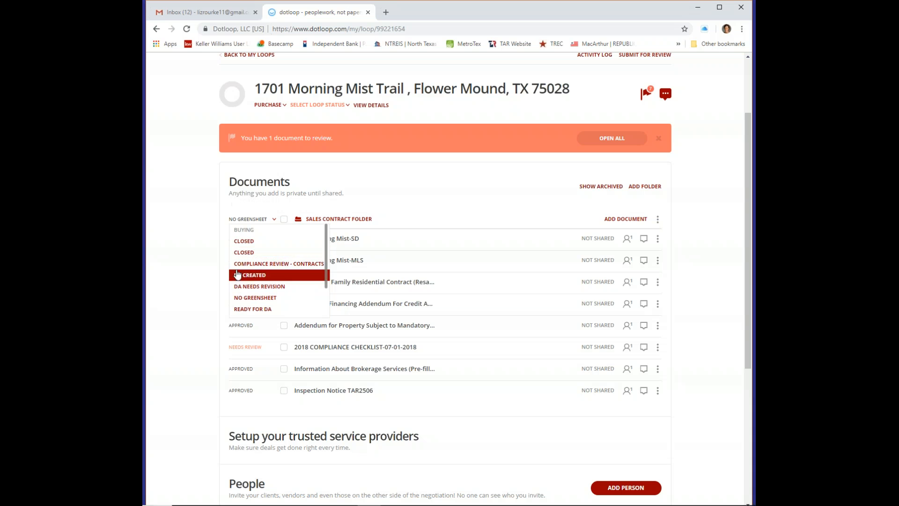
{"action": "left_click", "coordinate": [271, 310]}
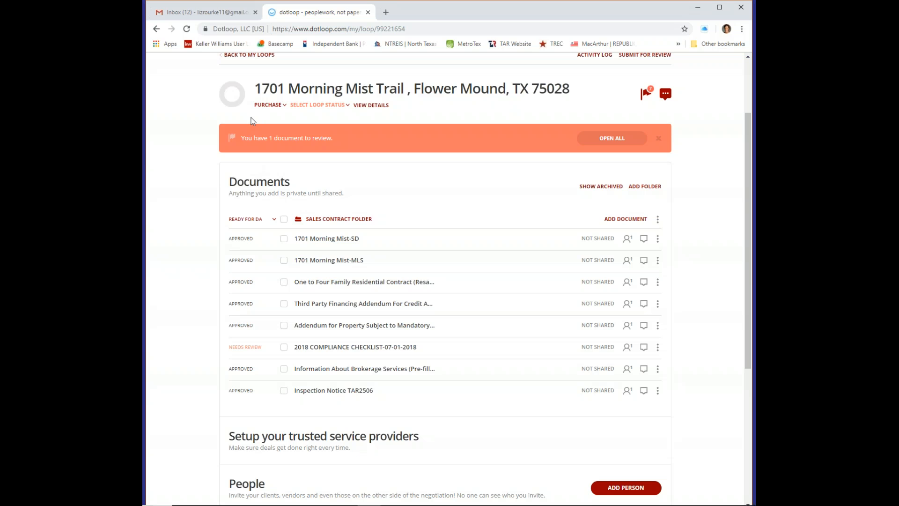
{"action": "scroll", "coordinate": [259, 140], "scroll_direction": "up", "scroll_amount": 2}
{"action": "left_click", "coordinate": [263, 150]}
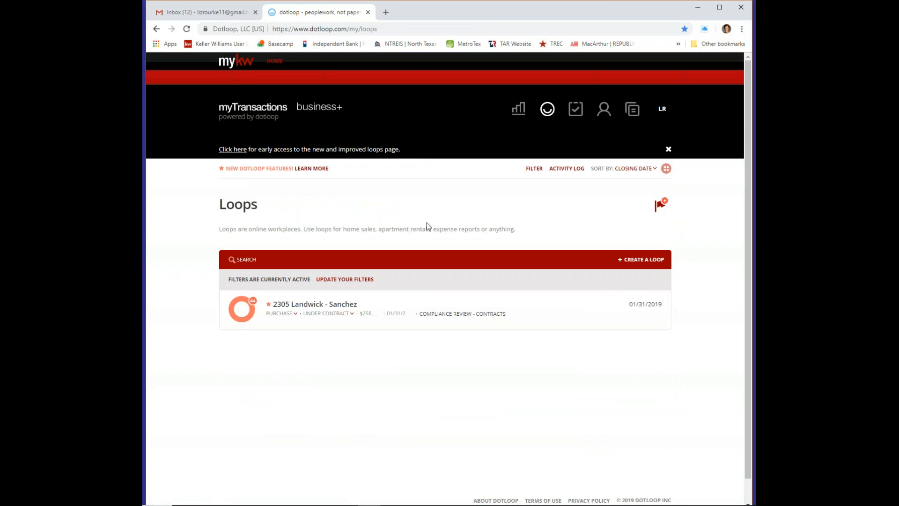
{"action": "left_click", "coordinate": [662, 109]}
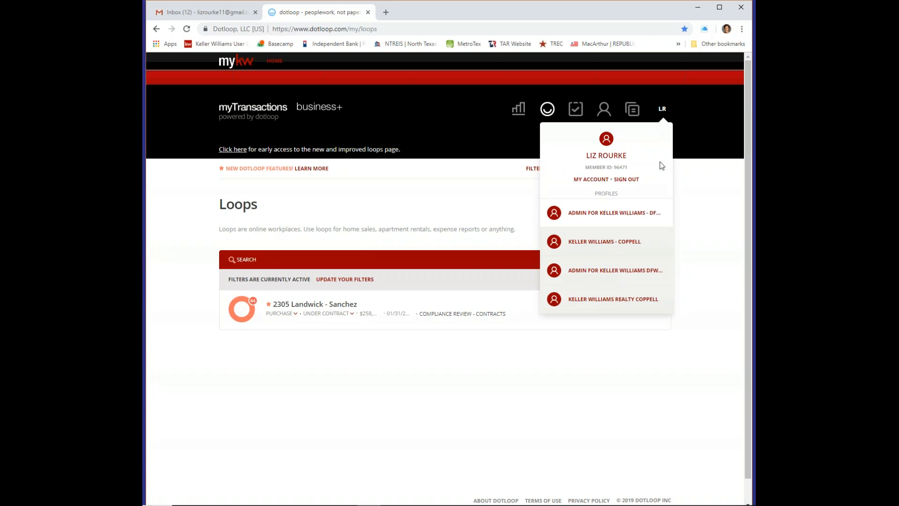
{"action": "left_click", "coordinate": [636, 245]}
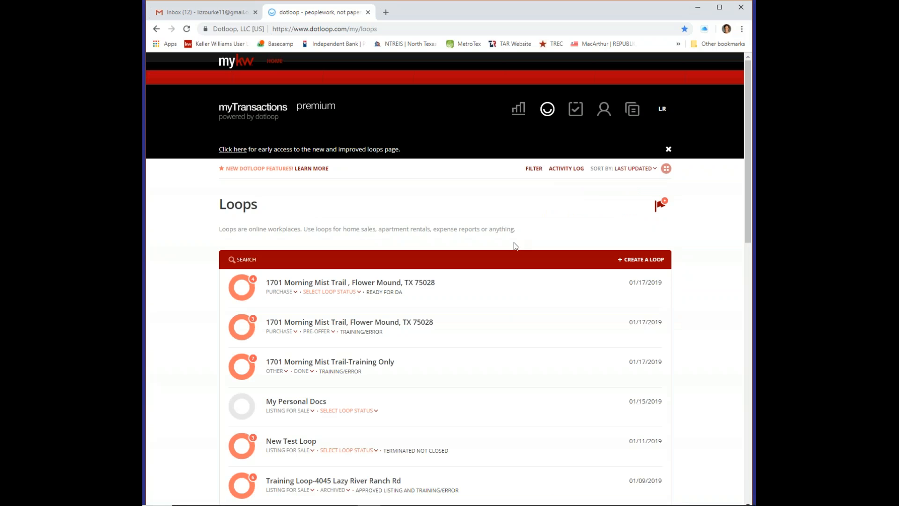
{"action": "scroll", "coordinate": [505, 232], "scroll_direction": "down", "scroll_amount": 2}
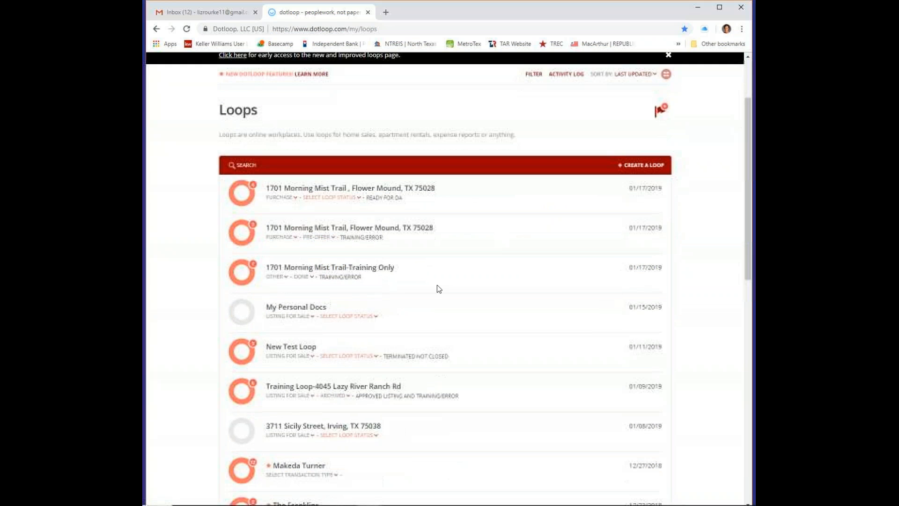
{"action": "left_click", "coordinate": [368, 270]}
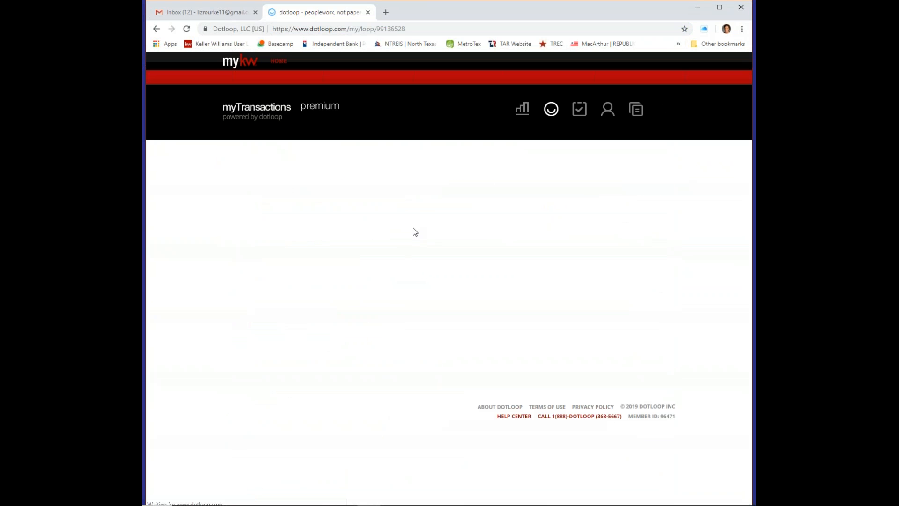
Look over the Training Only loop's documents, then go back to all loops
{"action": "scroll", "coordinate": [414, 227], "scroll_direction": "down", "scroll_amount": 11}
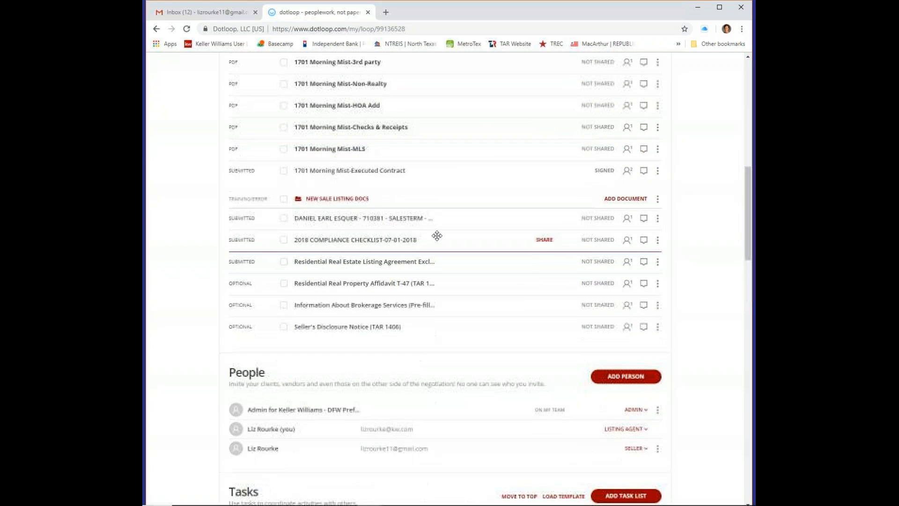
{"action": "scroll", "coordinate": [408, 315], "scroll_direction": "up", "scroll_amount": 7}
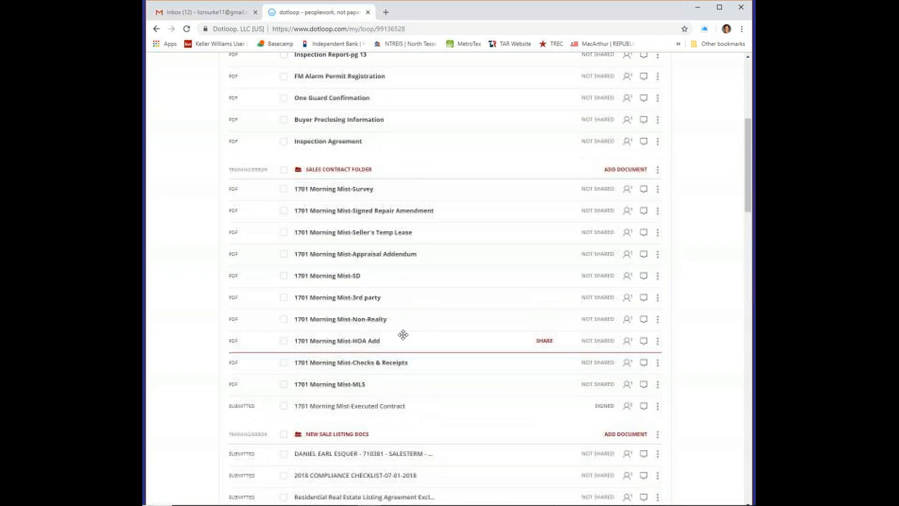
{"action": "scroll", "coordinate": [402, 313], "scroll_direction": "up", "scroll_amount": 4}
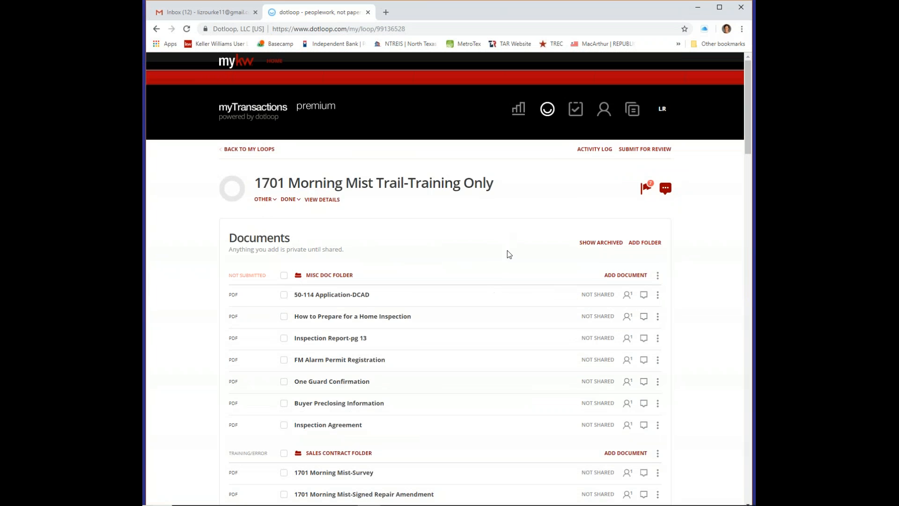
{"action": "scroll", "coordinate": [509, 253], "scroll_direction": "down", "scroll_amount": 5}
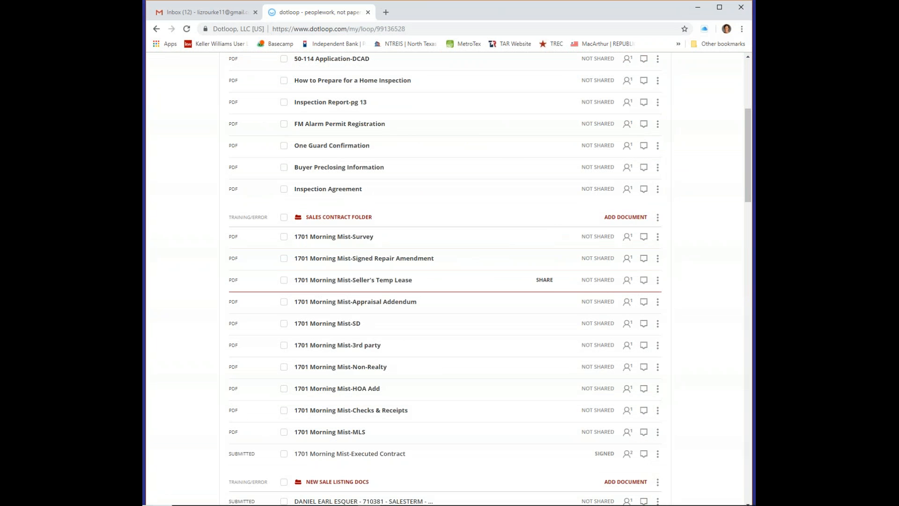
{"action": "scroll", "coordinate": [542, 244], "scroll_direction": "up", "scroll_amount": 4}
{"action": "scroll", "coordinate": [543, 246], "scroll_direction": "down", "scroll_amount": 6}
{"action": "scroll", "coordinate": [546, 253], "scroll_direction": "down", "scroll_amount": 7}
{"action": "scroll", "coordinate": [500, 123], "scroll_direction": "up", "scroll_amount": 1}
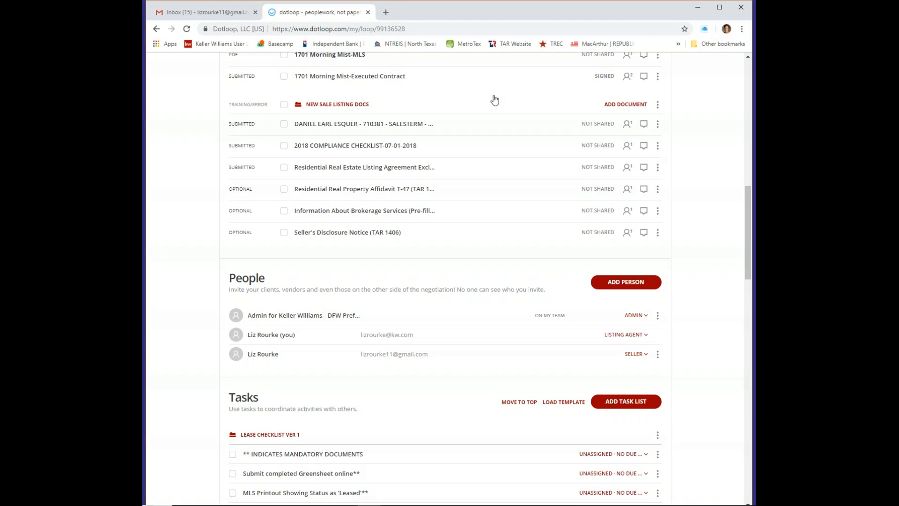
{"action": "scroll", "coordinate": [490, 98], "scroll_direction": "up", "scroll_amount": 15}
{"action": "left_click", "coordinate": [248, 149]}
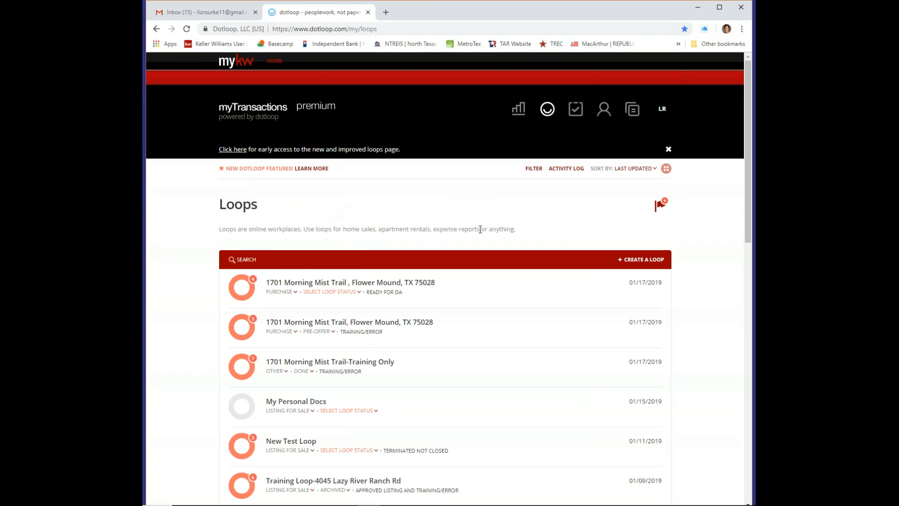
{"action": "left_click", "coordinate": [662, 262]}
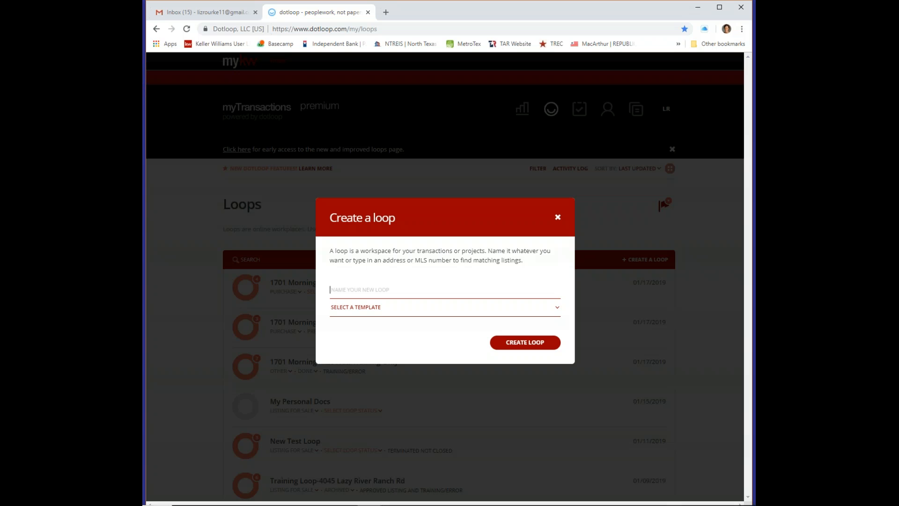
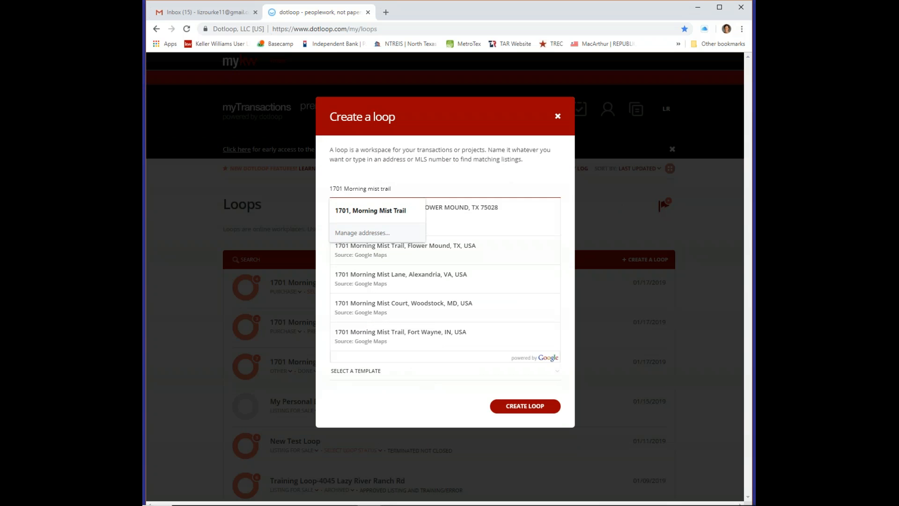
{"action": "left_click", "coordinate": [429, 253]}
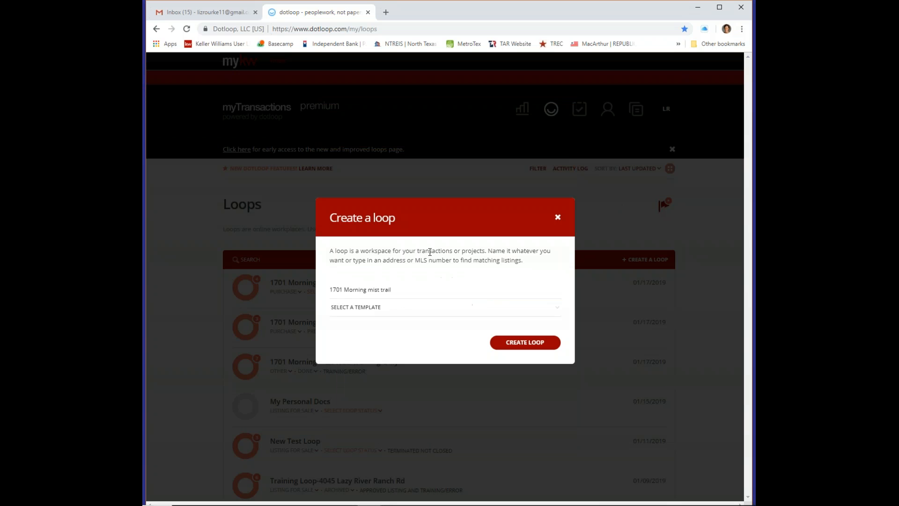
Create the loop from the Listing Contract template and open its 2018 Compliance Checklist
{"action": "left_click", "coordinate": [348, 309]}
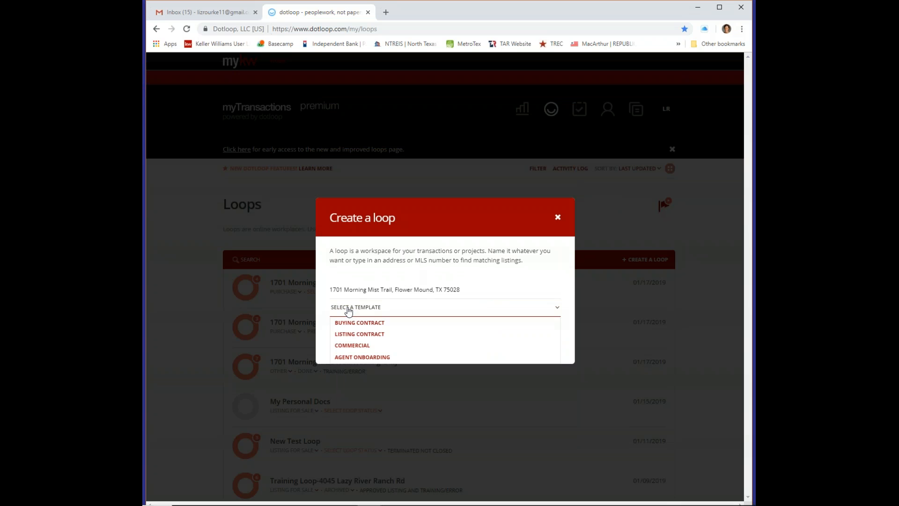
{"action": "left_click", "coordinate": [377, 334]}
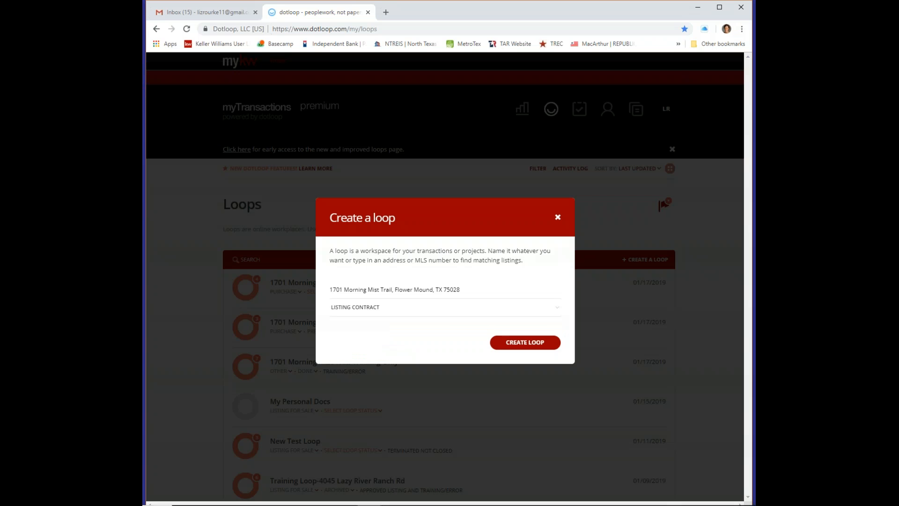
{"action": "left_click", "coordinate": [537, 344]}
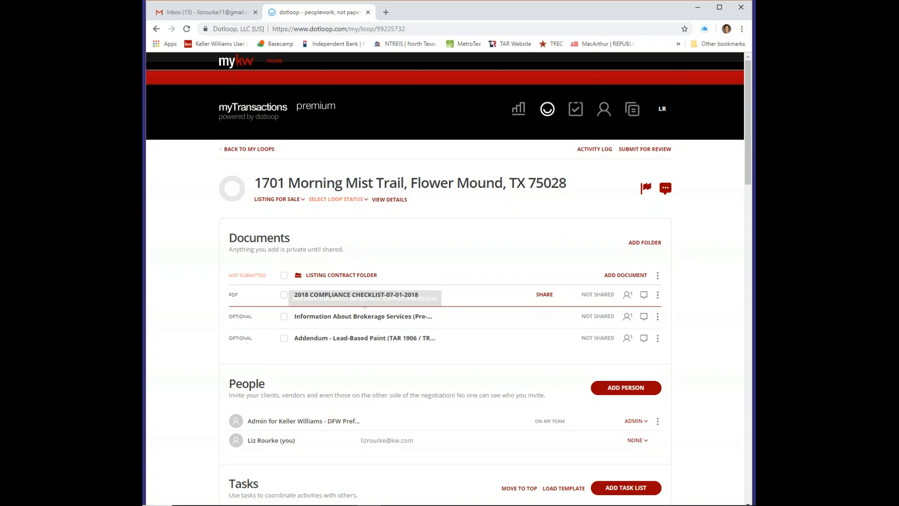
{"action": "left_click", "coordinate": [399, 295]}
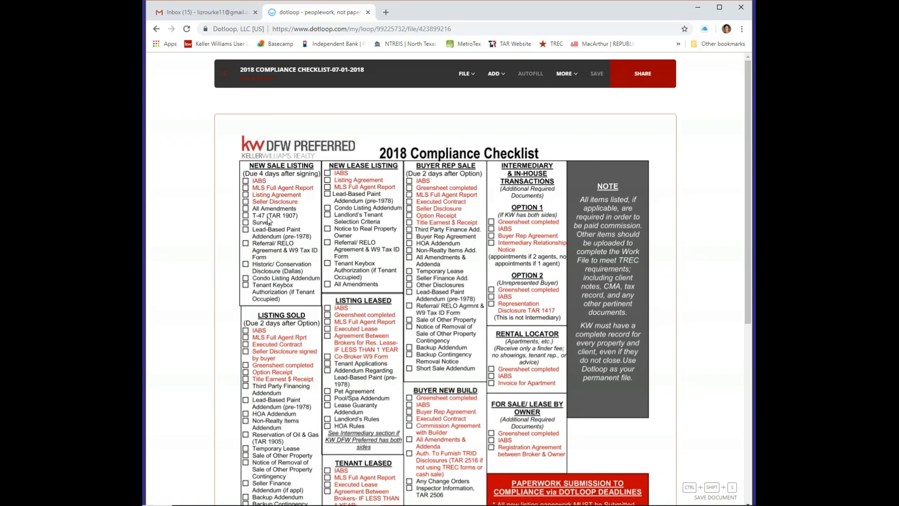
Leave the checklist, browse document templates without adding any, and return to My Loops
{"action": "left_click", "coordinate": [225, 75]}
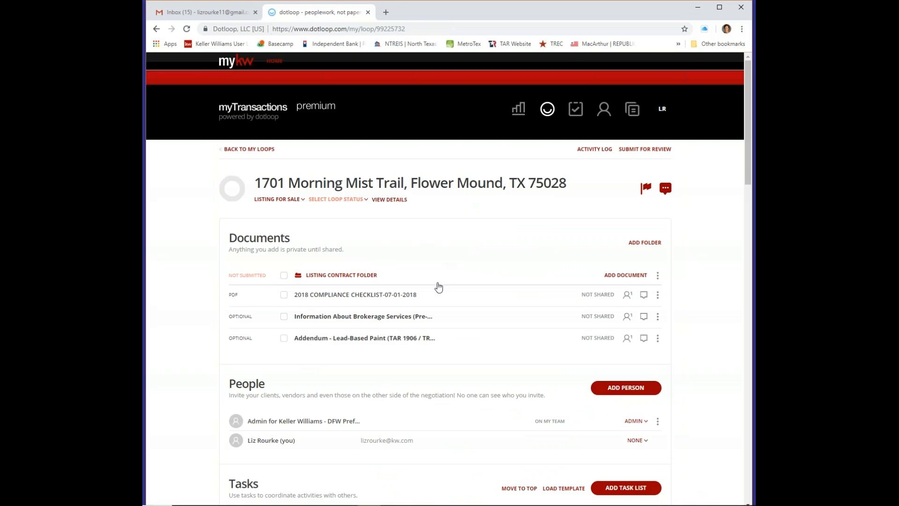
{"action": "left_click", "coordinate": [632, 276]}
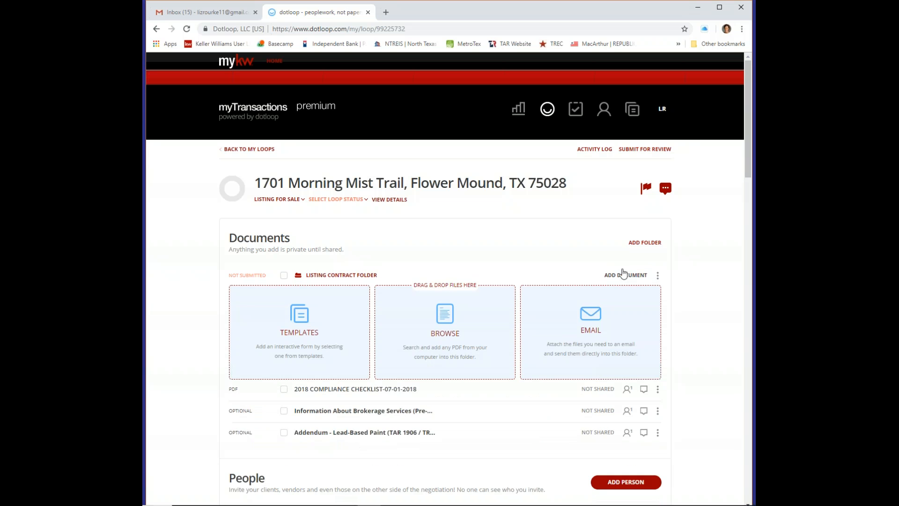
{"action": "left_click", "coordinate": [303, 321]}
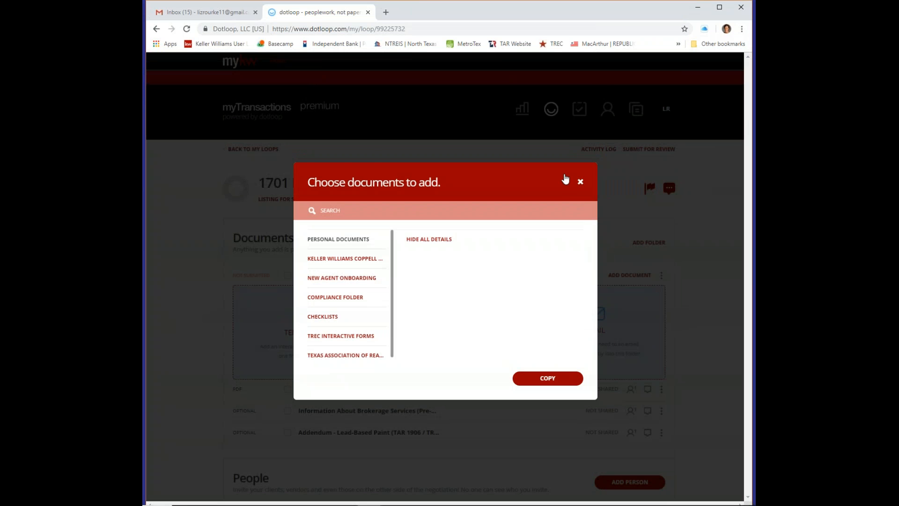
{"action": "left_click", "coordinate": [580, 182]}
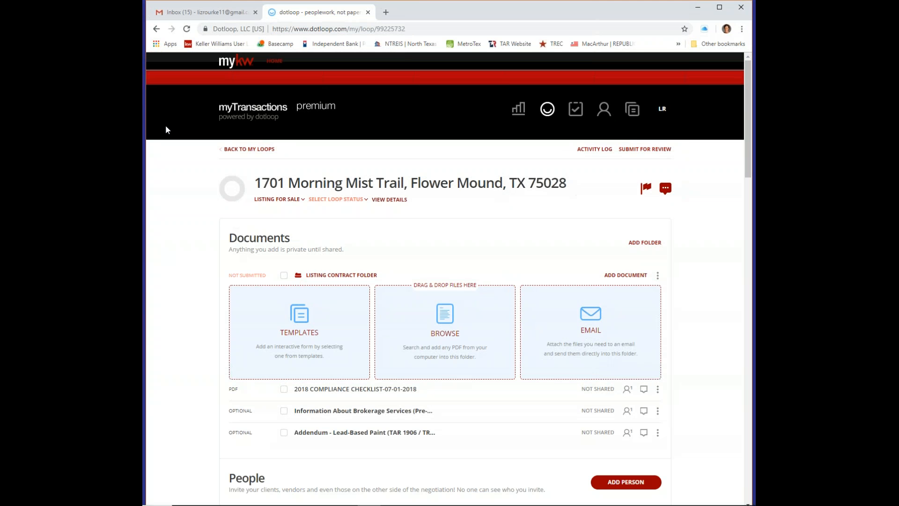
{"action": "left_click", "coordinate": [228, 149]}
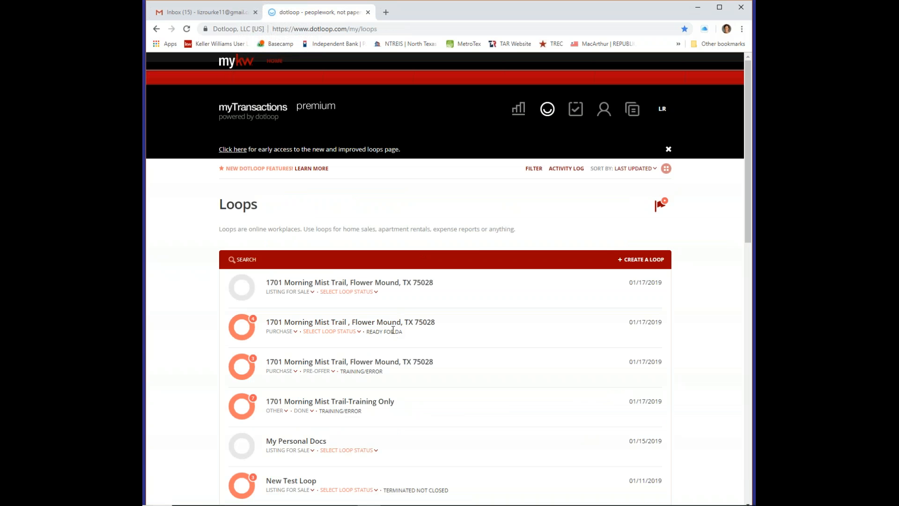
Open the Training Only loop and archive the salesterm PDF under New Sale Listing Docs
{"action": "left_click", "coordinate": [375, 404]}
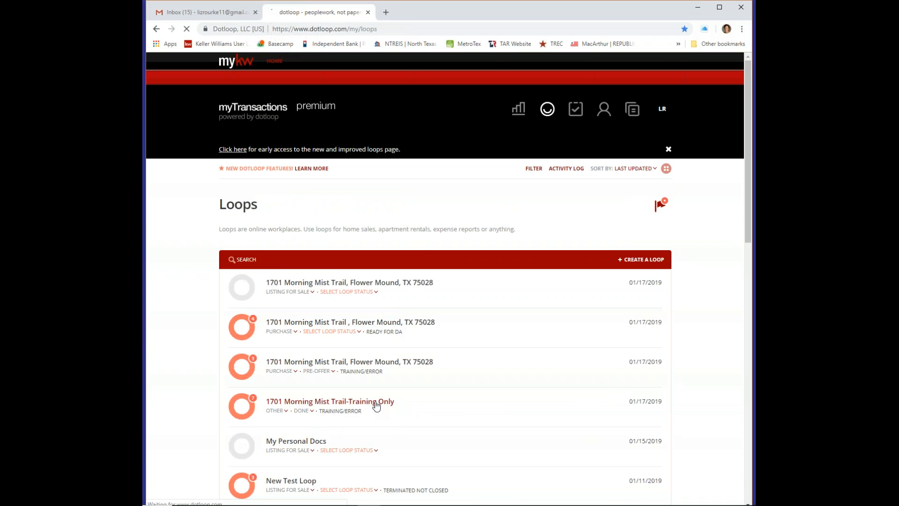
{"action": "scroll", "coordinate": [437, 216], "scroll_direction": "down", "scroll_amount": 15}
{"action": "scroll", "coordinate": [446, 206], "scroll_direction": "down", "scroll_amount": 1}
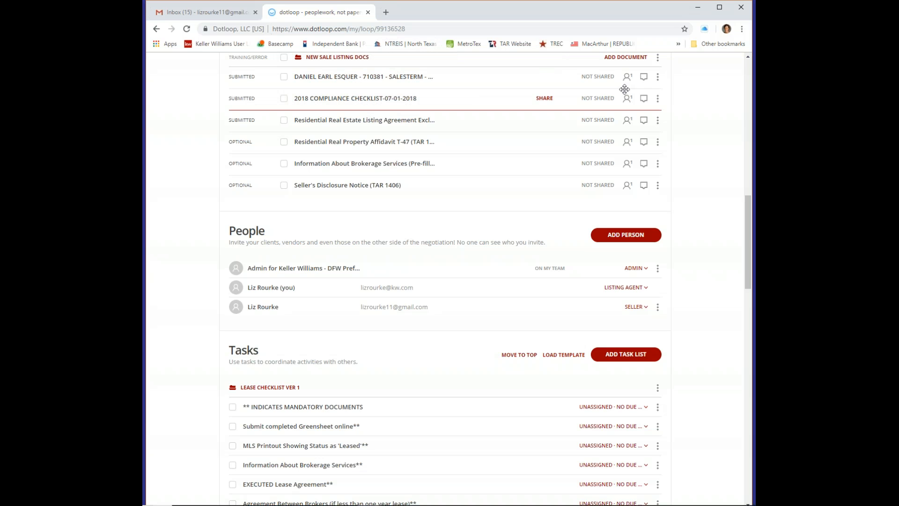
{"action": "left_click", "coordinate": [658, 79]}
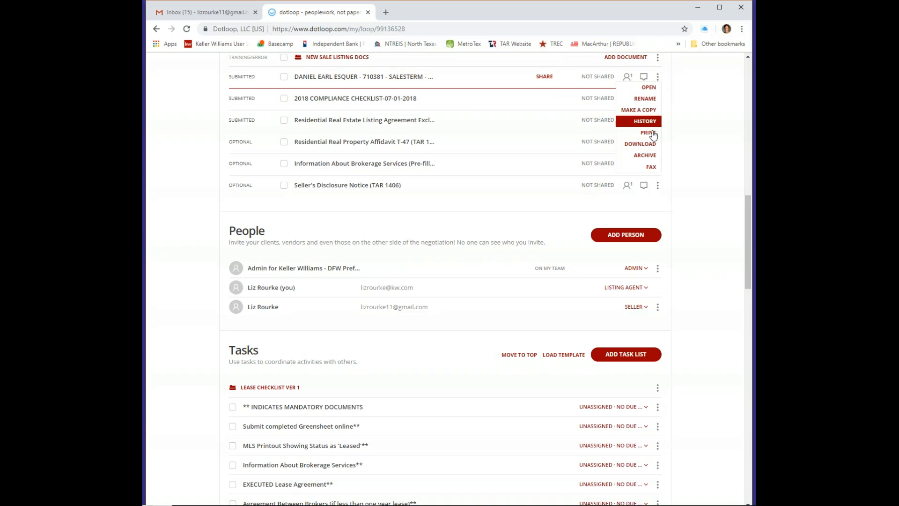
{"action": "left_click", "coordinate": [653, 155]}
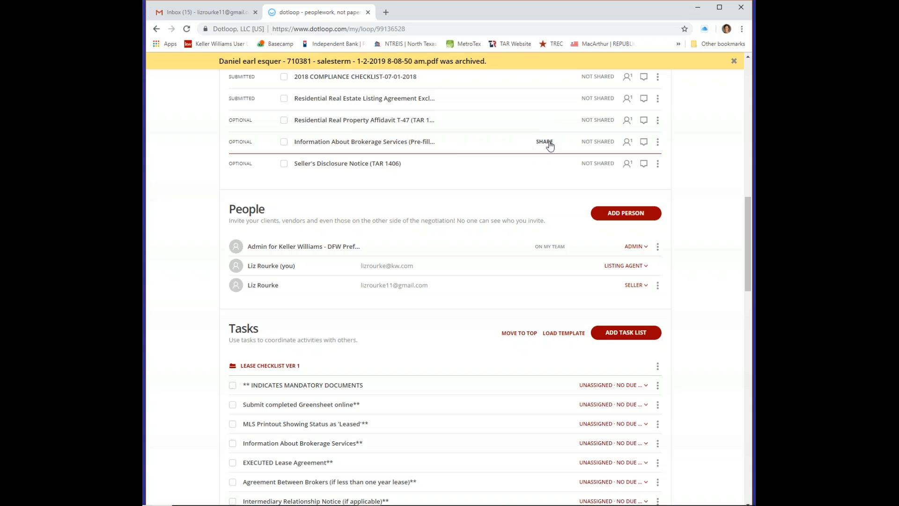
{"action": "scroll", "coordinate": [550, 146], "scroll_direction": "up", "scroll_amount": 1}
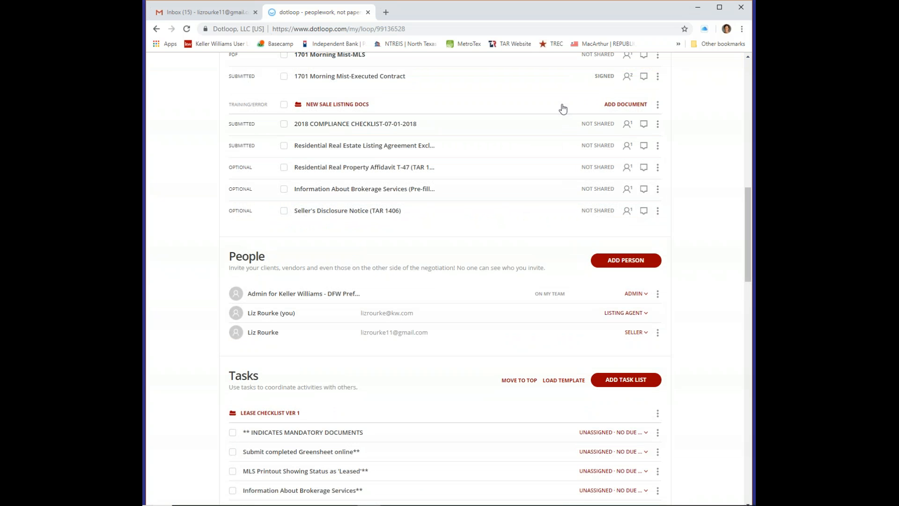
{"action": "scroll", "coordinate": [551, 124], "scroll_direction": "up", "scroll_amount": 1}
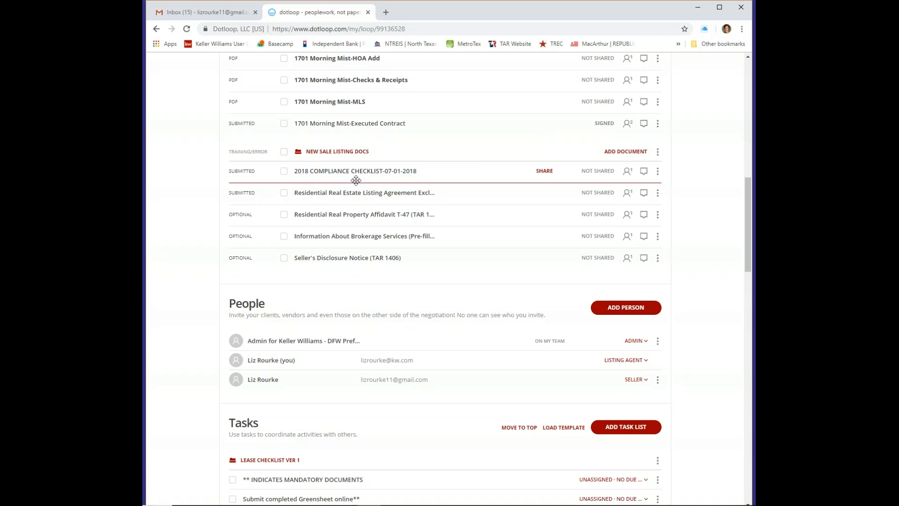
{"action": "left_click", "coordinate": [283, 152]}
{"action": "scroll", "coordinate": [515, 136], "scroll_direction": "up", "scroll_amount": 8}
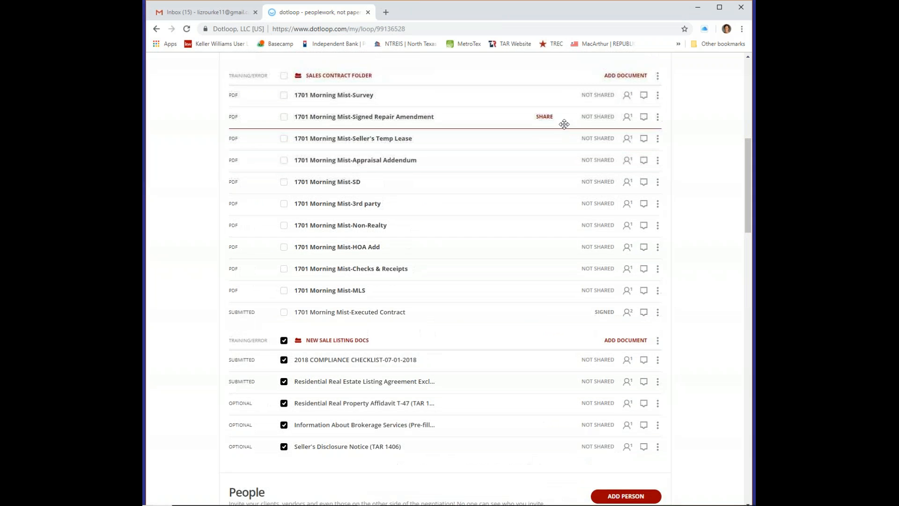
{"action": "scroll", "coordinate": [632, 83], "scroll_direction": "up", "scroll_amount": 4}
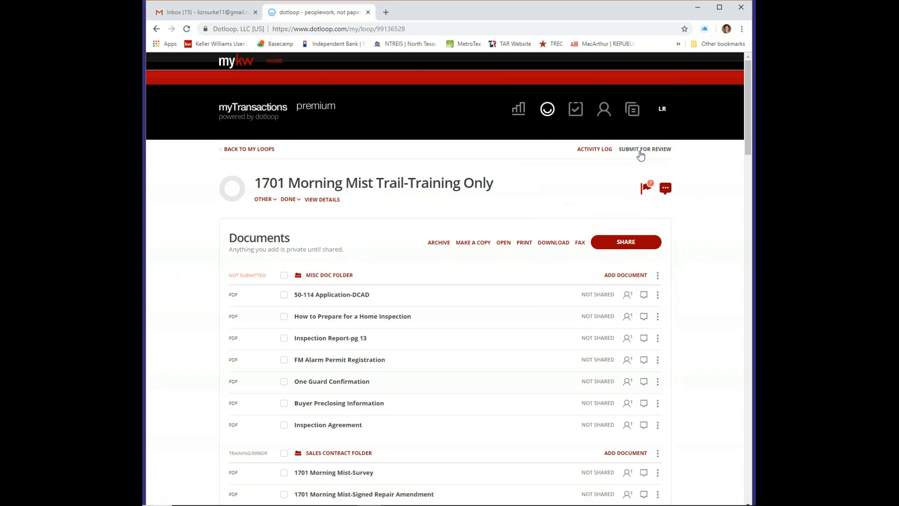
{"action": "scroll", "coordinate": [480, 237], "scroll_direction": "down", "scroll_amount": 6}
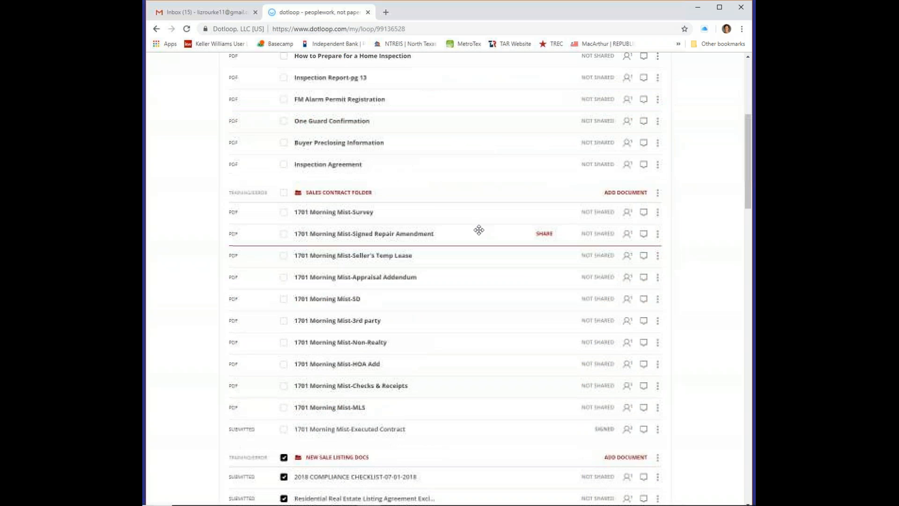
{"action": "scroll", "coordinate": [496, 215], "scroll_direction": "down", "scroll_amount": 6}
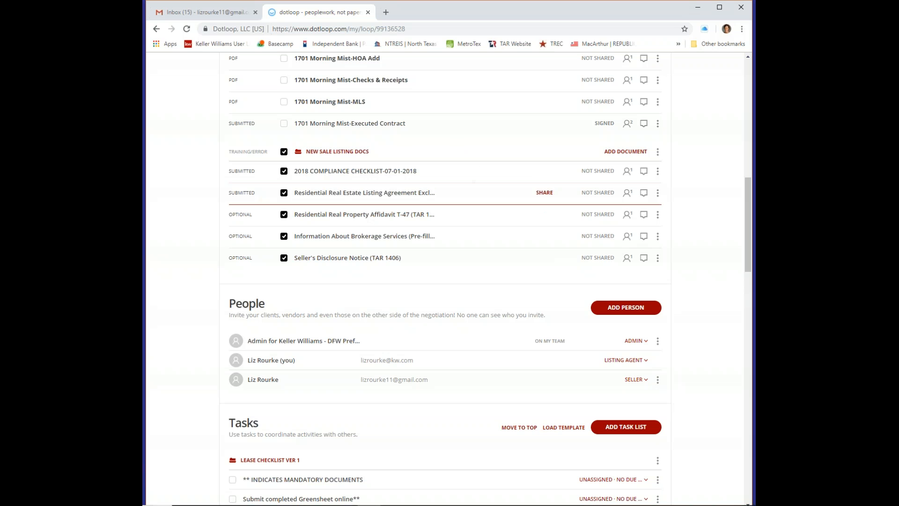
{"action": "scroll", "coordinate": [478, 167], "scroll_direction": "up", "scroll_amount": 3}
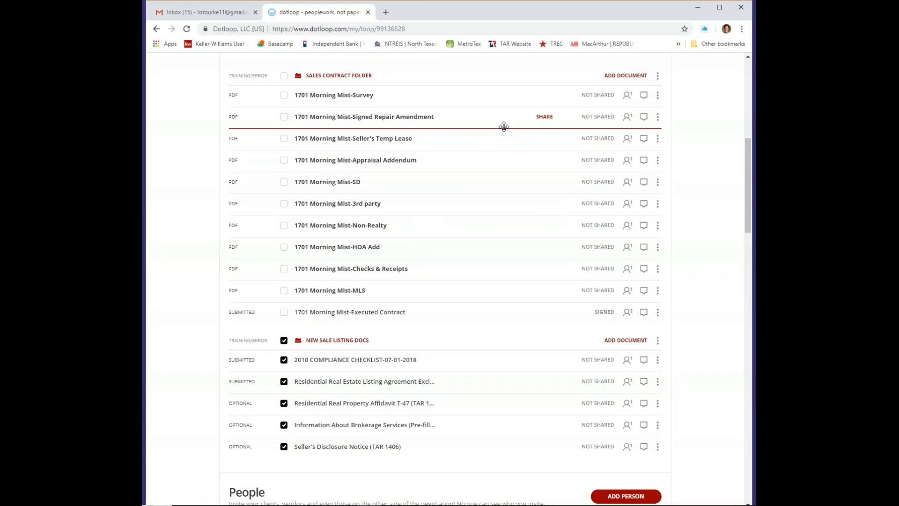
{"action": "scroll", "coordinate": [535, 105], "scroll_direction": "up", "scroll_amount": 2}
{"action": "scroll", "coordinate": [535, 105], "scroll_direction": "up", "scroll_amount": 4}
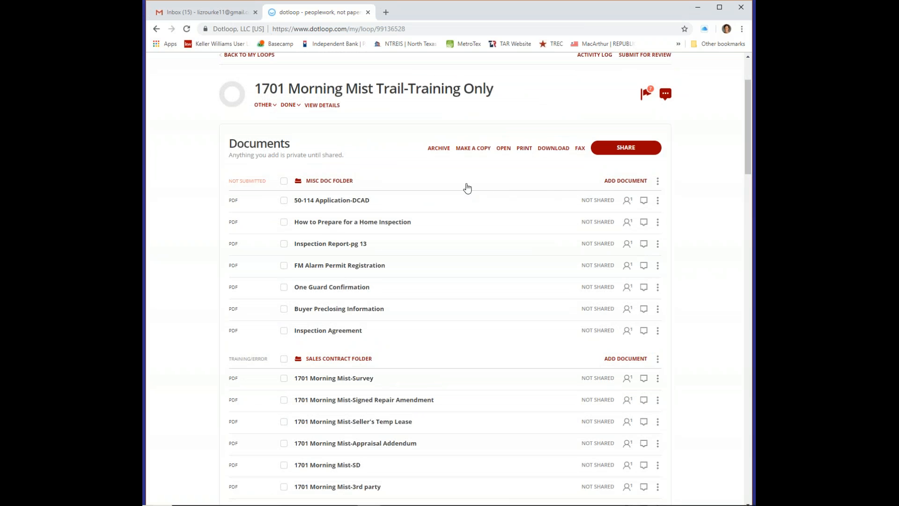
{"action": "scroll", "coordinate": [525, 148], "scroll_direction": "down", "scroll_amount": 1}
{"action": "scroll", "coordinate": [526, 148], "scroll_direction": "down", "scroll_amount": 5}
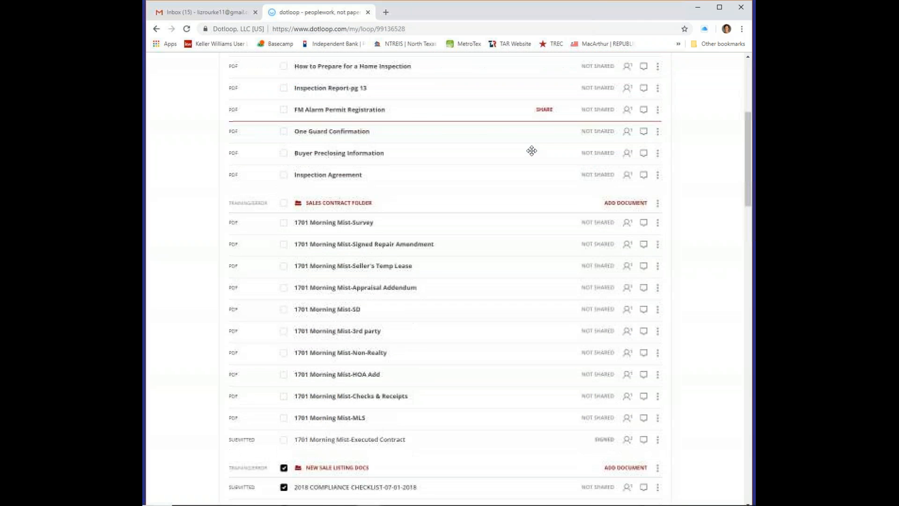
{"action": "scroll", "coordinate": [527, 145], "scroll_direction": "up", "scroll_amount": 1}
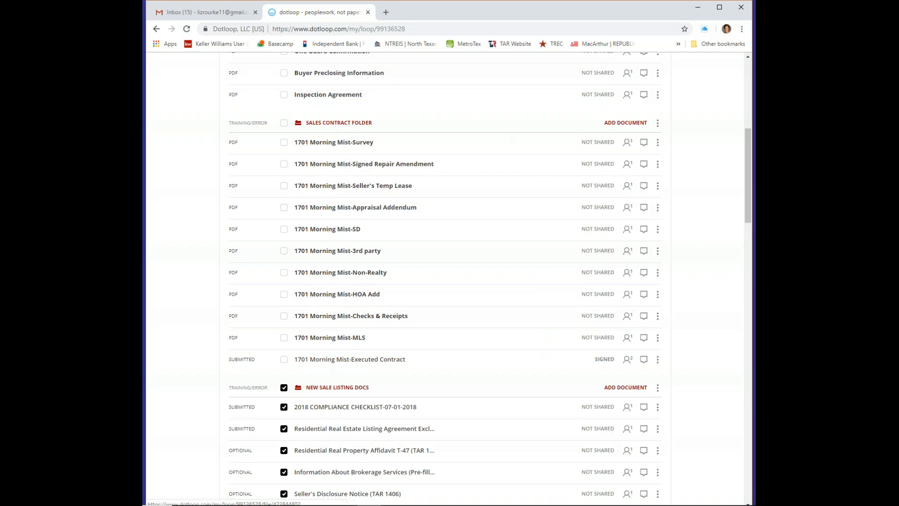
{"action": "scroll", "coordinate": [321, 365], "scroll_direction": "down", "scroll_amount": 2}
{"action": "scroll", "coordinate": [524, 91], "scroll_direction": "up", "scroll_amount": 1}
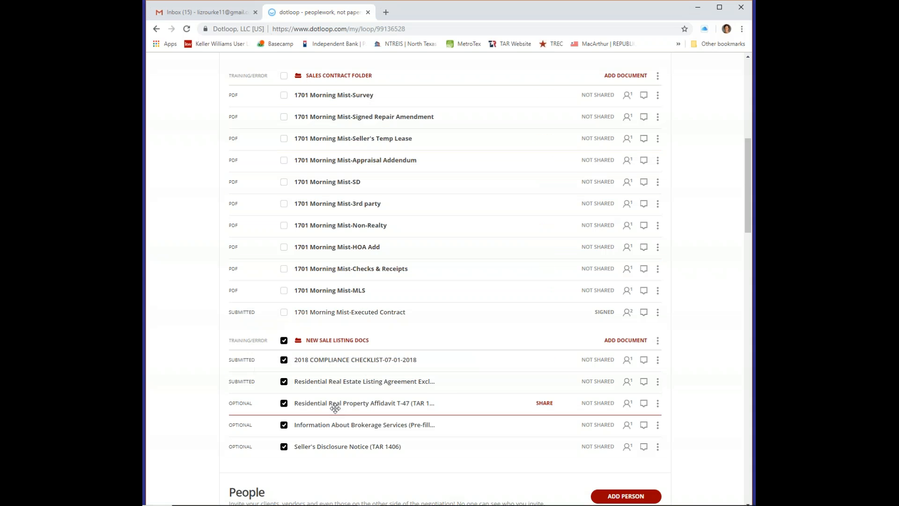
{"action": "scroll", "coordinate": [538, 133], "scroll_direction": "up", "scroll_amount": 2}
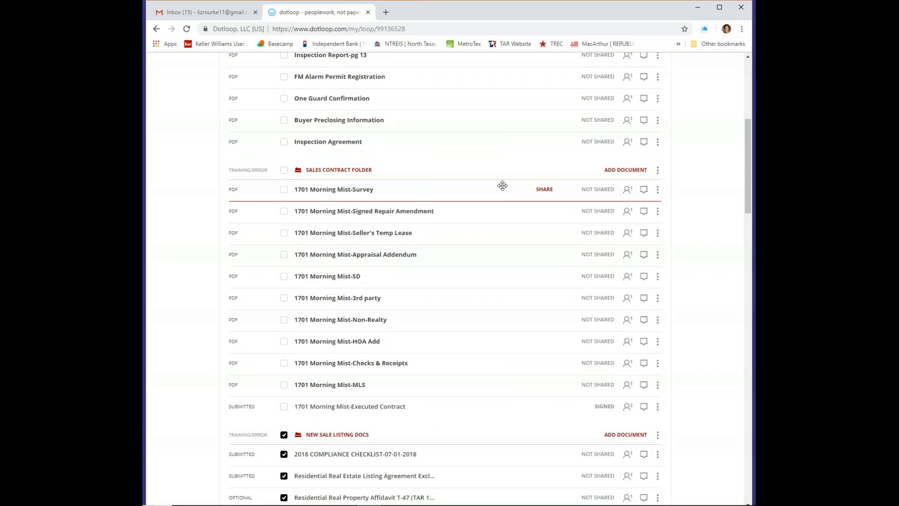
{"action": "scroll", "coordinate": [502, 186], "scroll_direction": "up", "scroll_amount": 1}
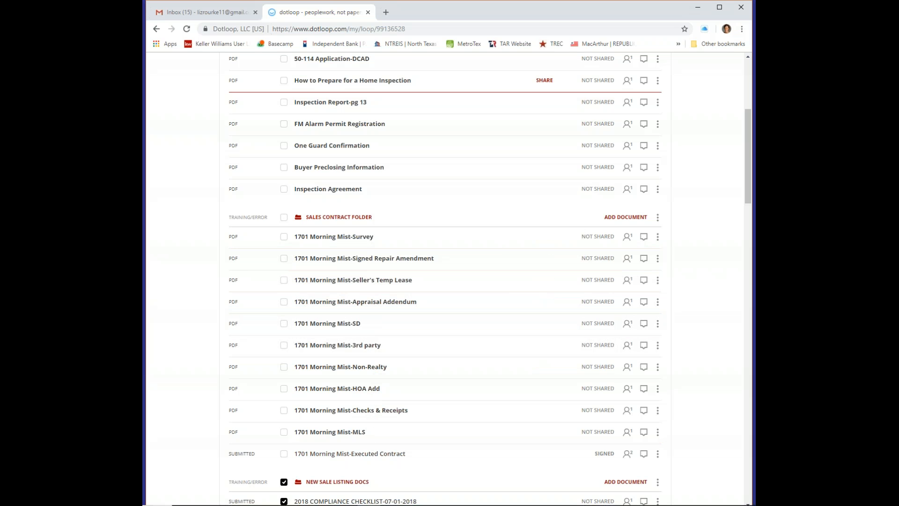
{"action": "scroll", "coordinate": [516, 222], "scroll_direction": "up", "scroll_amount": 2}
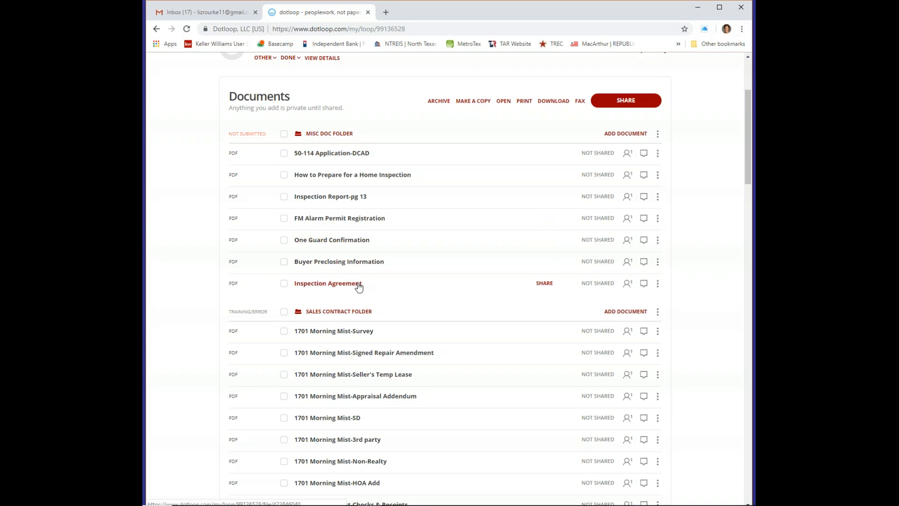
{"action": "left_click_drag", "start_coordinate": [359, 287], "coordinate": [460, 218]}
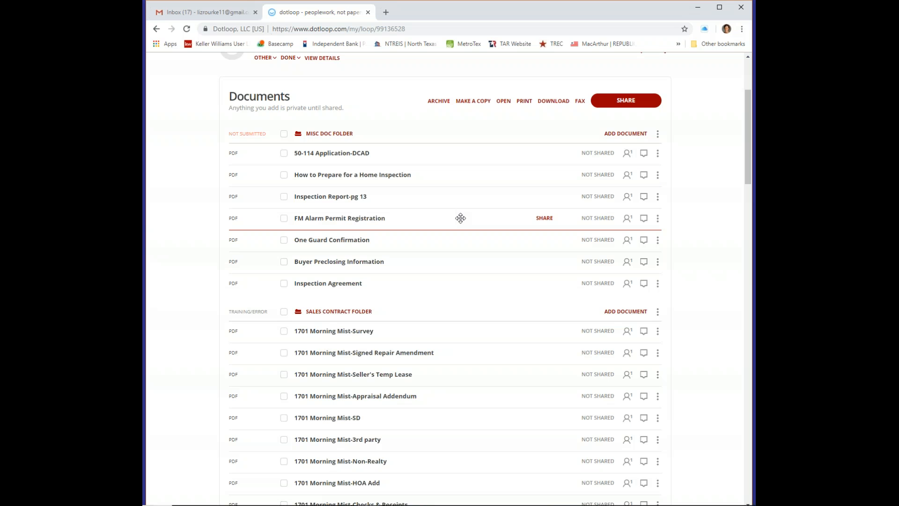
{"action": "left_click_drag", "start_coordinate": [460, 218], "coordinate": [459, 155]}
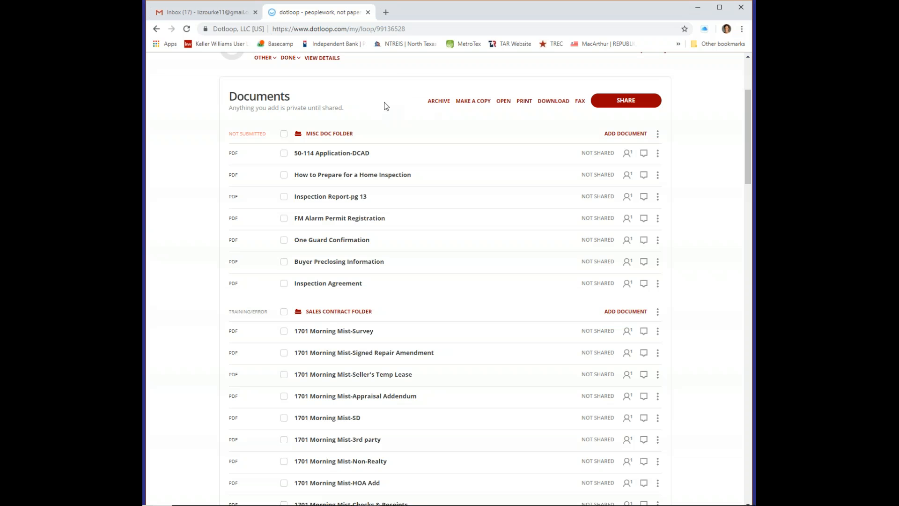
{"action": "scroll", "coordinate": [382, 106], "scroll_direction": "up", "scroll_amount": 1}
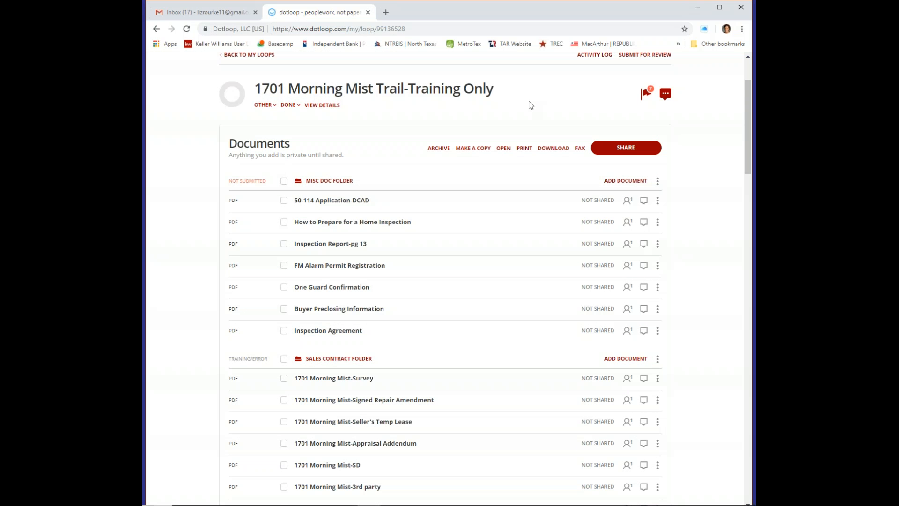
{"action": "left_click_drag", "start_coordinate": [748, 125], "coordinate": [749, 128]}
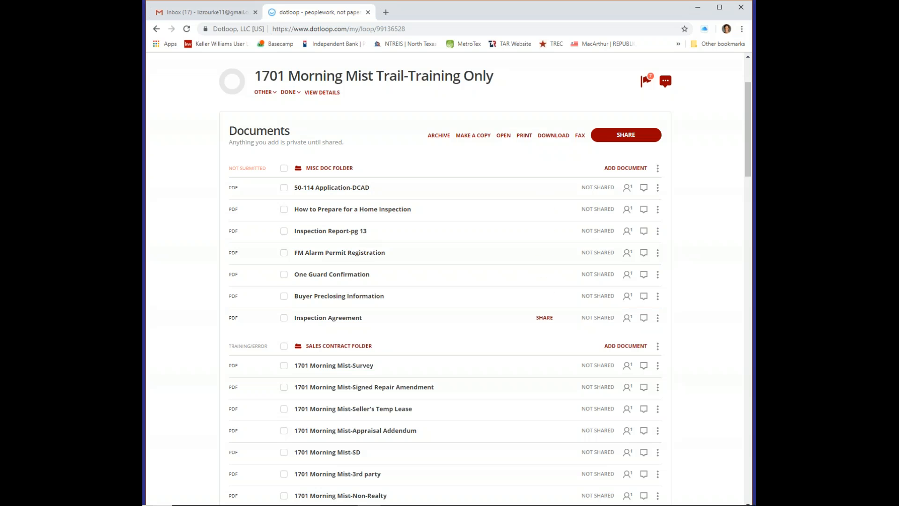
{"action": "left_click_drag", "start_coordinate": [332, 311], "coordinate": [341, 240]}
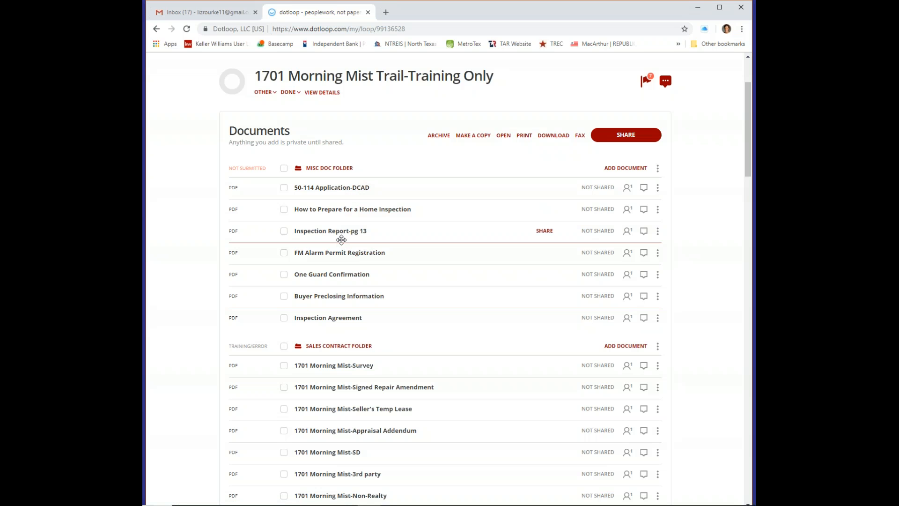
{"action": "left_click_drag", "start_coordinate": [341, 240], "coordinate": [445, 211]}
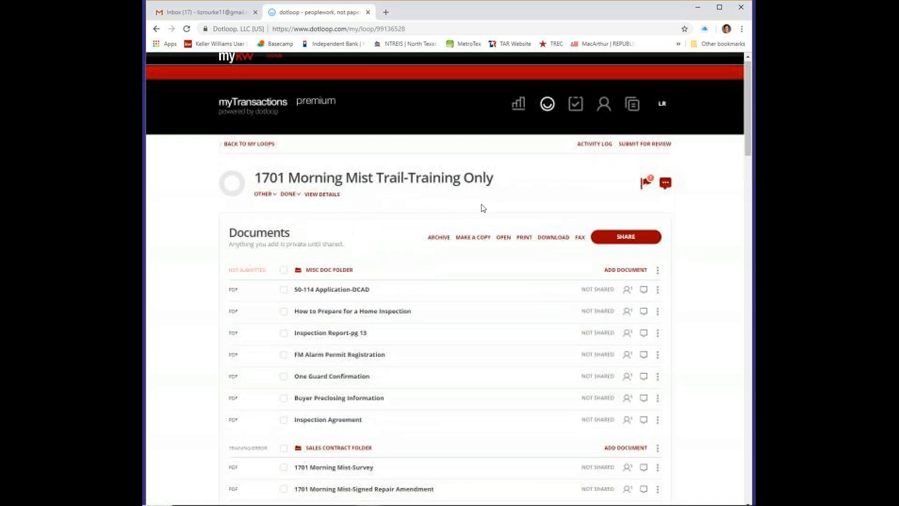
{"action": "scroll", "coordinate": [483, 208], "scroll_direction": "down", "scroll_amount": 1}
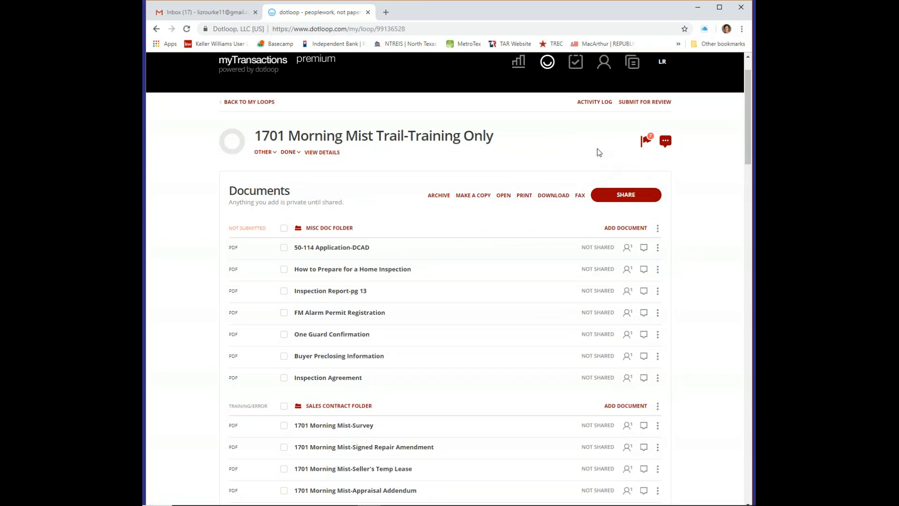
{"action": "scroll", "coordinate": [571, 147], "scroll_direction": "down", "scroll_amount": 1}
{"action": "scroll", "coordinate": [573, 147], "scroll_direction": "down", "scroll_amount": 2}
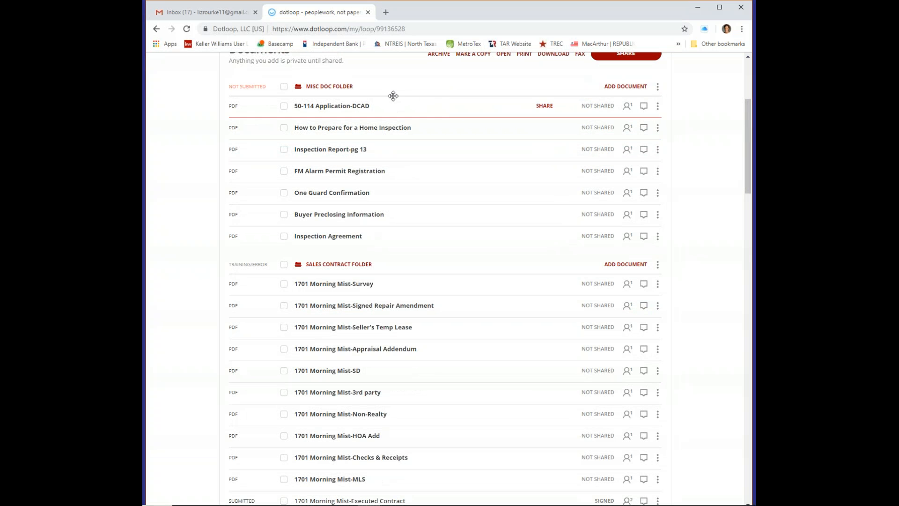
{"action": "scroll", "coordinate": [391, 212], "scroll_direction": "down", "scroll_amount": 3}
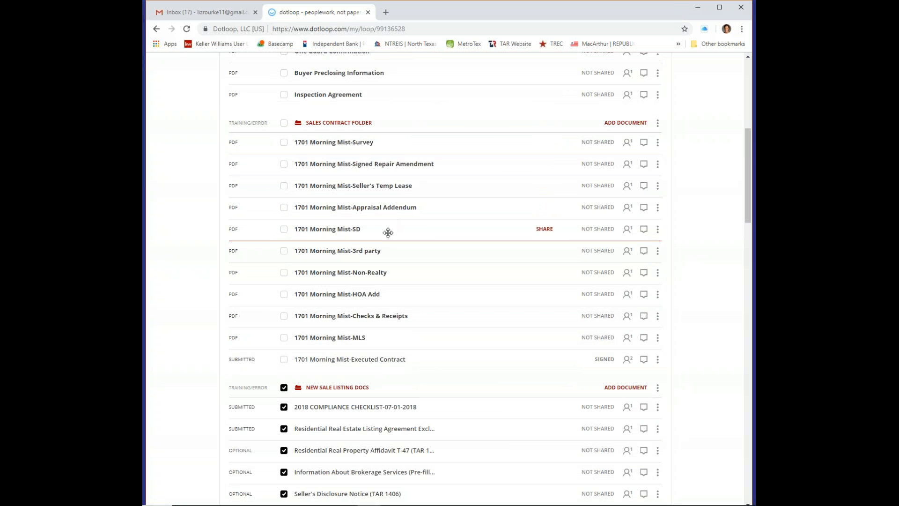
{"action": "scroll", "coordinate": [417, 294], "scroll_direction": "down", "scroll_amount": 5}
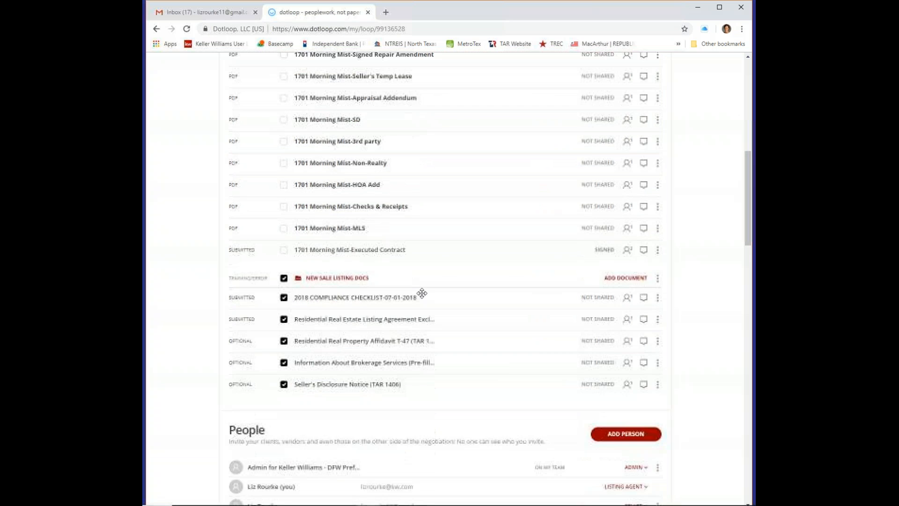
{"action": "scroll", "coordinate": [493, 206], "scroll_direction": "up", "scroll_amount": 5}
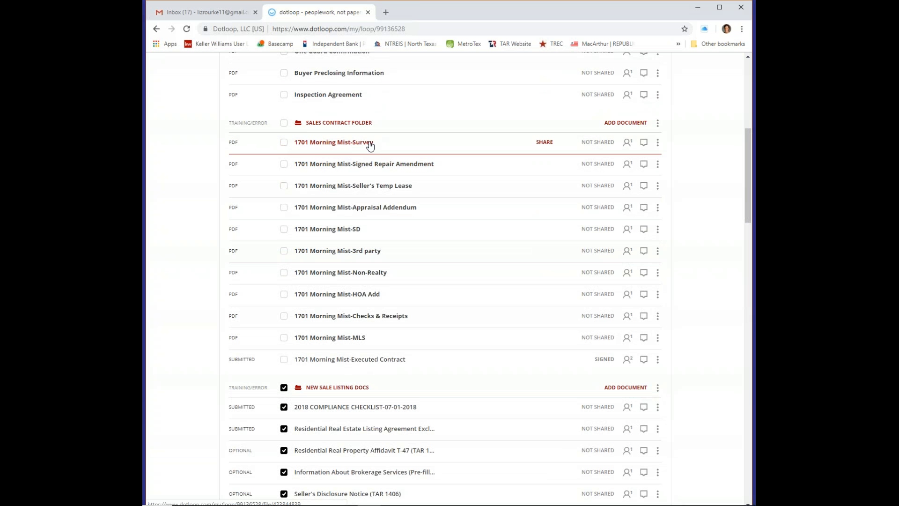
{"action": "left_click", "coordinate": [657, 142]}
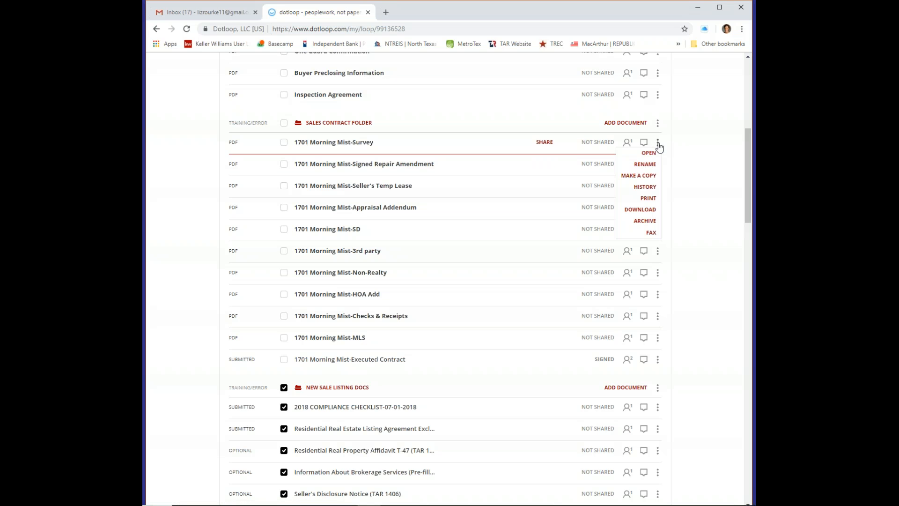
{"action": "left_click", "coordinate": [645, 164]}
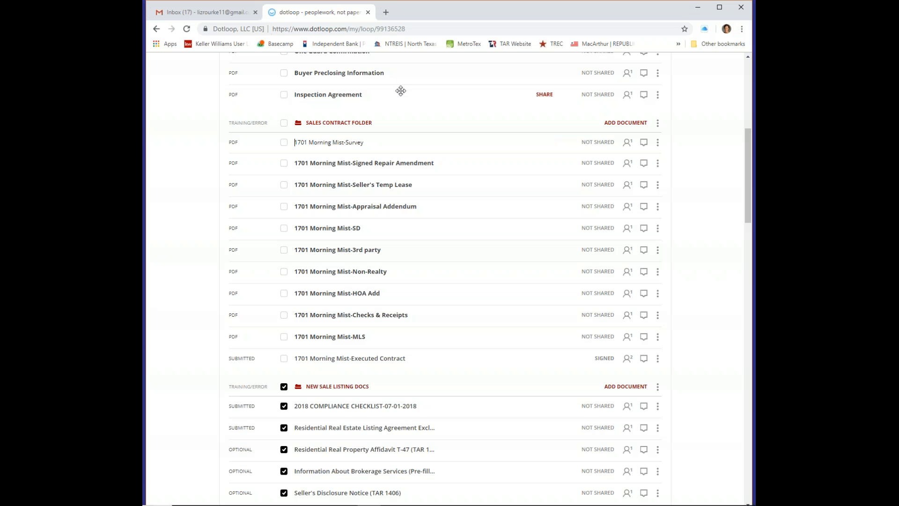
{"action": "key", "text": "Return"}
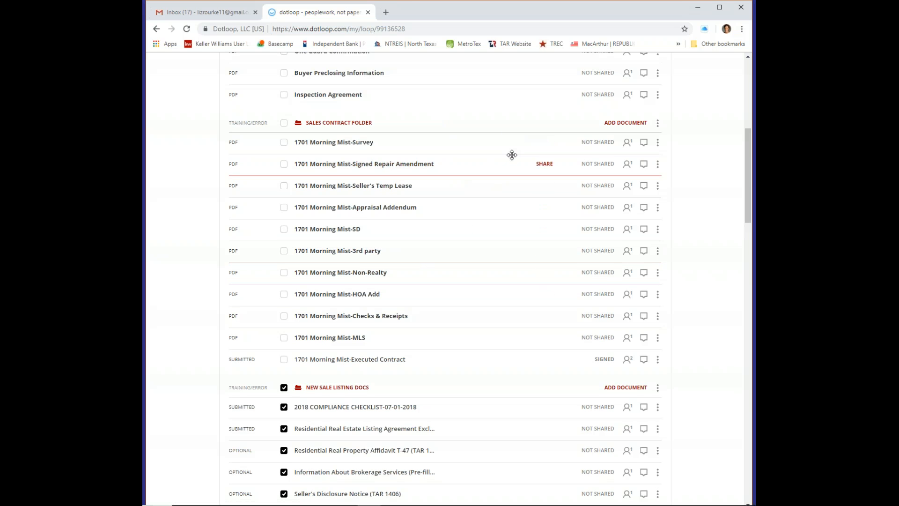
{"action": "scroll", "coordinate": [512, 155], "scroll_direction": "up", "scroll_amount": 1}
{"action": "scroll", "coordinate": [512, 155], "scroll_direction": "up", "scroll_amount": 5}
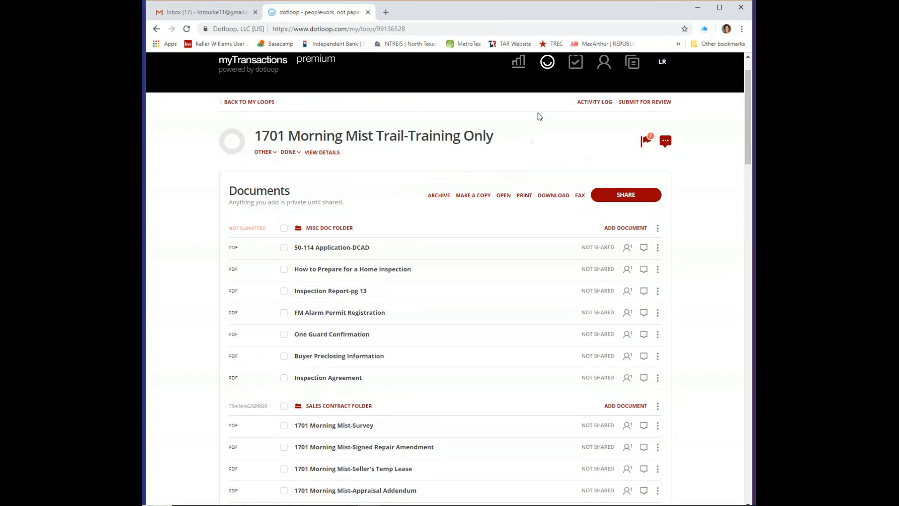